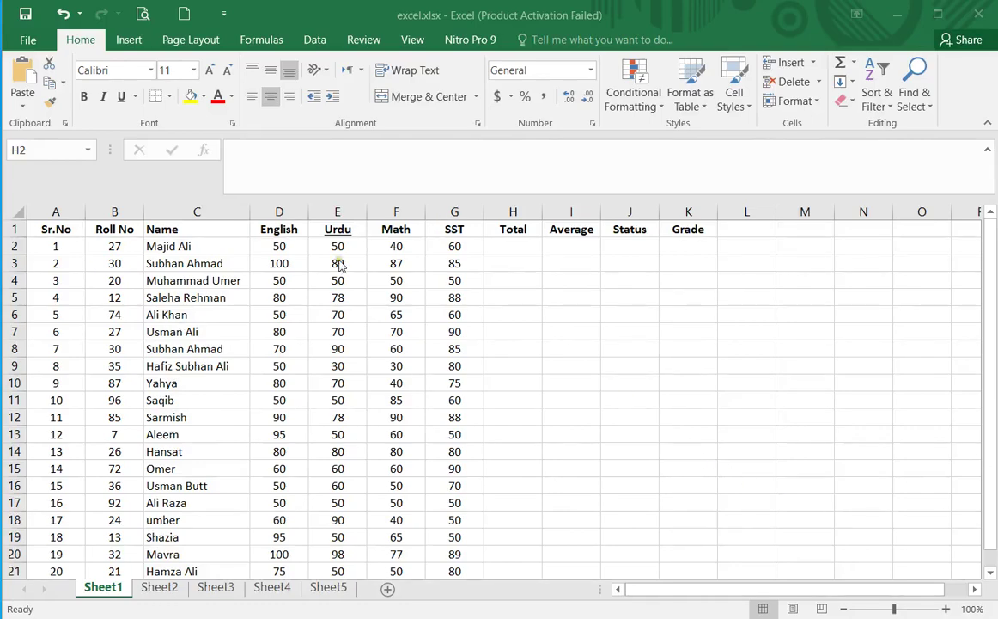
Look over the first student's English mark and the Total cells, scrolling through the sheet.
{"action": "left_click", "coordinate": [285, 247]}
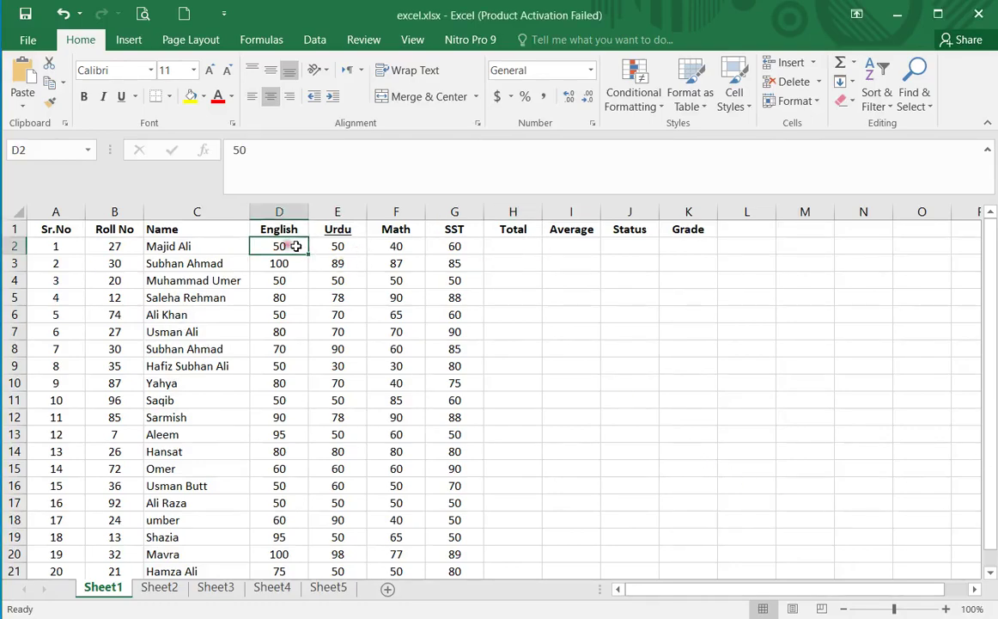
{"action": "left_click", "coordinate": [512, 251]}
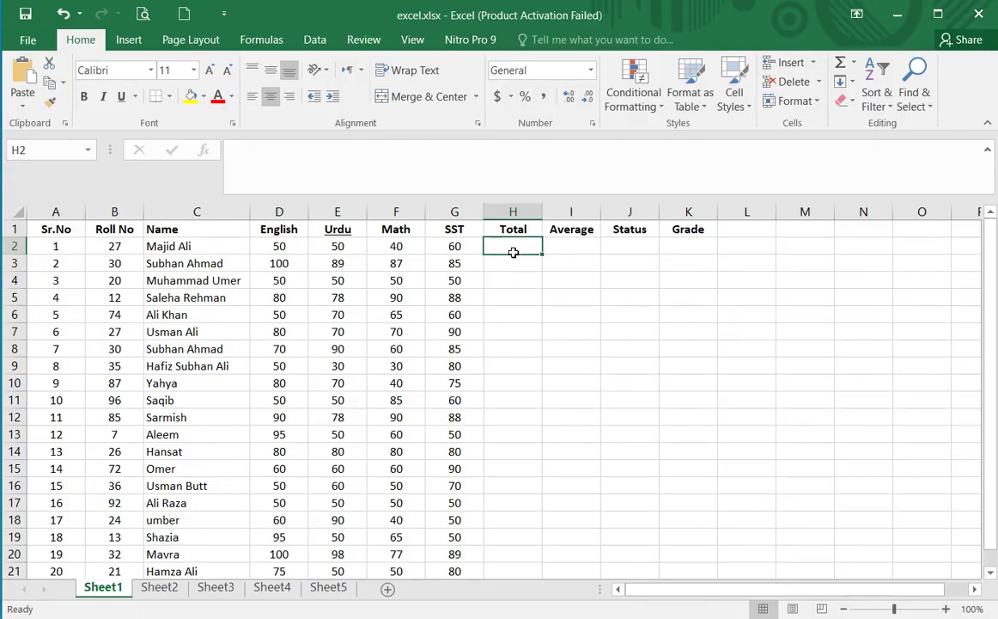
{"action": "left_click", "coordinate": [517, 255]}
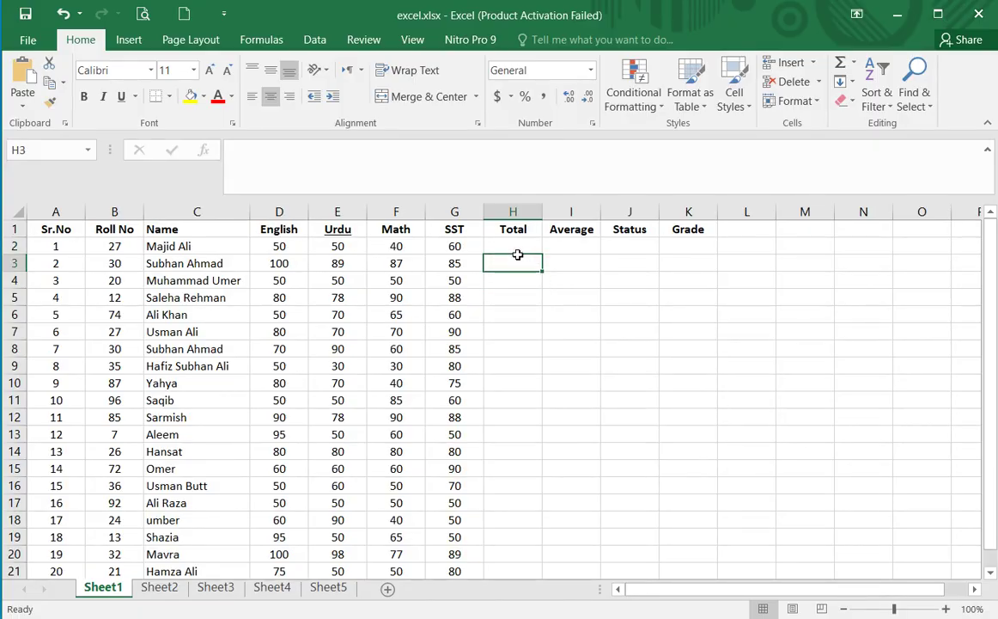
{"action": "left_click", "coordinate": [517, 247]}
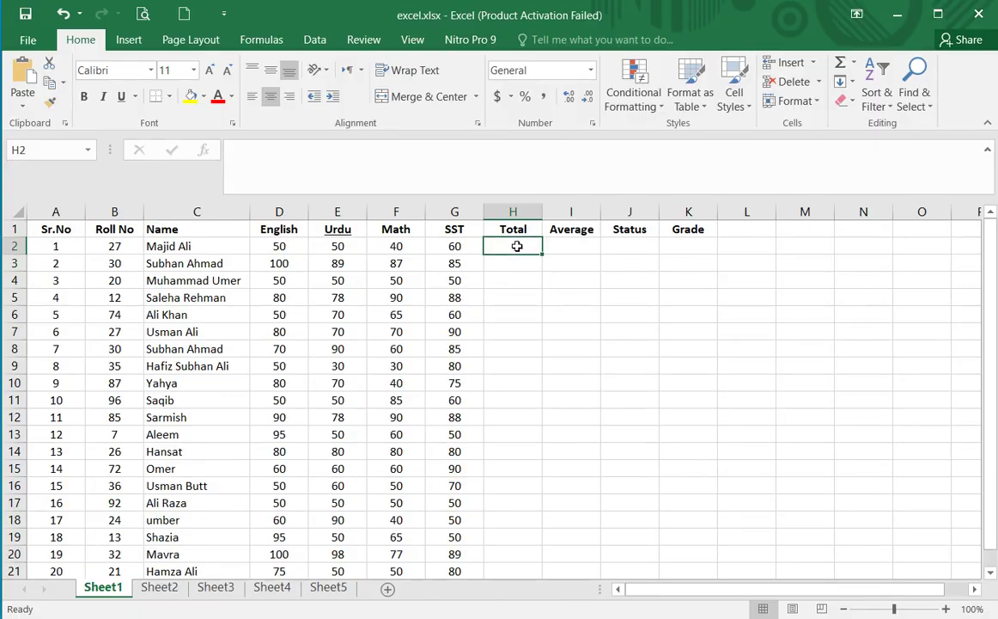
{"action": "scroll", "coordinate": [509, 292], "scroll_direction": "down", "scroll_amount": 1}
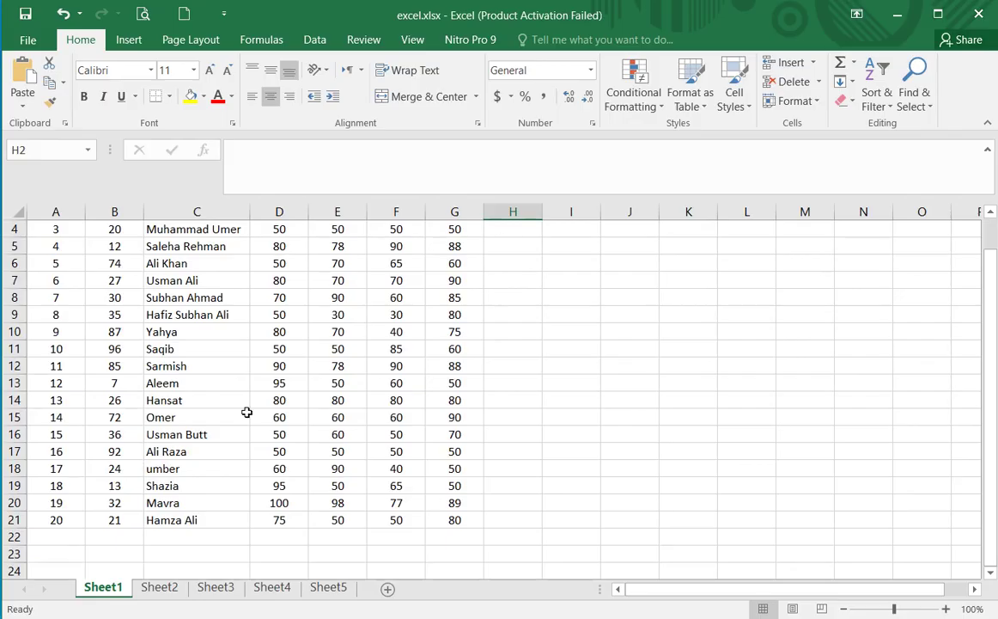
{"action": "scroll", "coordinate": [285, 414], "scroll_direction": "up", "scroll_amount": 1}
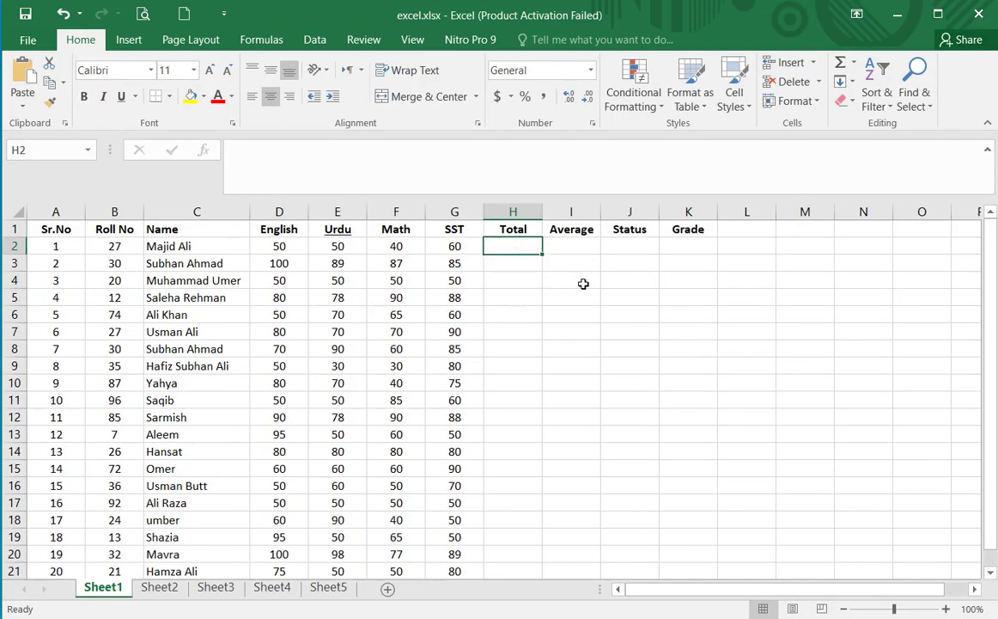
{"action": "scroll", "coordinate": [277, 353], "scroll_direction": "down", "scroll_amount": 3}
{"action": "scroll", "coordinate": [276, 352], "scroll_direction": "down", "scroll_amount": 1}
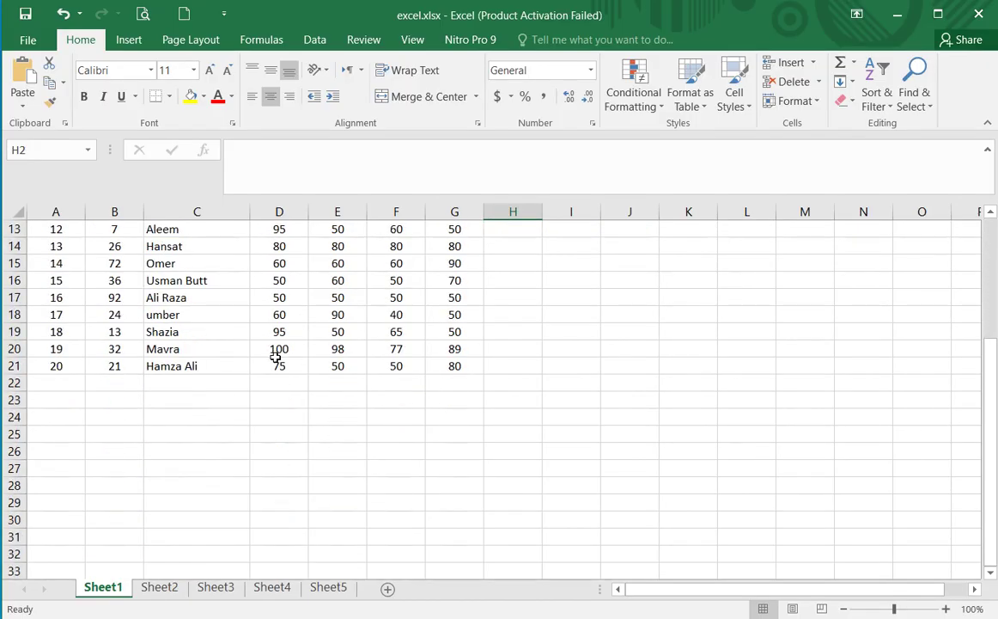
{"action": "scroll", "coordinate": [276, 352], "scroll_direction": "up", "scroll_amount": 4}
Highlight the marks table, the header row and the D–G subject marks to be totalled.
{"action": "mouse_move", "coordinate": [62, 227]}
{"action": "left_mouse_down"}
{"action": "mouse_move", "coordinate": [687, 566]}
{"action": "mouse_move", "coordinate": [691, 520]}
{"action": "left_mouse_up"}
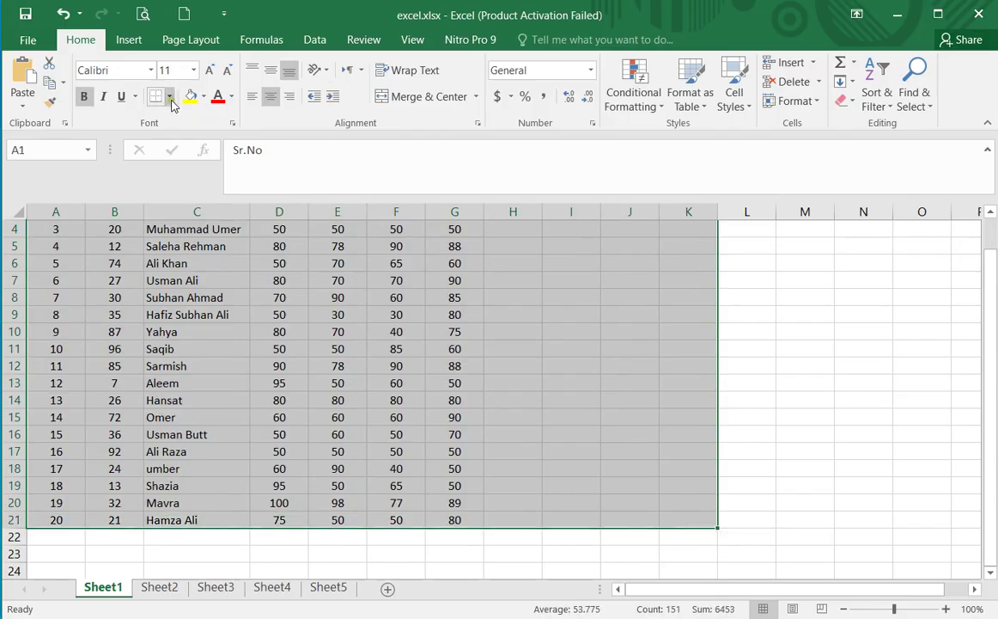
{"action": "left_click", "coordinate": [359, 378]}
{"action": "scroll", "coordinate": [241, 372], "scroll_direction": "up", "scroll_amount": 1}
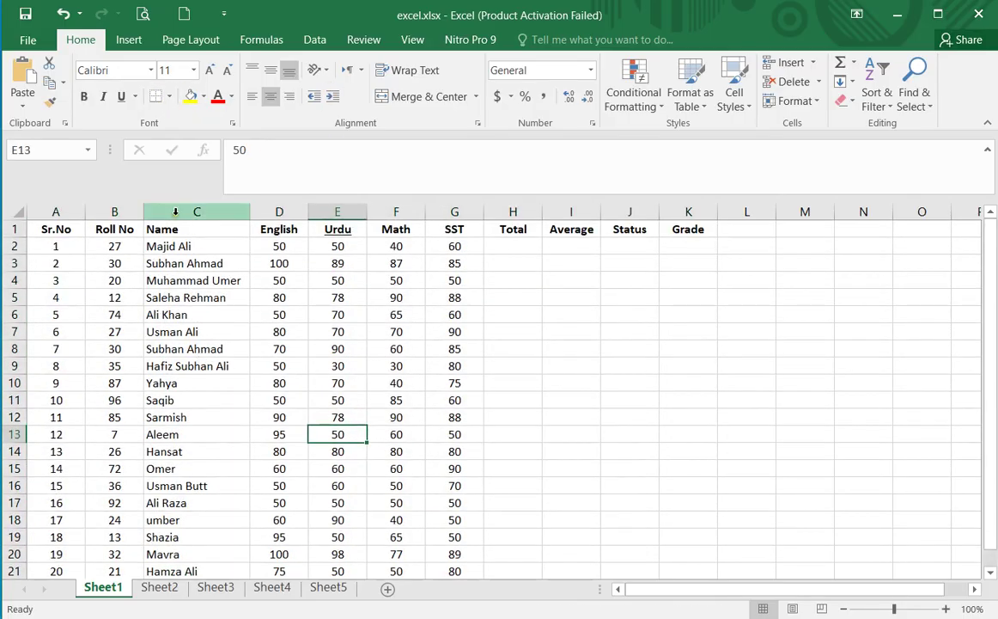
{"action": "left_click_drag", "start_coordinate": [75, 235], "coordinate": [700, 233]}
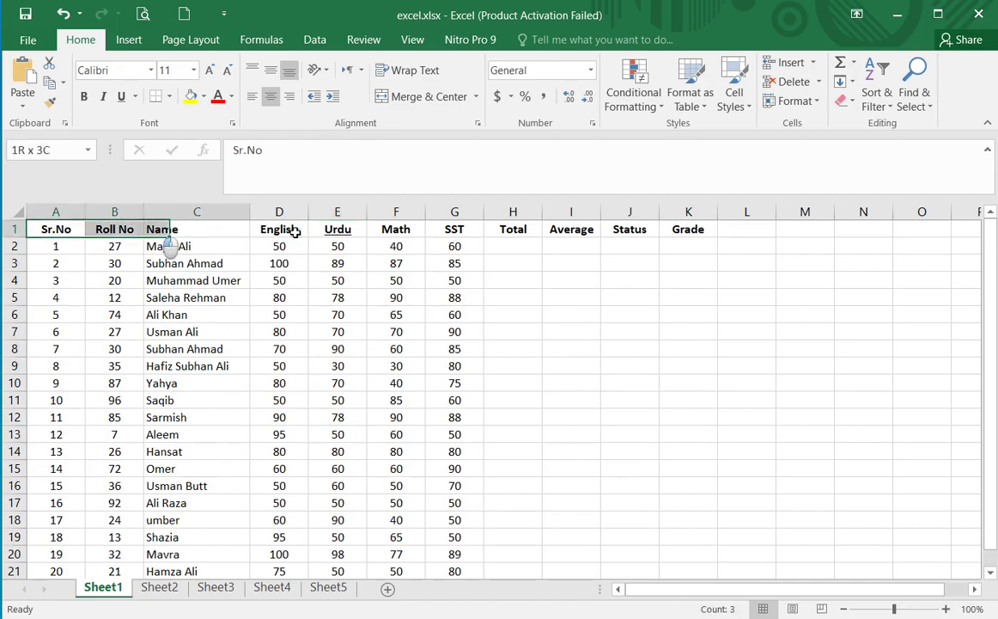
{"action": "left_click", "coordinate": [666, 232]}
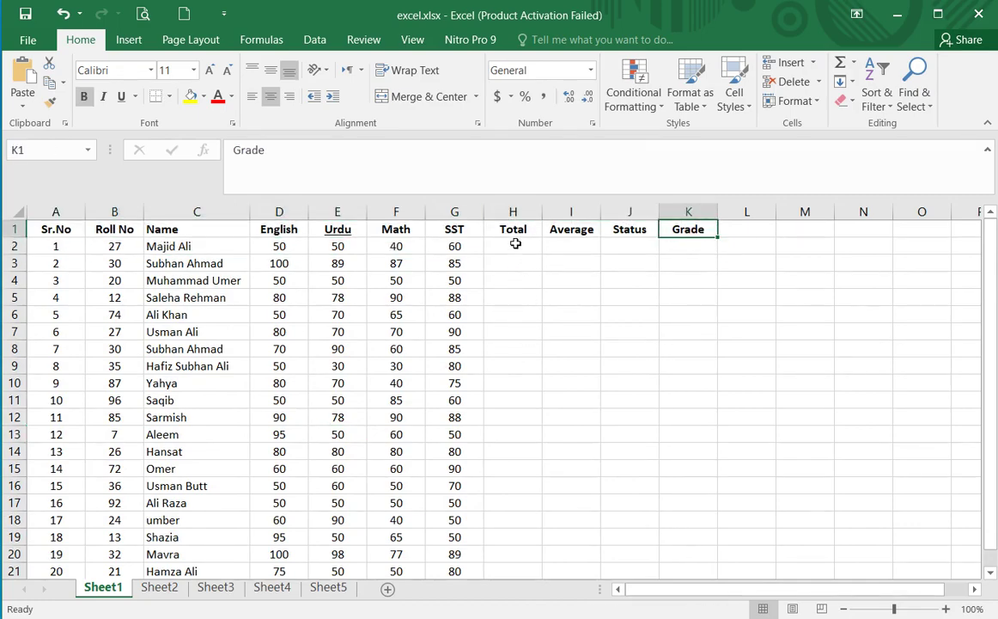
{"action": "left_click", "coordinate": [515, 244]}
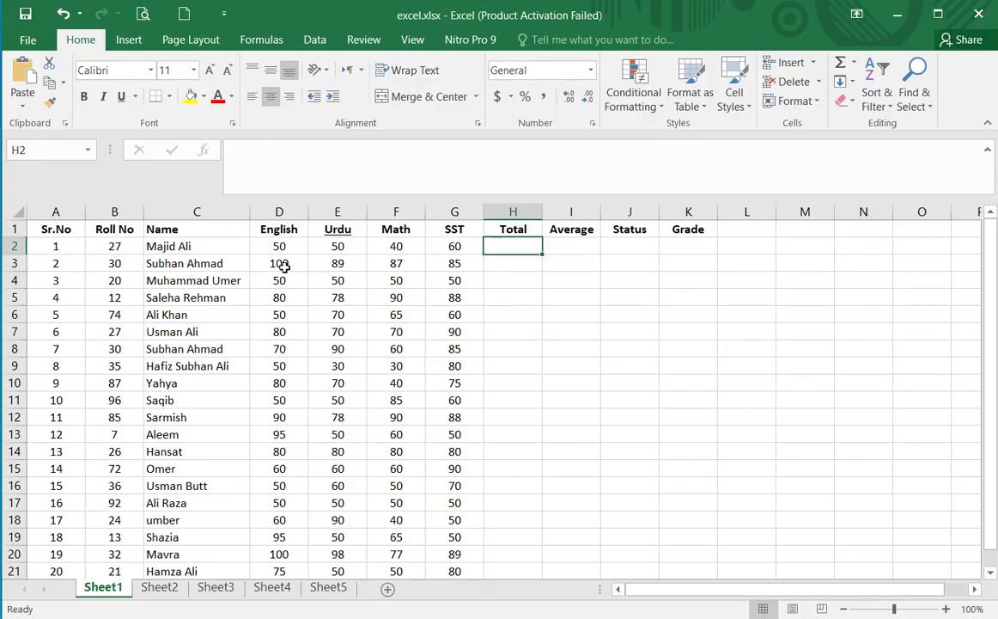
{"action": "left_click_drag", "start_coordinate": [281, 246], "coordinate": [455, 571]}
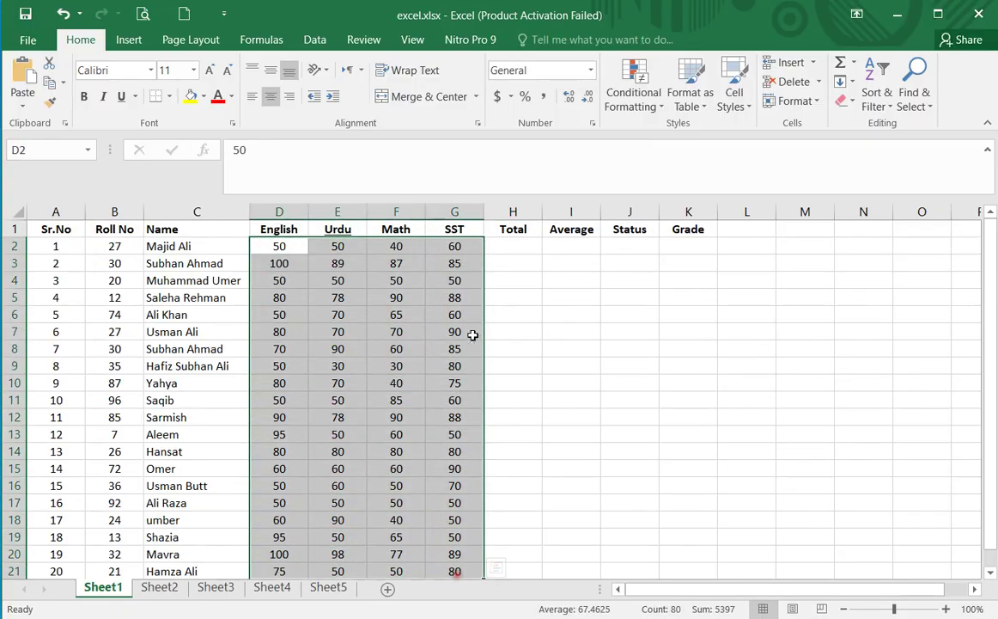
{"action": "left_click", "coordinate": [508, 245]}
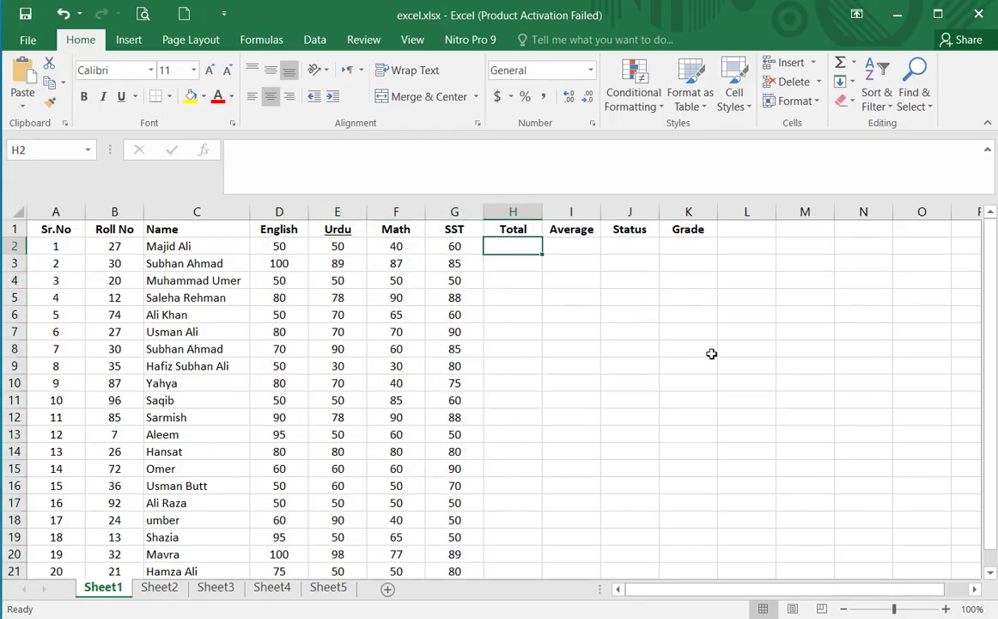
Drop an addition attempt and start =SUM in H2 over the first student's English to SST marks.
{"action": "type", "text": "="}
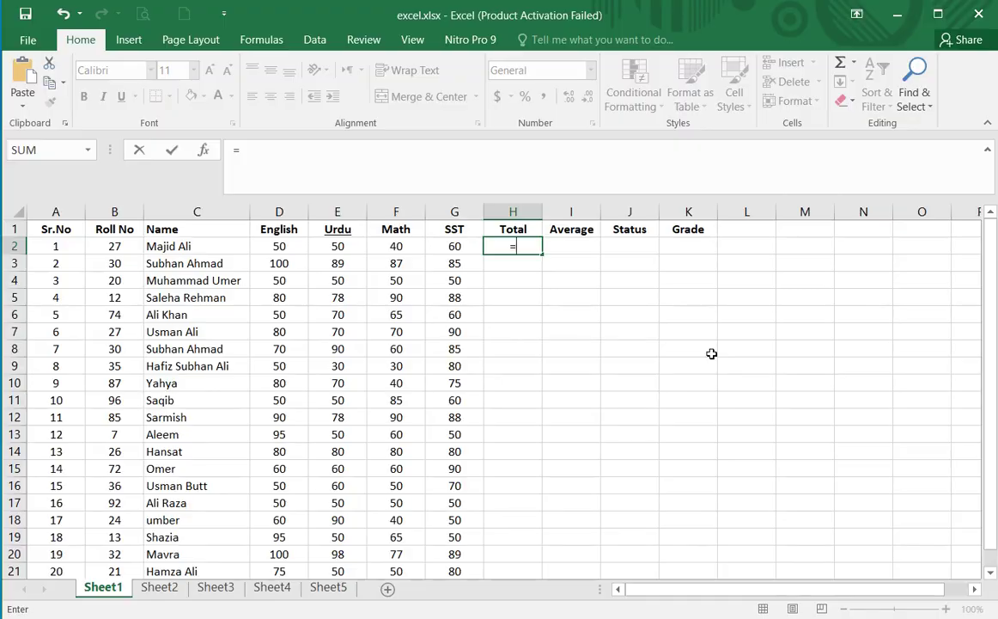
{"action": "key", "text": "Left"}
{"action": "key", "text": "Left"}
{"action": "key", "text": "Left"}
{"action": "key", "text": "Left"}
{"action": "type", "text": "+"}
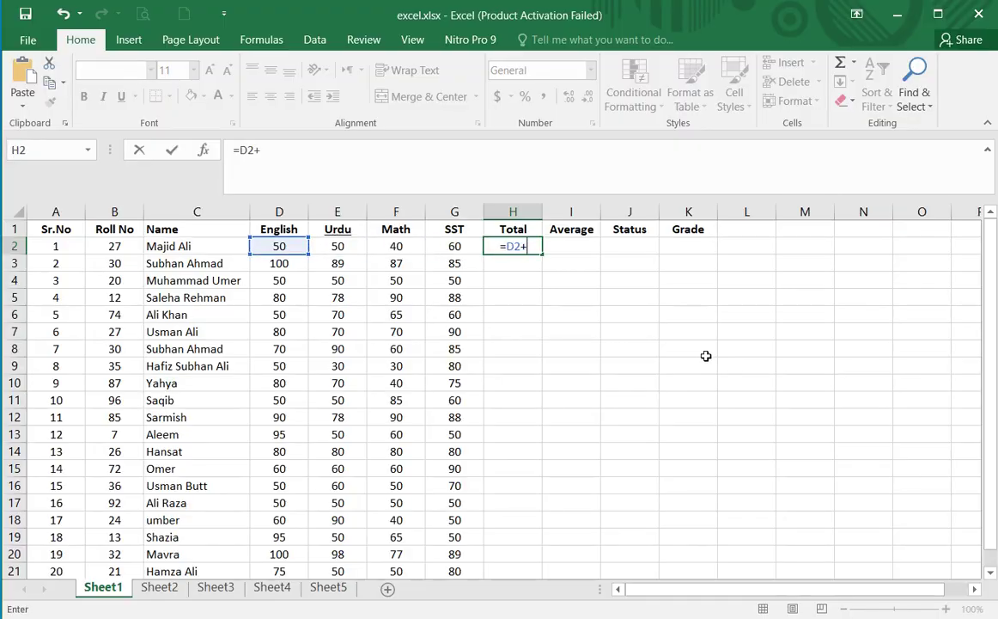
{"action": "key", "text": "Left"}
{"action": "key", "text": "Left"}
{"action": "key", "text": "Left"}
{"action": "type", "text": "+"}
{"action": "key", "text": "Escape"}
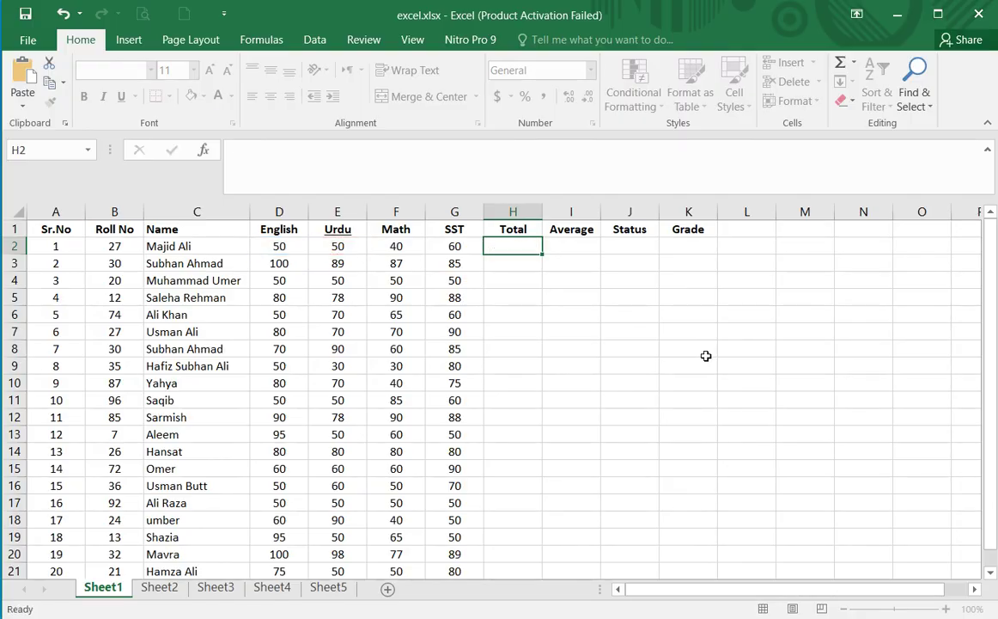
{"action": "type", "text": "=sum"}
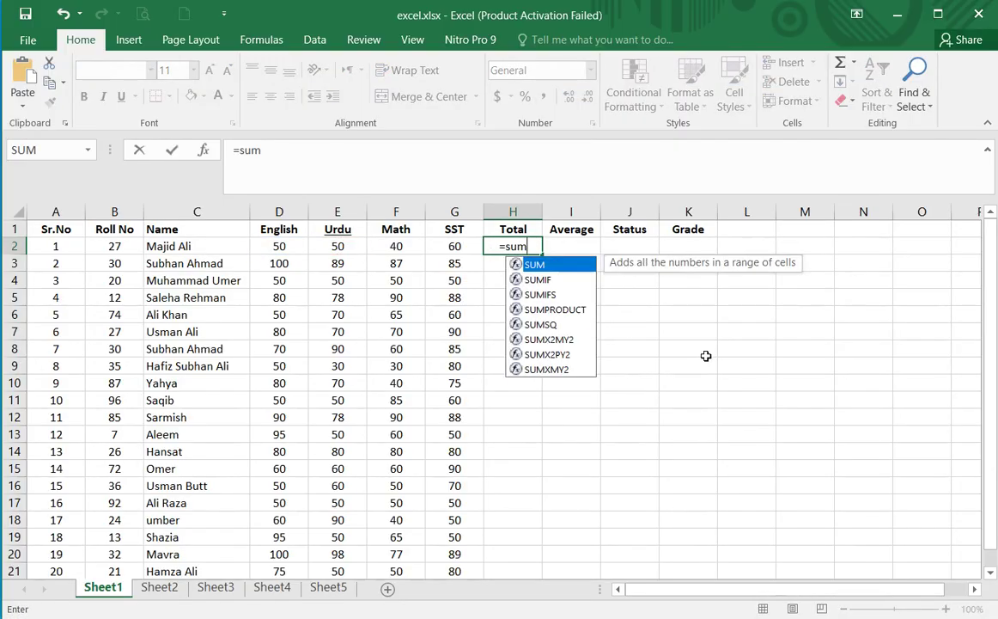
{"action": "key", "text": "Tab"}
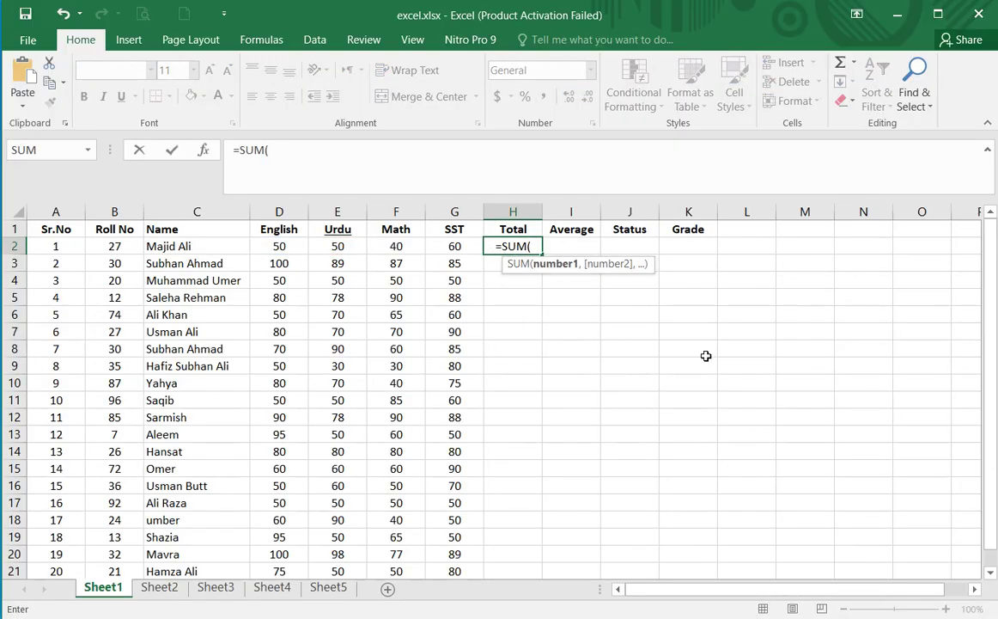
{"action": "key", "text": "Left"}
{"action": "key", "text": "Left"}
{"action": "key", "text": "Left"}
{"action": "key", "text": "Left"}
{"action": "key", "text": "shift+Right"}
{"action": "key", "text": "shift+Right"}
{"action": "key", "text": "shift+Right"}
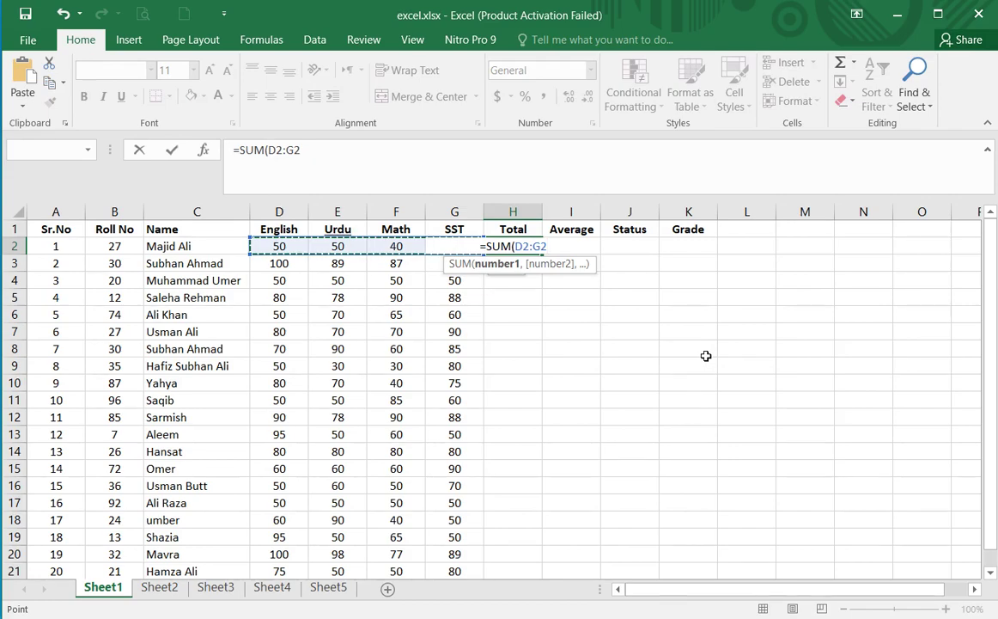
Complete =SUM(D2:G2) in H2 and step through the first student's marks.
{"action": "type", "text": ")"}
{"action": "key", "text": "Tab"}
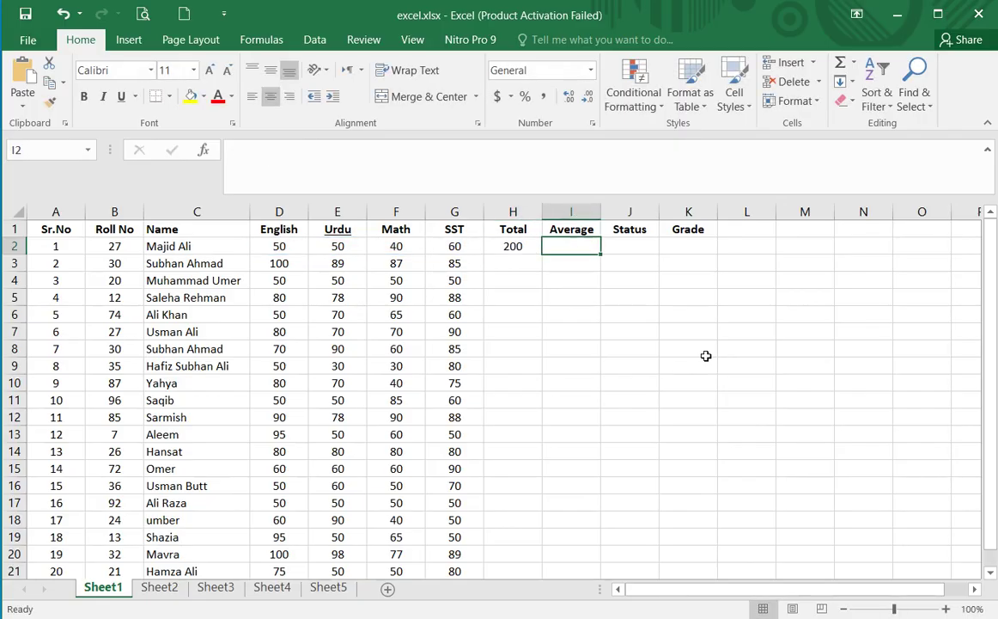
{"action": "key", "text": "Left"}
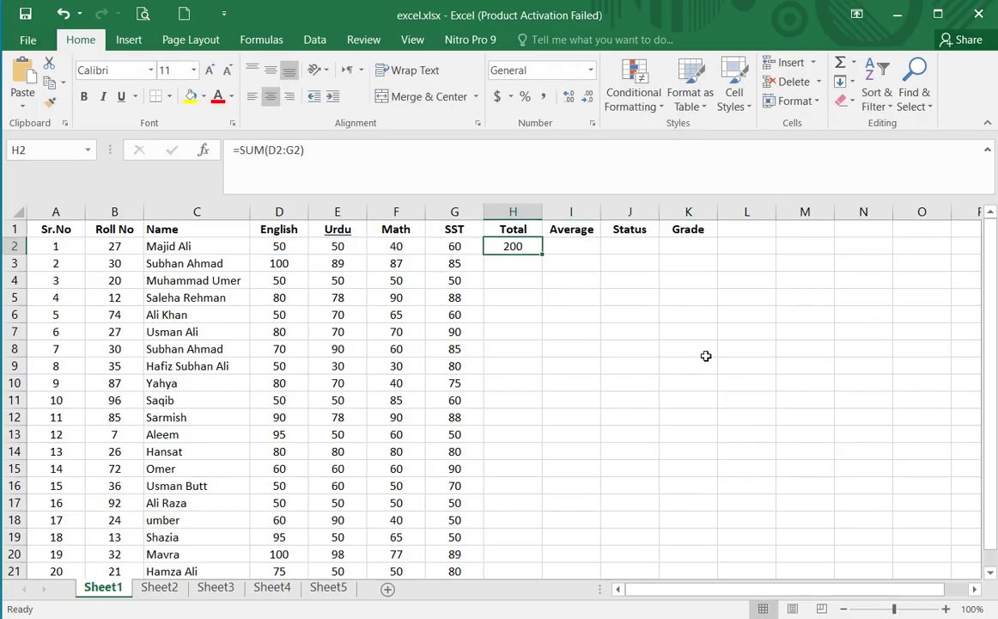
{"action": "key", "text": "Left"}
{"action": "key", "text": "Left"}
{"action": "key", "text": "Left"}
{"action": "key", "text": "Left"}
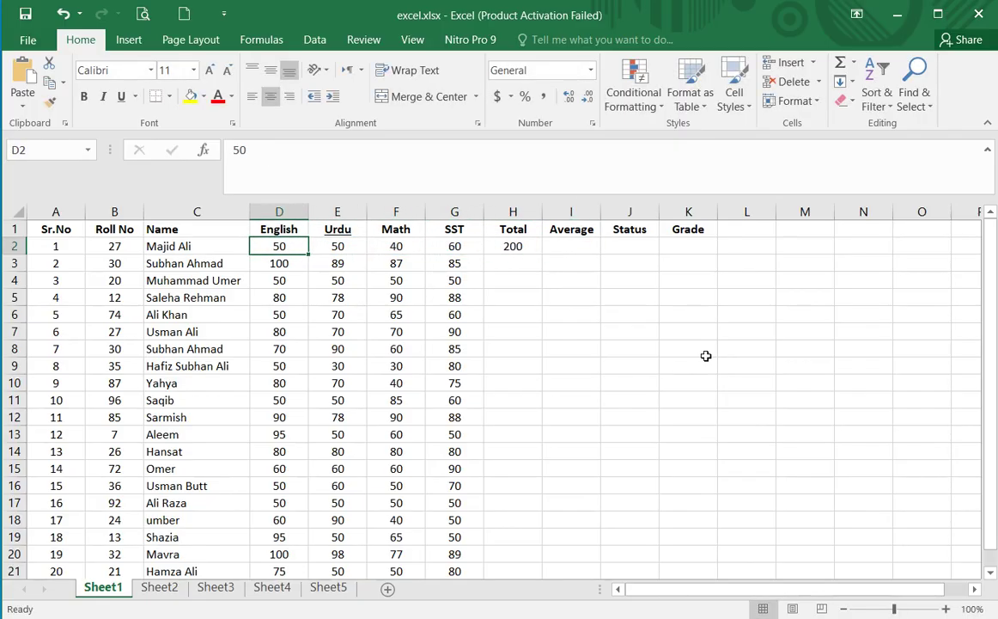
{"action": "key", "text": "shift+Right"}
{"action": "key", "text": "shift+Right"}
{"action": "key", "text": "shift+Right"}
{"action": "key", "text": "Left"}
{"action": "key", "text": "Right"}
{"action": "key", "text": "Right"}
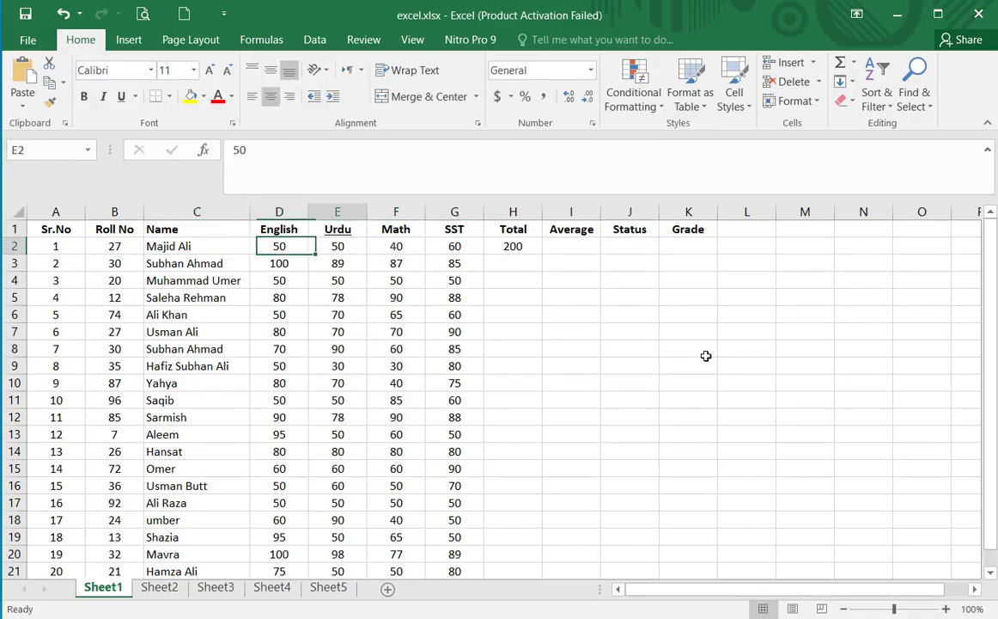
{"action": "key", "text": "Right"}
{"action": "key", "text": "Right"}
{"action": "key", "text": "Left"}
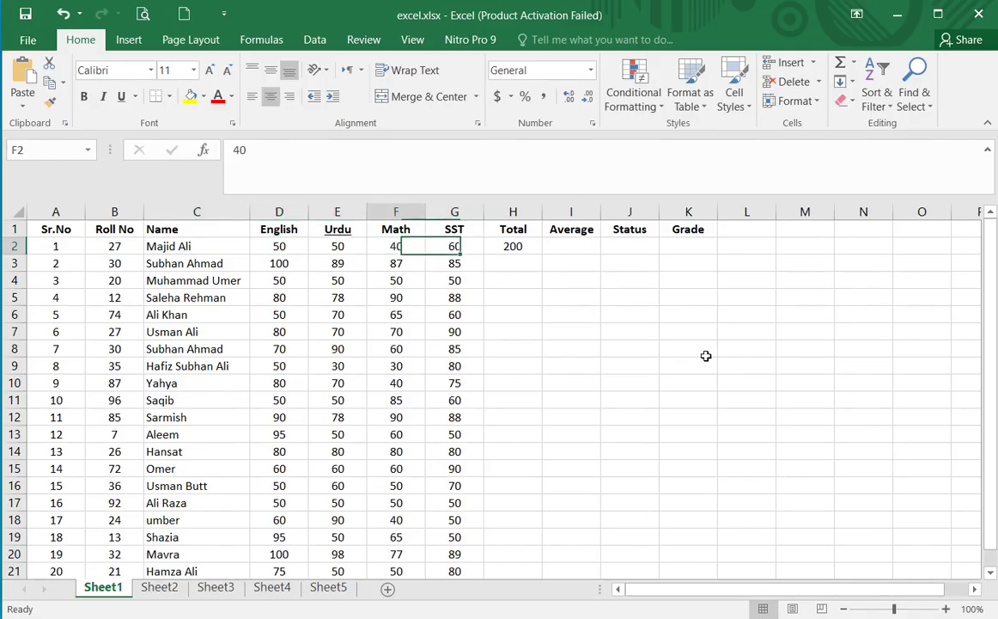
Change the first student's Math mark to 45, then restore the original 40.
{"action": "type", "text": "45"}
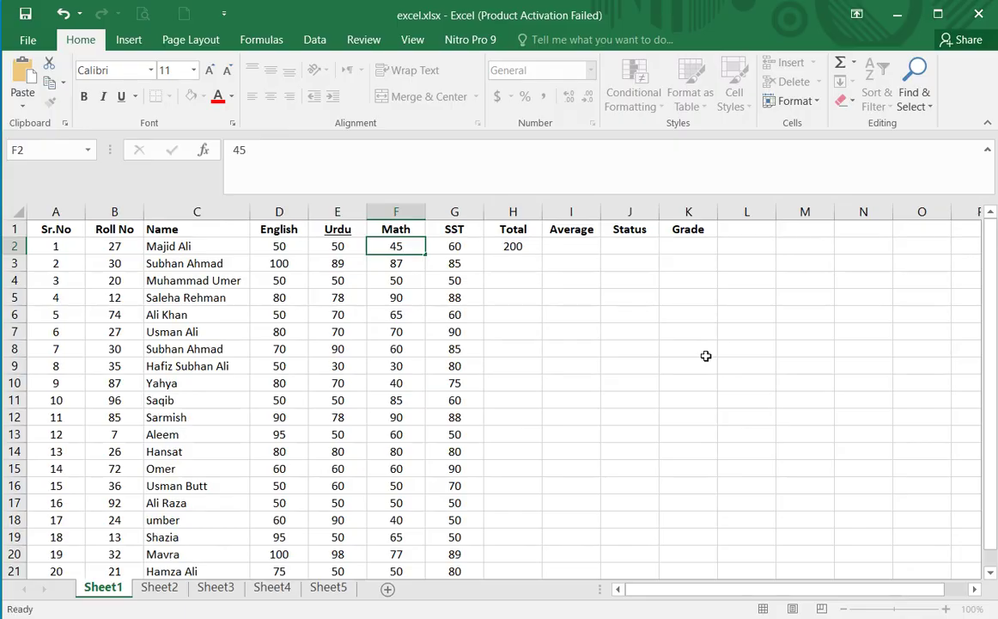
{"action": "key", "text": "Return"}
{"action": "key", "text": "Up"}
{"action": "key", "text": "F2"}
{"action": "key", "text": "Escape"}
{"action": "key", "text": "ctrl+z"}
{"action": "key", "text": "Down"}
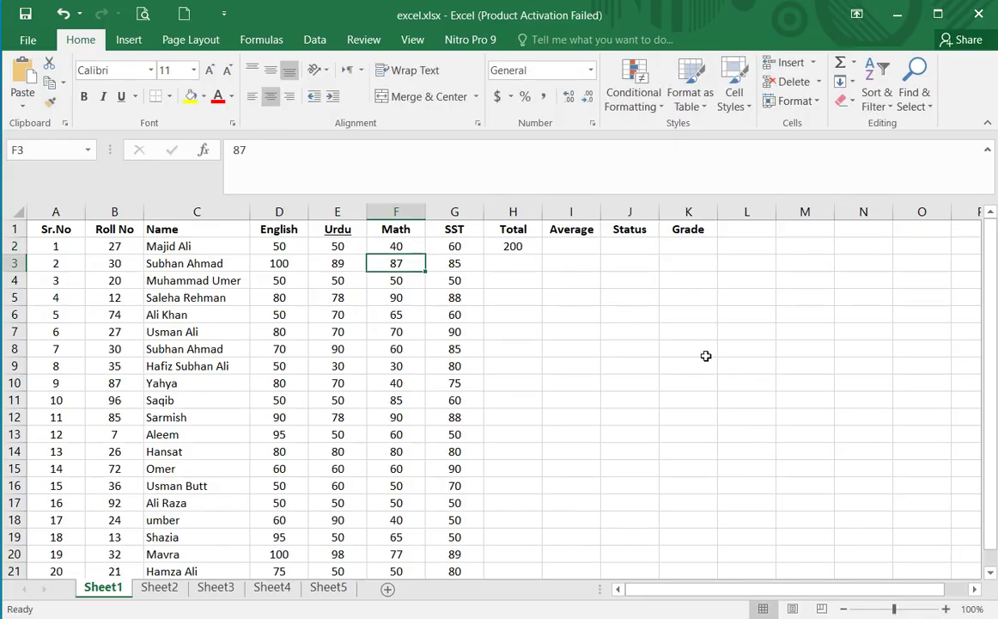
{"action": "key", "text": "Up"}
{"action": "key", "text": "Right"}
{"action": "key", "text": "Right"}
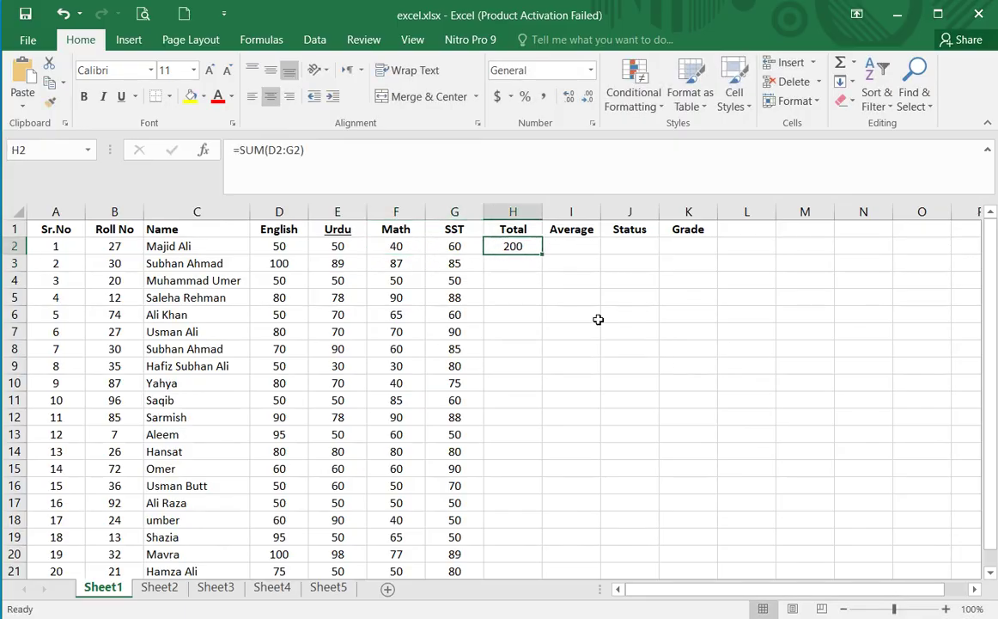
Fill the SUM formula down to H21 and check the formulas in rows 4, 12 and 9.
{"action": "double_click", "coordinate": [544, 257]}
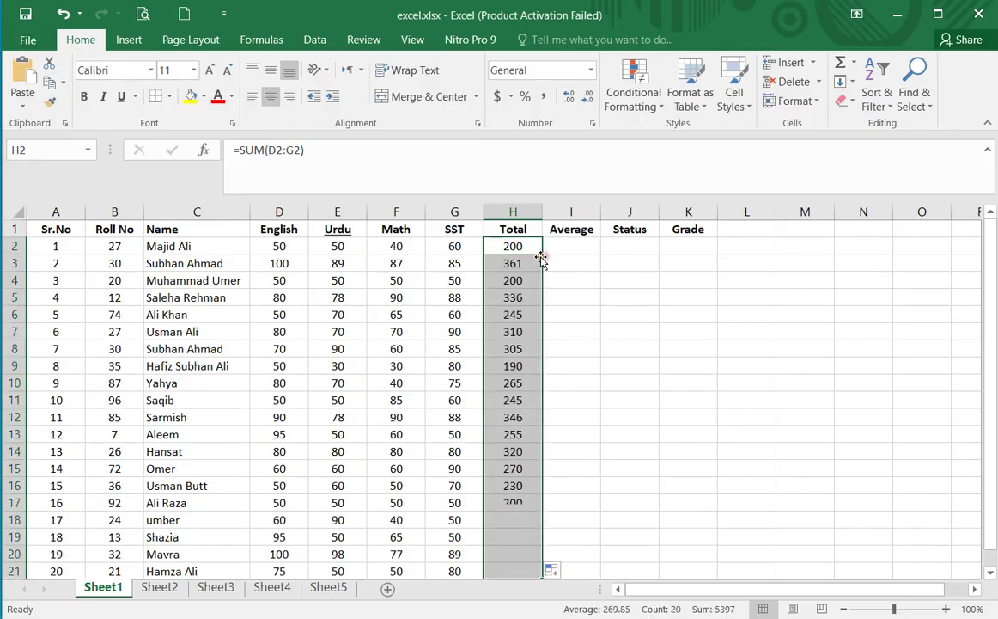
{"action": "scroll", "coordinate": [494, 404], "scroll_direction": "down", "scroll_amount": 2}
{"action": "scroll", "coordinate": [491, 407], "scroll_direction": "up", "scroll_amount": 2}
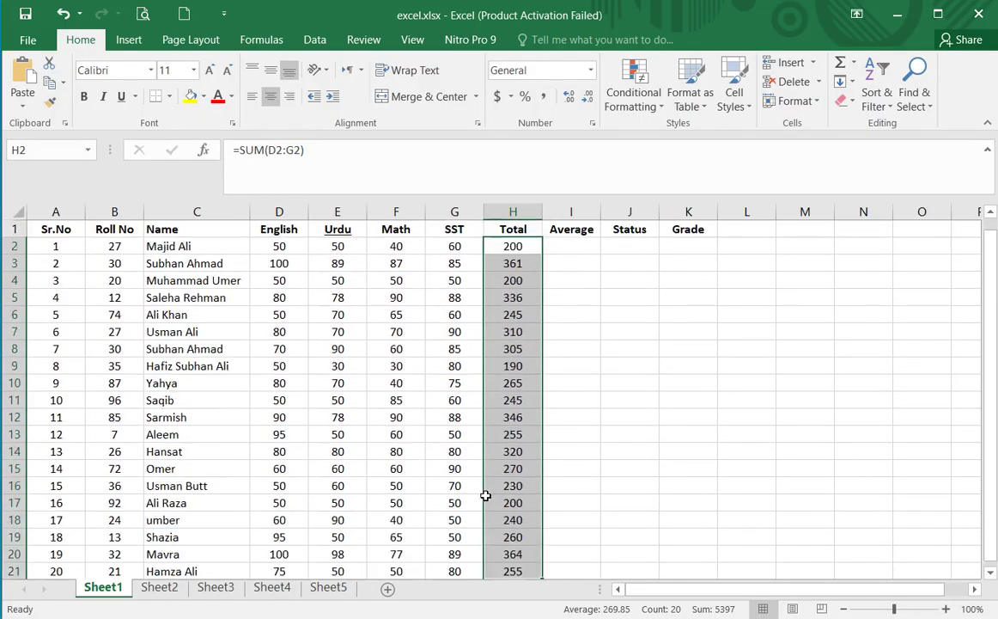
{"action": "left_click", "coordinate": [527, 249]}
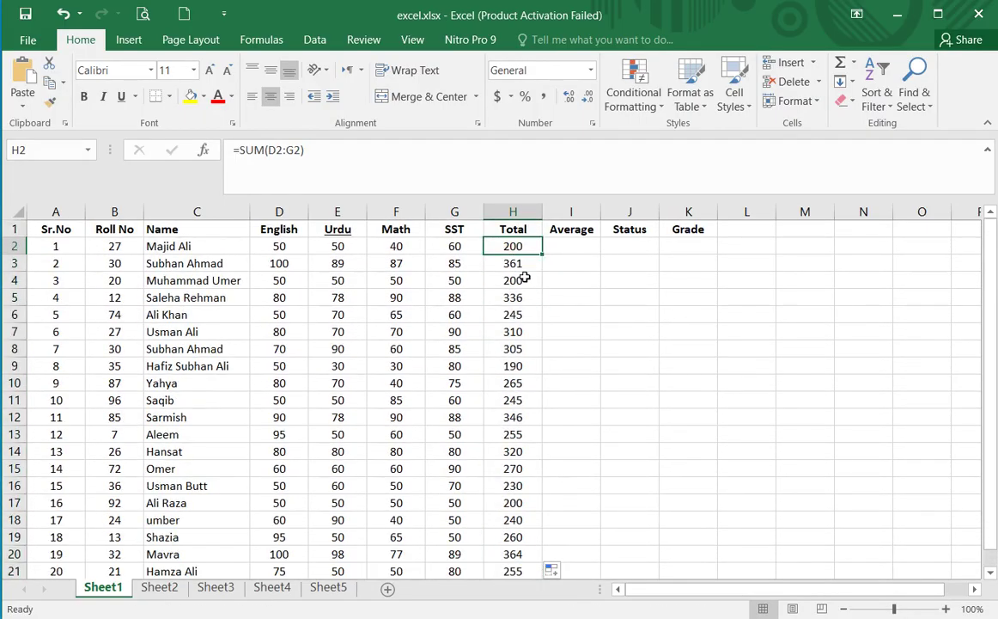
{"action": "left_click", "coordinate": [519, 280]}
{"action": "left_click", "coordinate": [512, 416]}
{"action": "left_click", "coordinate": [516, 366]}
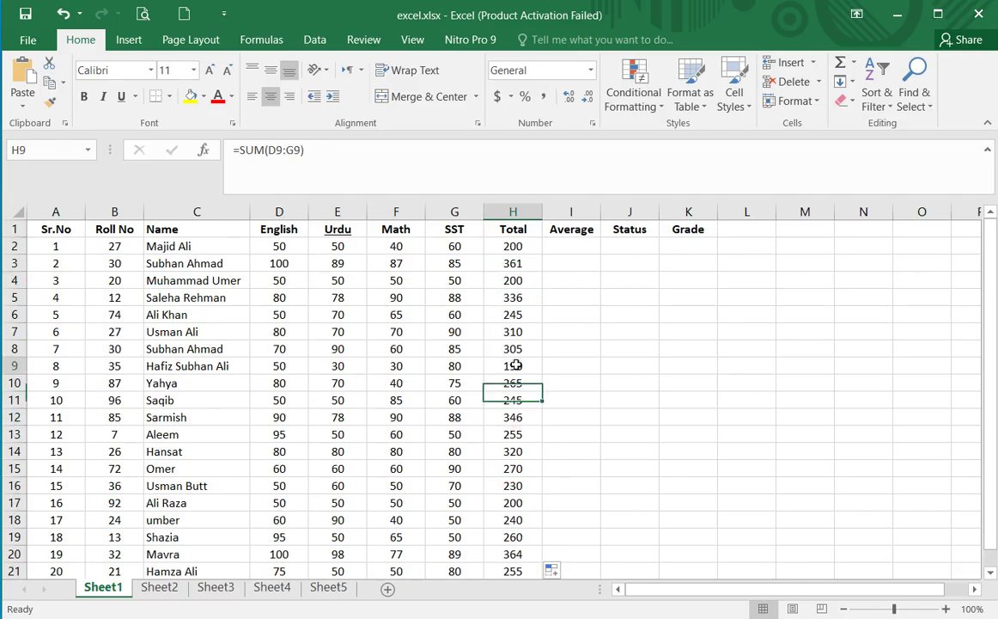
{"action": "left_click", "coordinate": [515, 247]}
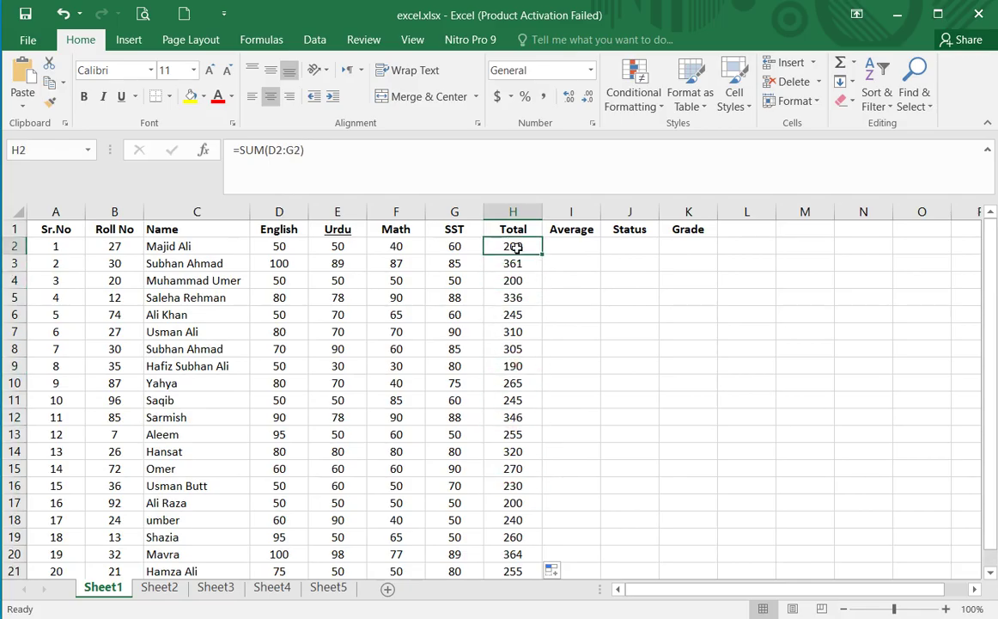
Enter =AVERAGE(D2:G2) in I2 for the first student.
{"action": "left_click", "coordinate": [575, 246]}
{"action": "type", "text": "="}
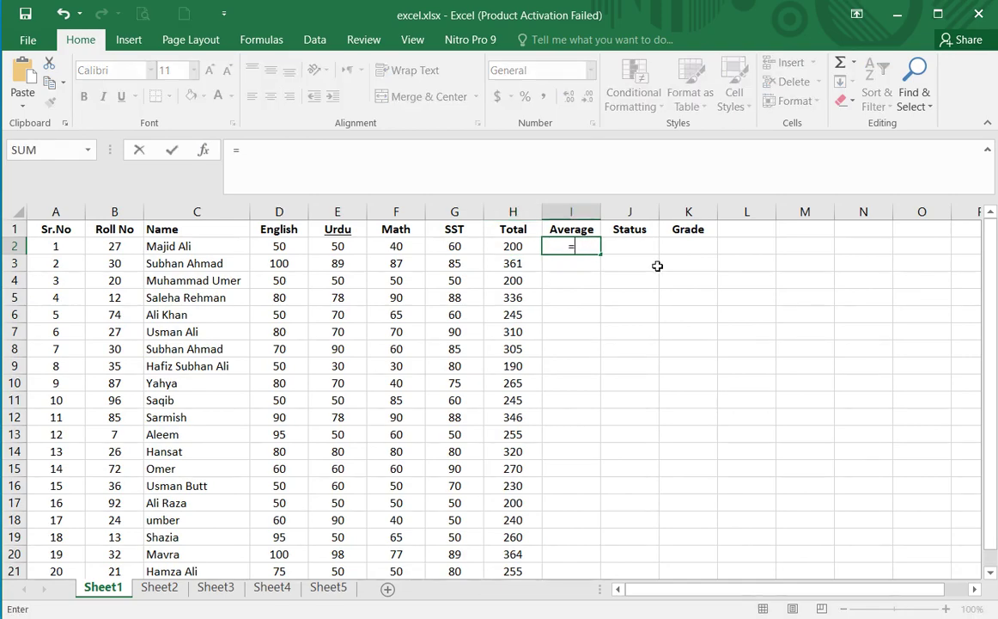
{"action": "type", "text": "ave"}
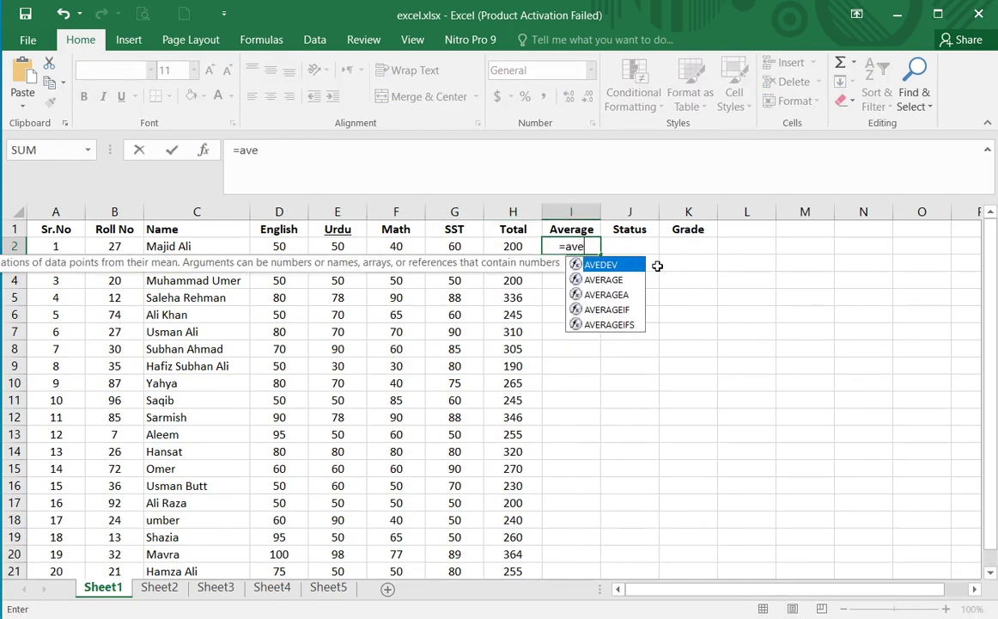
{"action": "key", "text": "Down"}
{"action": "key", "text": "Tab"}
{"action": "key", "text": "Left"}
{"action": "key", "text": "Left"}
{"action": "key", "text": "Left"}
{"action": "key", "text": "Left"}
{"action": "key", "text": "Left"}
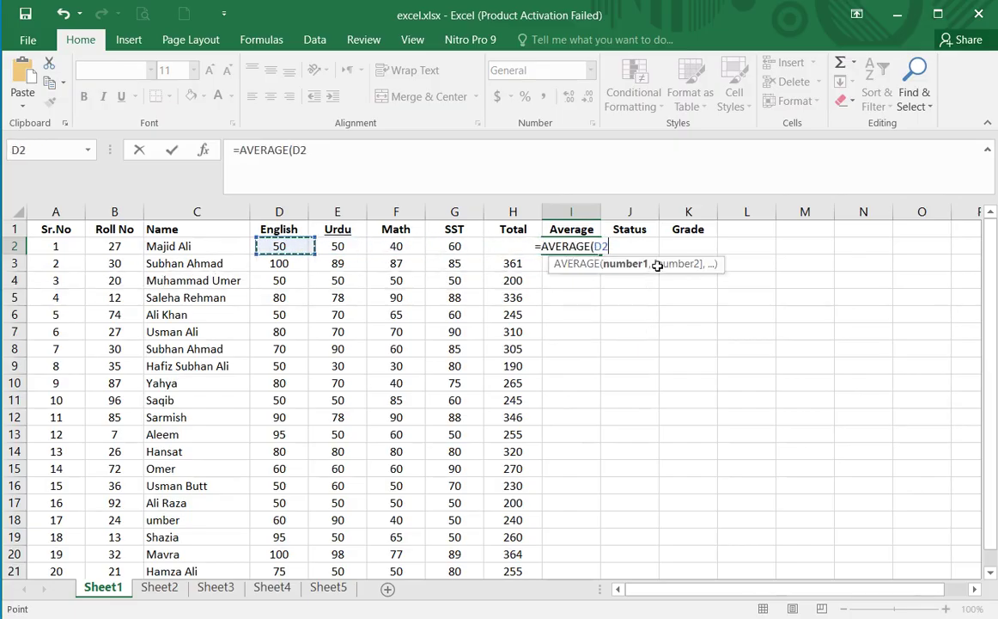
{"action": "key", "text": "shift+Right"}
{"action": "key", "text": "shift+Right"}
{"action": "key", "text": "shift+Right"}
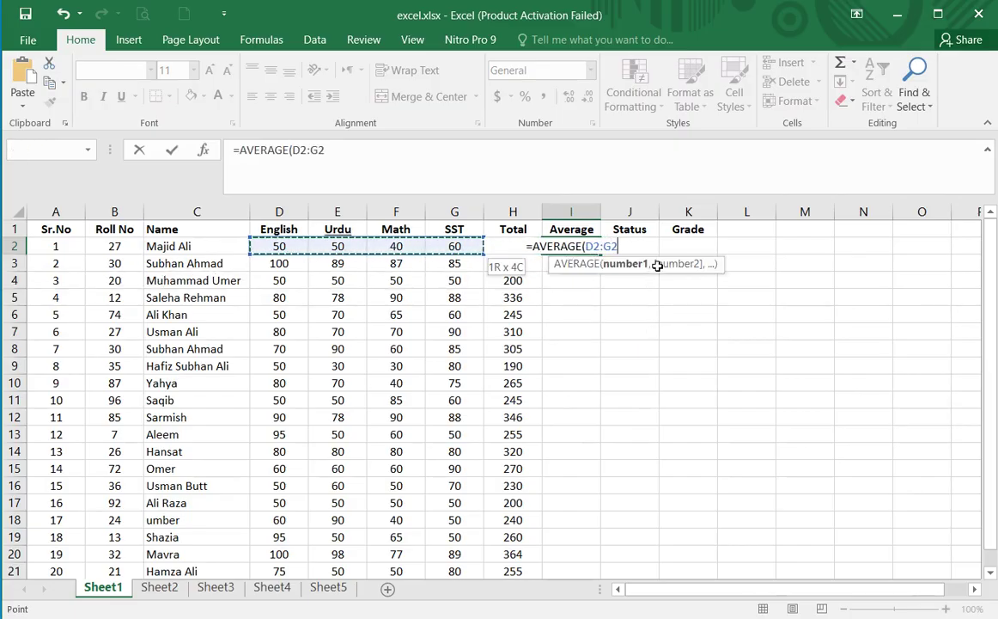
{"action": "type", "text": ")"}
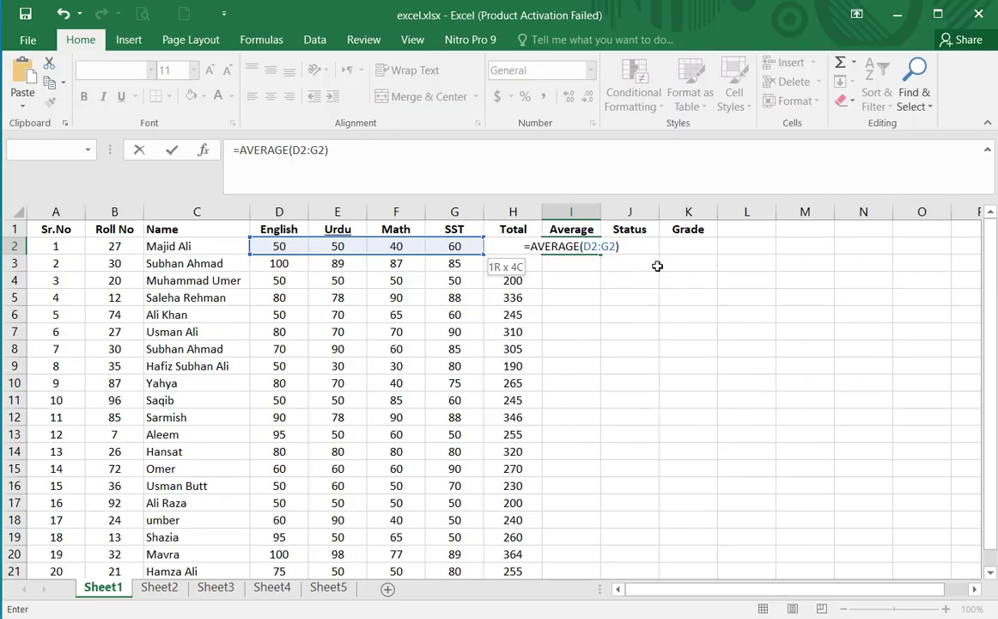
{"action": "key", "text": "Tab"}
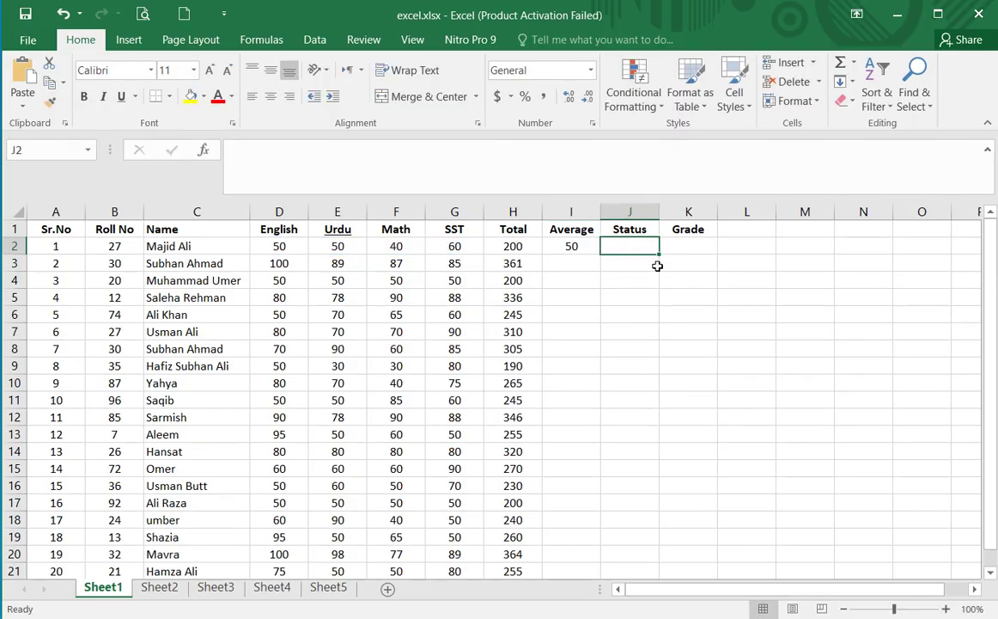
Re-enter H2's Total as an AutoSum of D2:G2.
{"action": "key", "text": "Left"}
{"action": "key", "text": "Left"}
{"action": "key", "text": "Delete"}
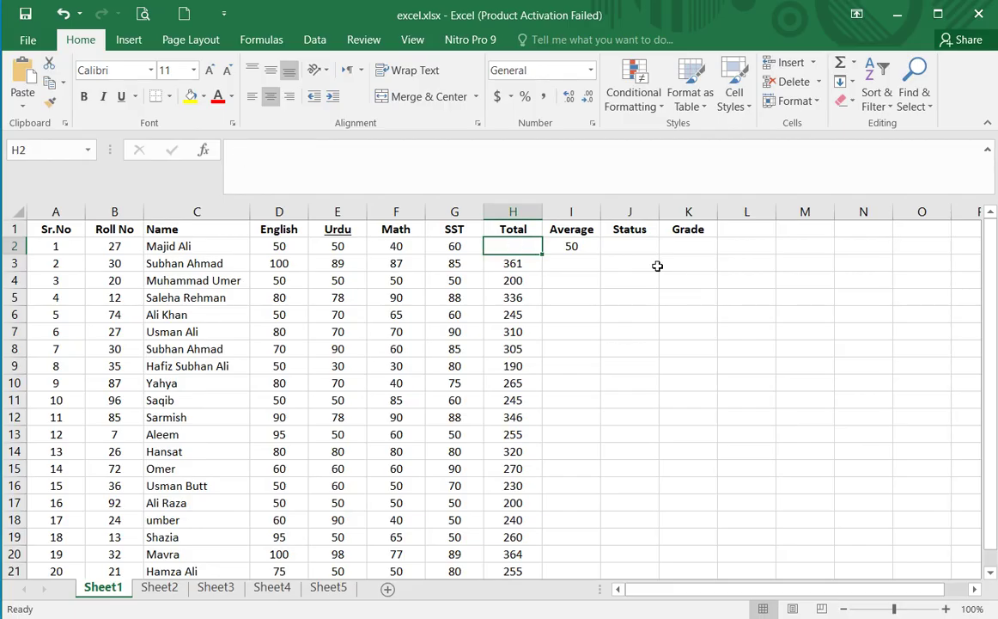
{"action": "key", "text": "alt+equal"}
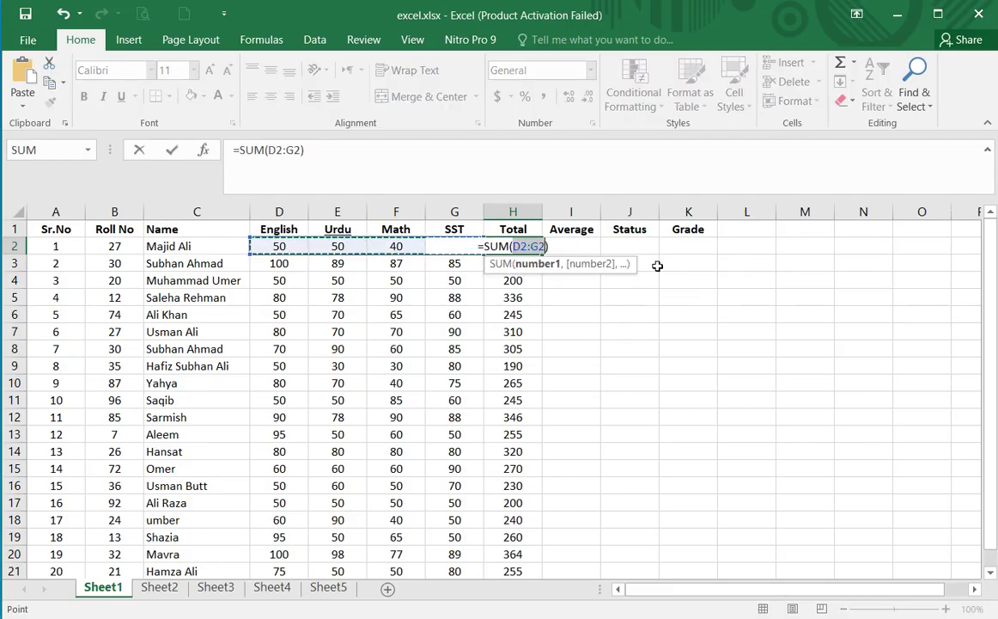
{"action": "key", "text": "Tab"}
{"action": "type", "text": "=AVERAGE(D2:G2)"}
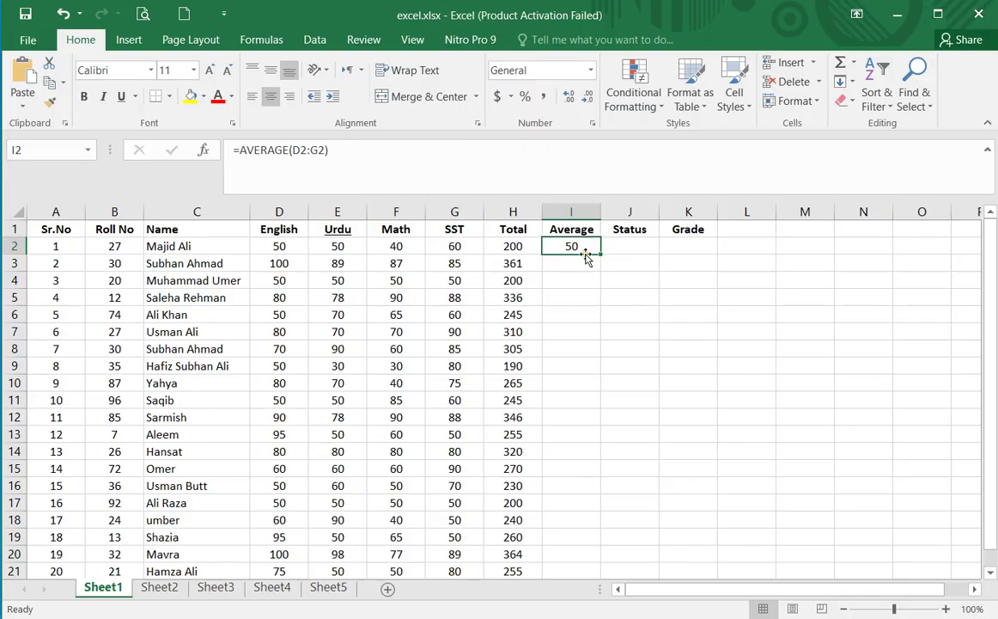
Copy the AVERAGE formula from I2 down to I21.
{"action": "left_click", "coordinate": [378, 147]}
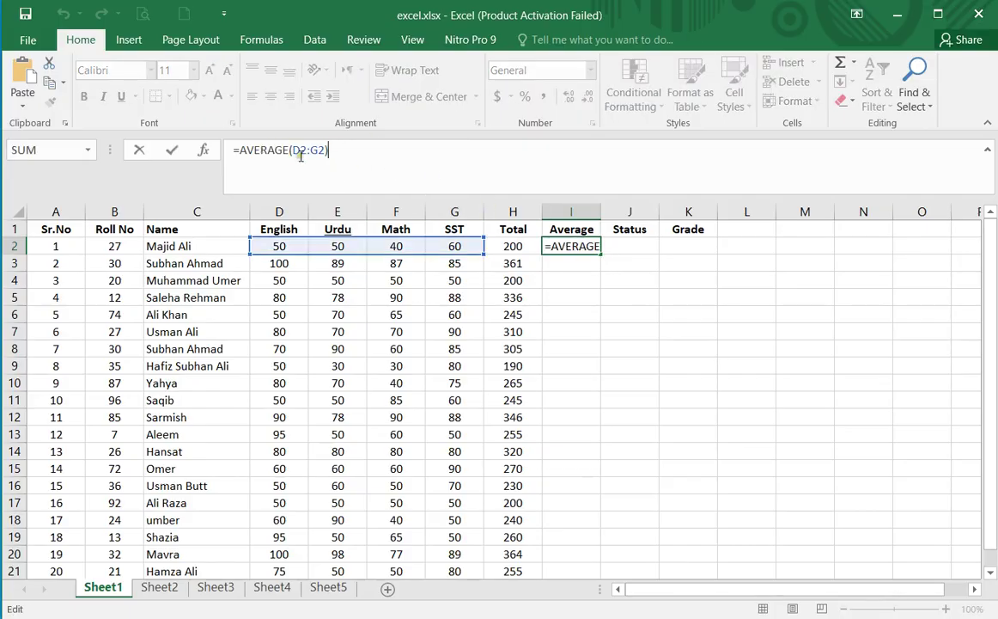
{"action": "left_click", "coordinate": [573, 248]}
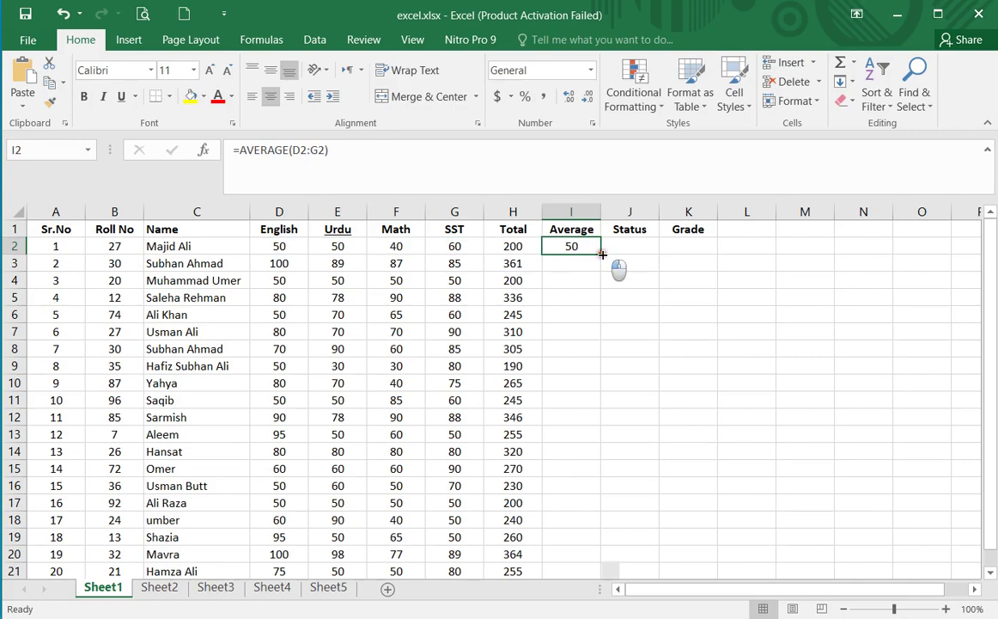
{"action": "double_click", "coordinate": [601, 255]}
{"action": "scroll", "coordinate": [577, 479], "scroll_direction": "down", "scroll_amount": 1}
{"action": "scroll", "coordinate": [576, 482], "scroll_direction": "down", "scroll_amount": 1}
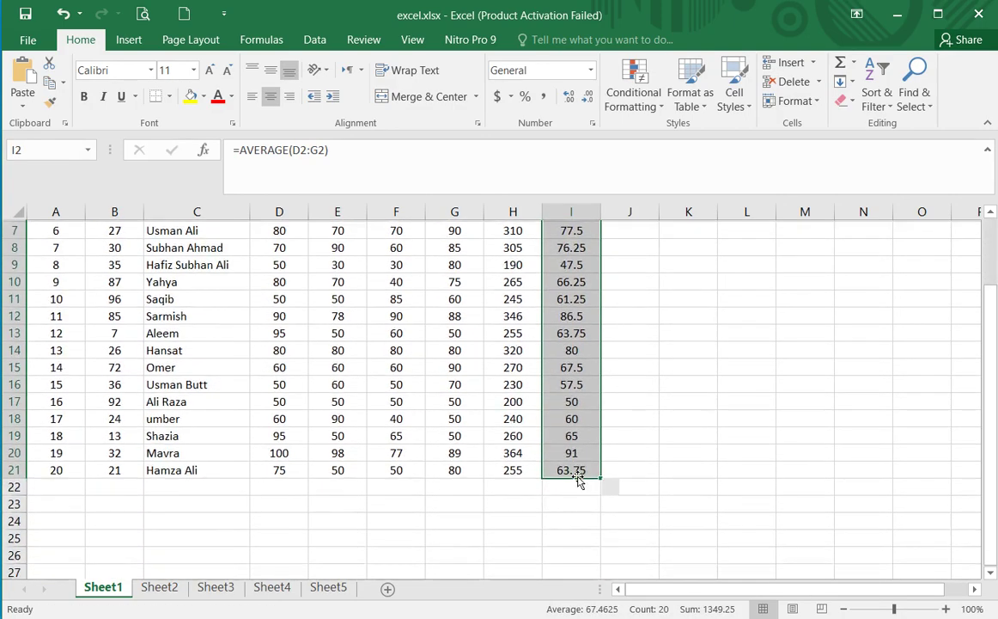
{"action": "scroll", "coordinate": [575, 430], "scroll_direction": "up", "scroll_amount": 2}
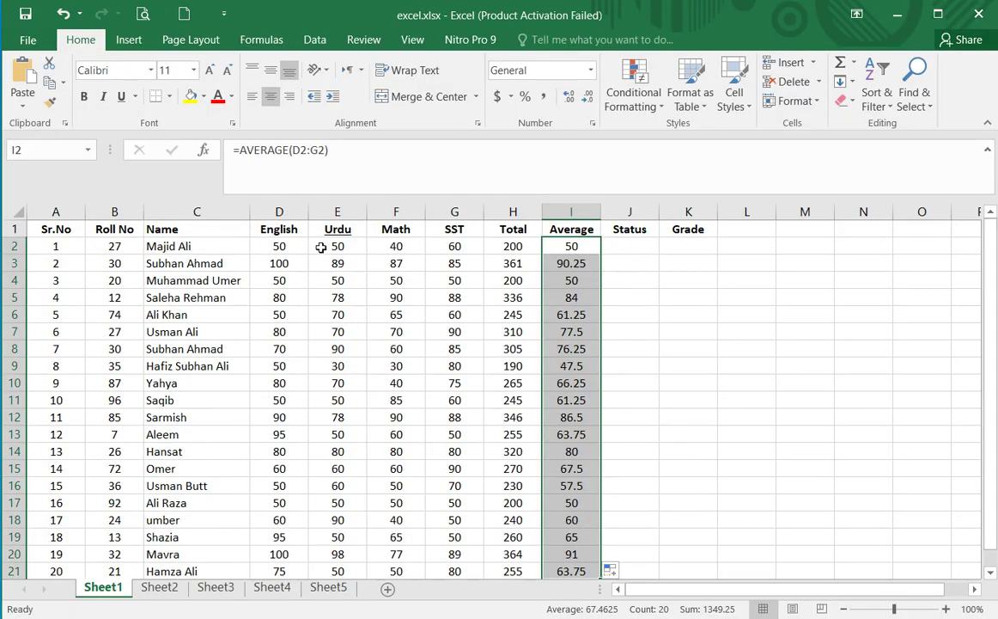
Select columns D through I and keep Center alignment applied to them.
{"action": "left_click", "coordinate": [278, 246]}
{"action": "left_click", "coordinate": [281, 229]}
{"action": "scroll", "coordinate": [391, 273], "scroll_direction": "down", "scroll_amount": 1}
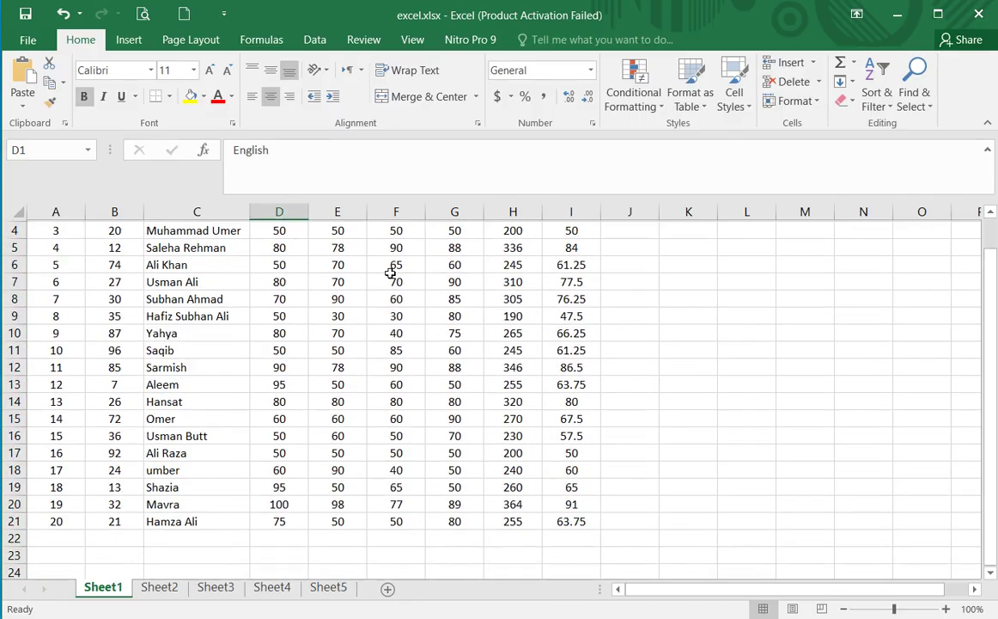
{"action": "scroll", "coordinate": [314, 229], "scroll_direction": "up", "scroll_amount": 1}
{"action": "mouse_move", "coordinate": [279, 211]}
{"action": "left_mouse_down"}
{"action": "mouse_move", "coordinate": [608, 218]}
{"action": "mouse_move", "coordinate": [593, 214]}
{"action": "left_mouse_up"}
{"action": "left_click", "coordinate": [270, 98]}
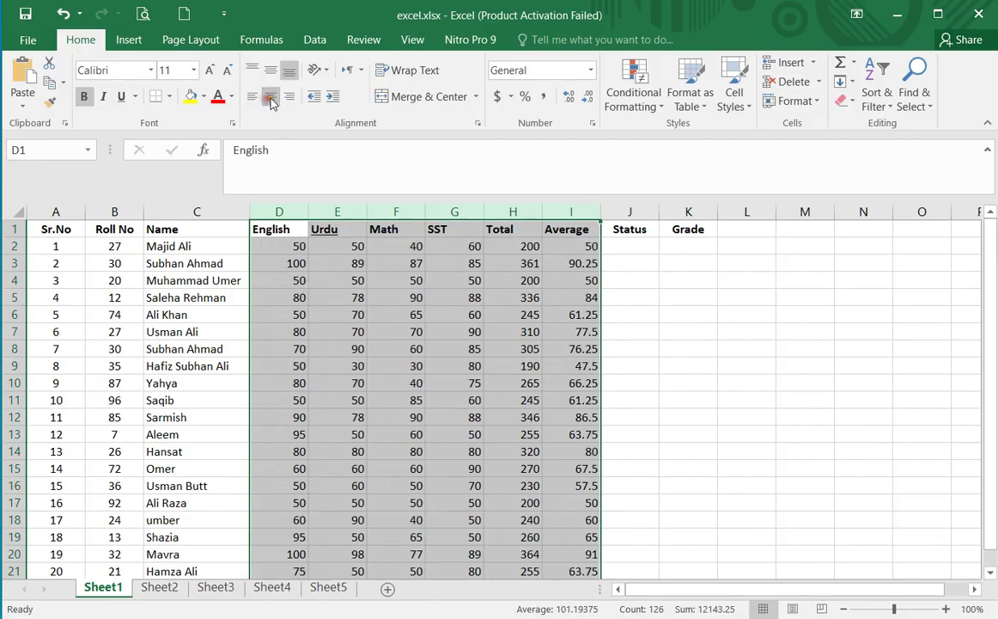
{"action": "left_click", "coordinate": [271, 98]}
{"action": "left_click", "coordinate": [485, 365]}
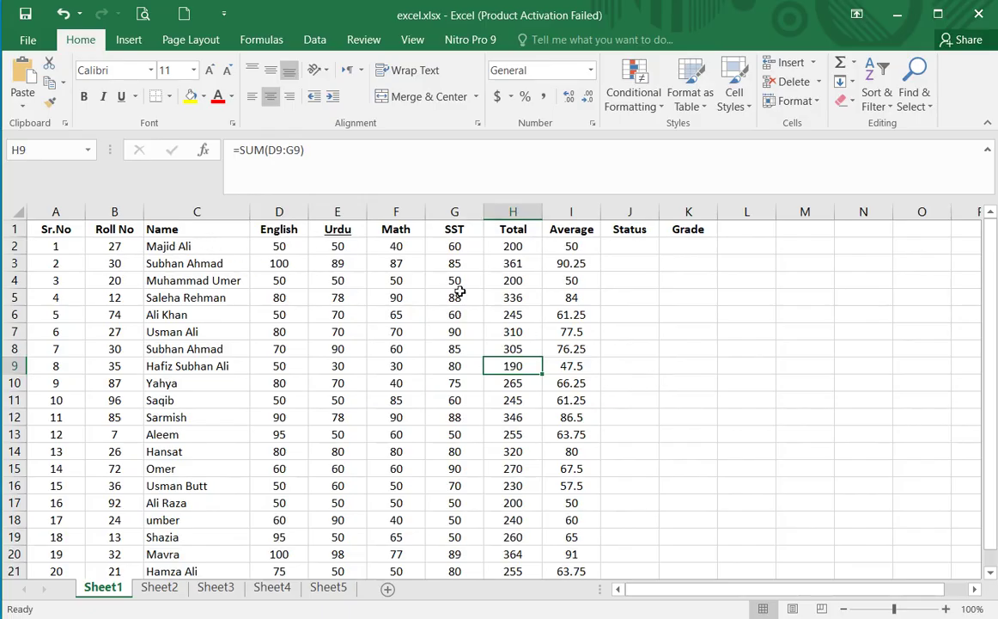
Move to Status cell J2 and switch to the Notepad grading notes.
{"action": "left_click", "coordinate": [574, 247]}
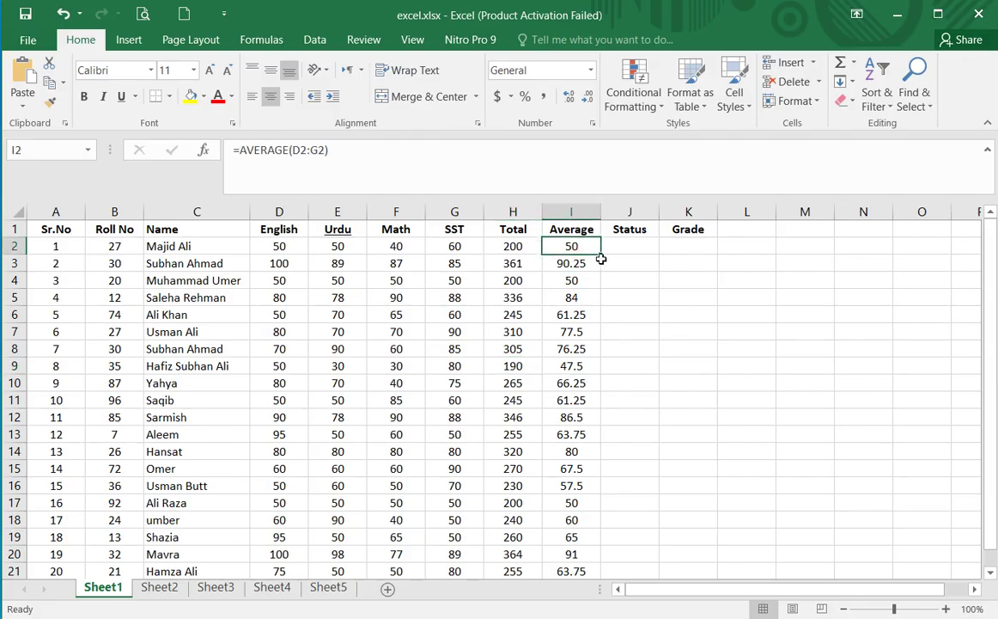
{"action": "left_click", "coordinate": [628, 247]}
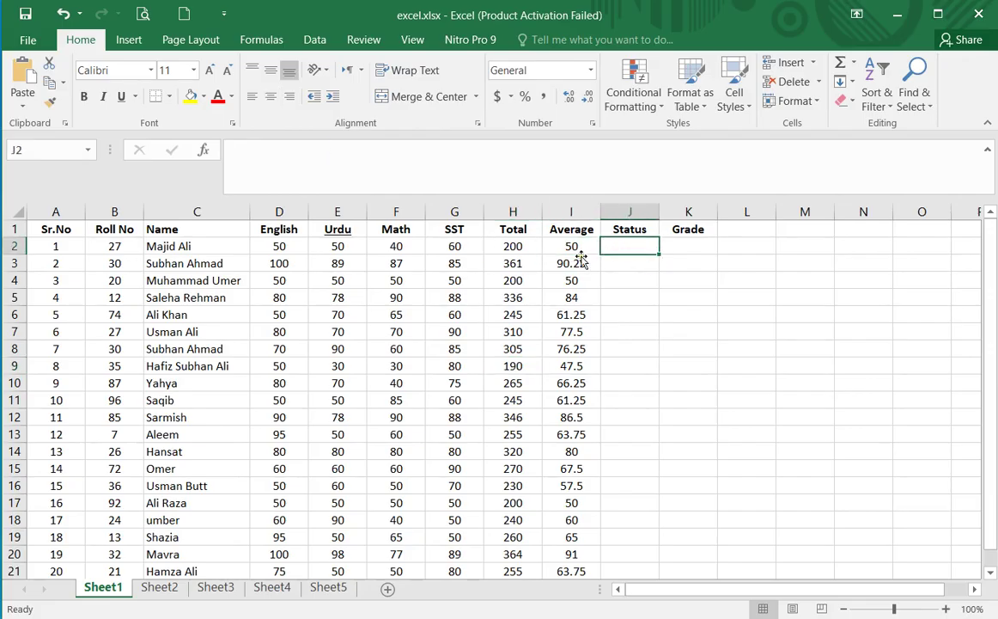
{"action": "key", "text": "alt+Tab"}
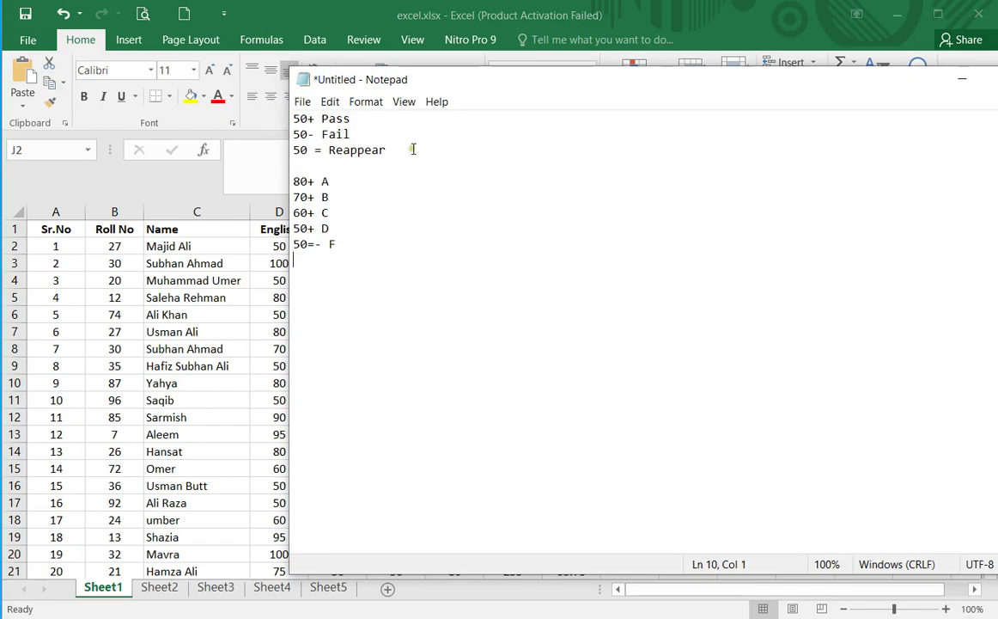
Highlight the Pass, Fail and Reappear rules in Notepad one by one, then return to Excel.
{"action": "left_click", "coordinate": [411, 152]}
{"action": "left_click_drag", "start_coordinate": [410, 152], "coordinate": [274, 121]}
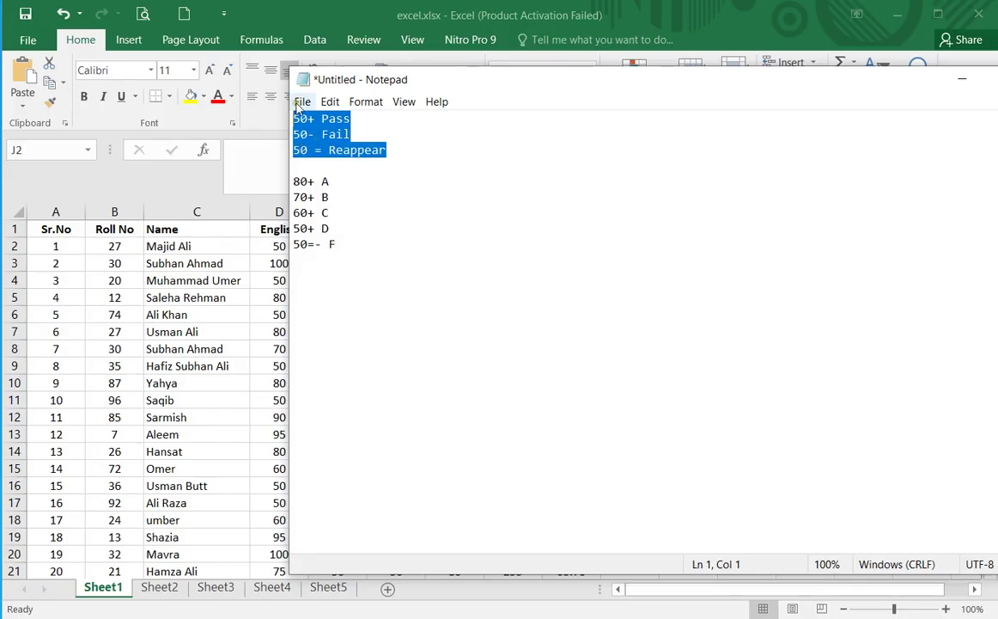
{"action": "left_click", "coordinate": [367, 122]}
{"action": "left_click_drag", "start_coordinate": [294, 134], "coordinate": [365, 135]}
{"action": "left_click", "coordinate": [365, 136]}
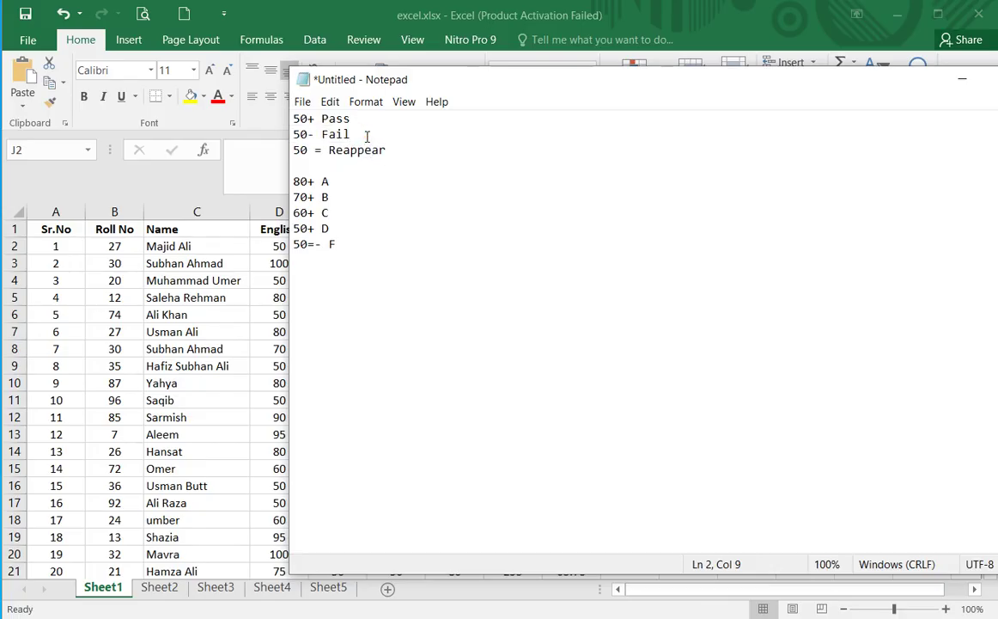
{"action": "left_click_drag", "start_coordinate": [294, 152], "coordinate": [401, 151]}
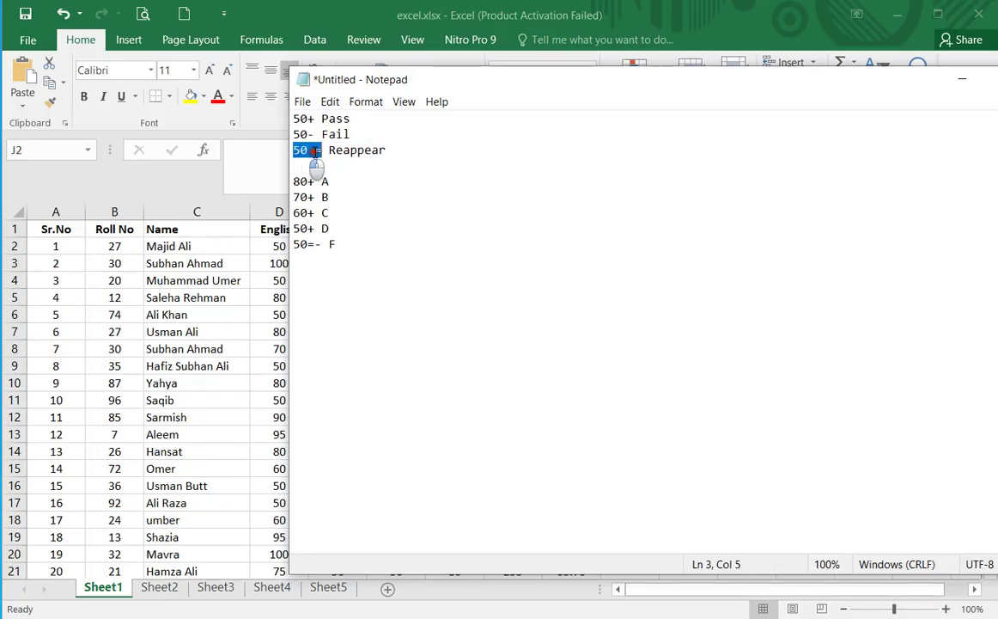
{"action": "left_click", "coordinate": [396, 154]}
{"action": "left_click_drag", "start_coordinate": [397, 152], "coordinate": [294, 118]}
{"action": "left_click", "coordinate": [380, 136]}
{"action": "mouse_move", "coordinate": [350, 135]}
{"action": "left_mouse_down"}
{"action": "mouse_move", "coordinate": [288, 131]}
{"action": "mouse_move", "coordinate": [254, 107]}
{"action": "left_mouse_up"}
{"action": "left_click", "coordinate": [419, 153]}
{"action": "left_click", "coordinate": [661, 28]}
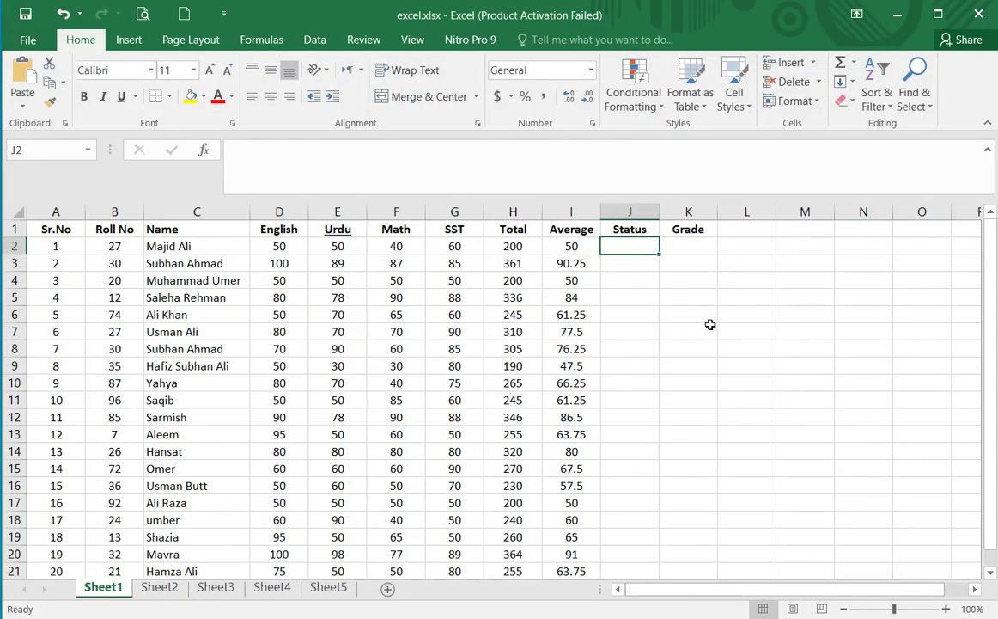
Enter =IF(I2>50,"Pass",IF(I2<50,"Fail","Reappear")) in J2.
{"action": "type", "text": "=if"}
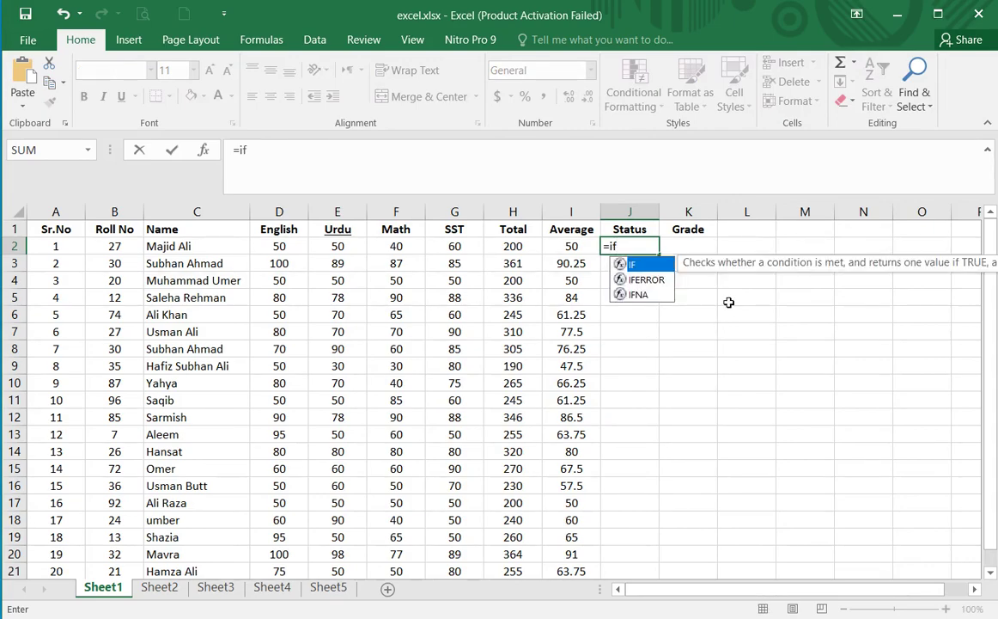
{"action": "key", "text": "Tab"}
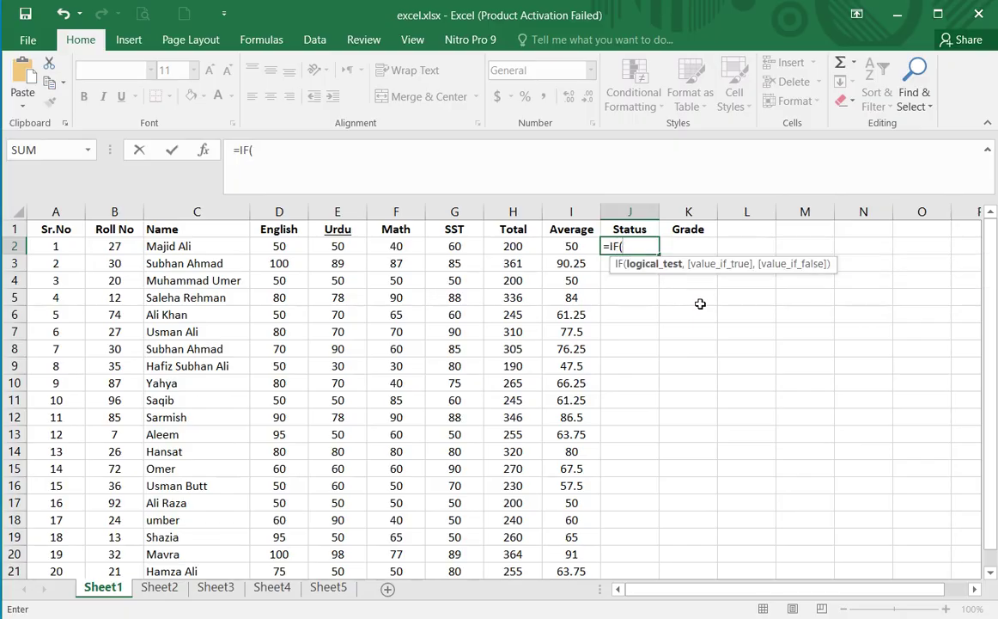
{"action": "key", "text": "Left"}
{"action": "type", "text": ">"}
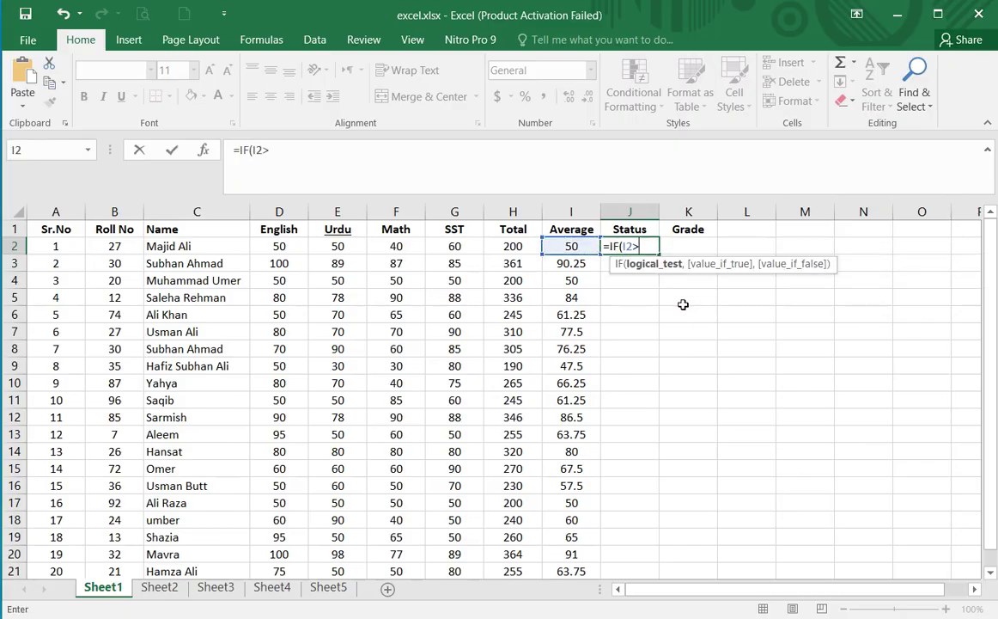
{"action": "type", "text": "50,\""}
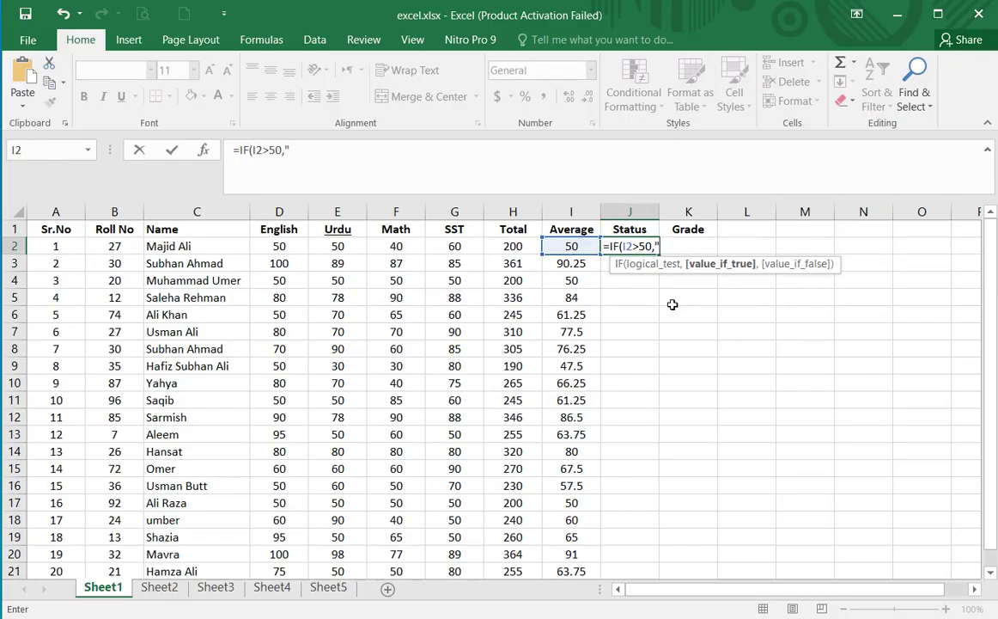
{"action": "type", "text": "Pass"}
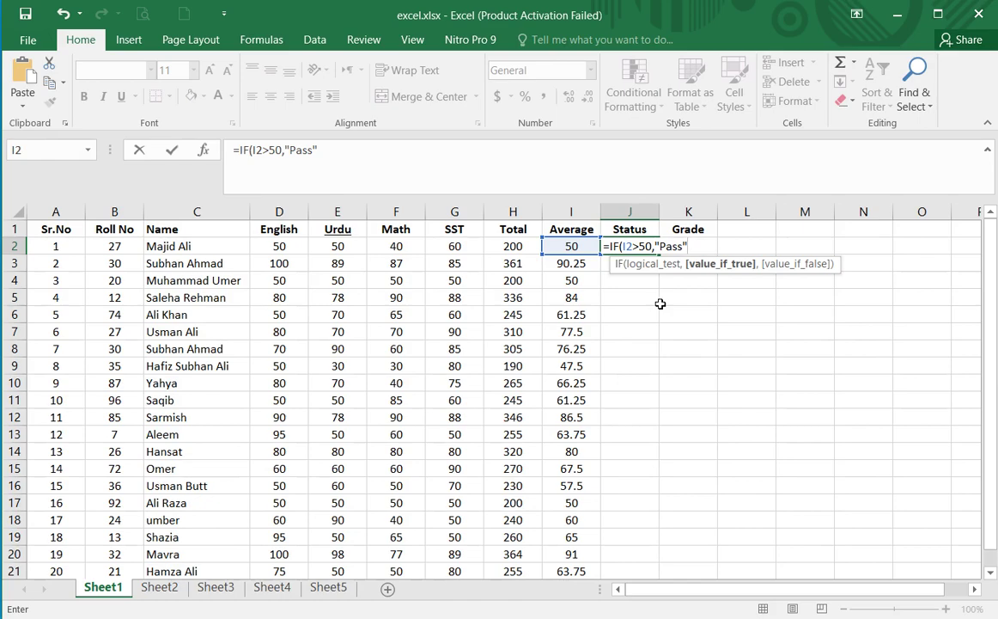
{"action": "type", "text": ","}
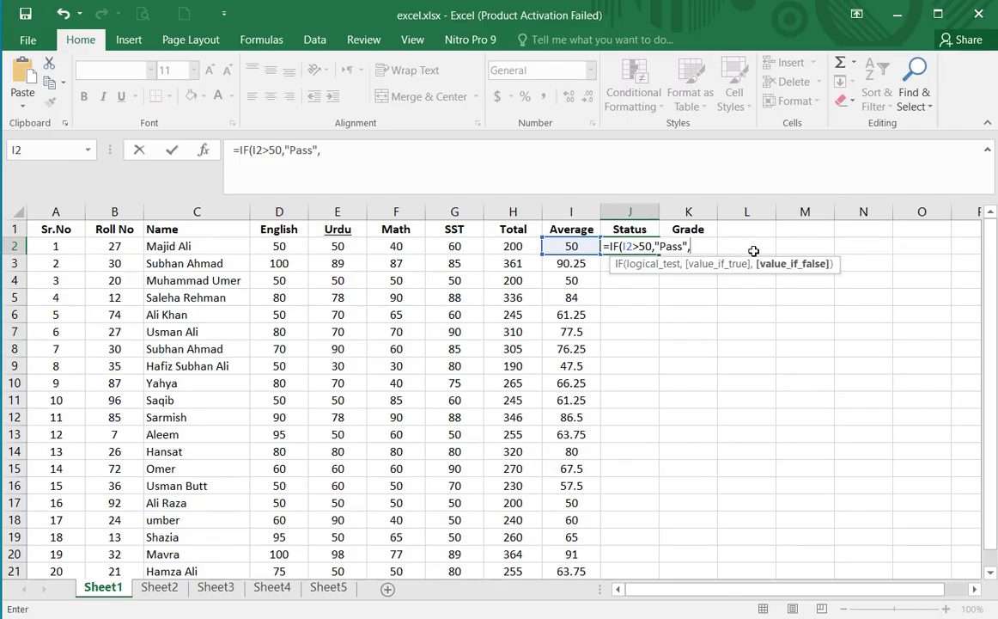
{"action": "type", "text": "if"}
{"action": "key", "text": "Tab"}
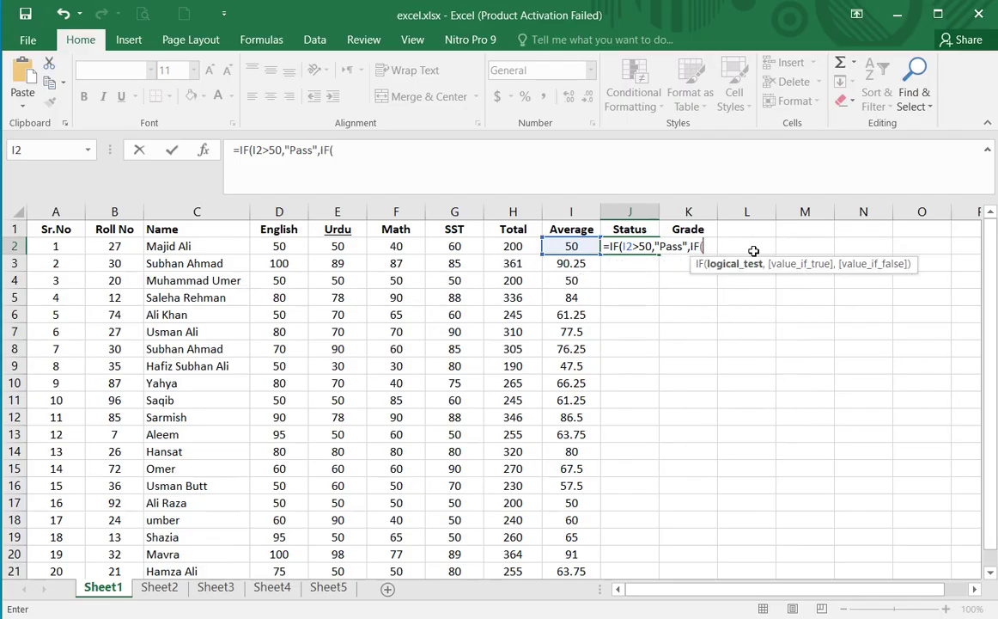
{"action": "type", "text": "I2"}
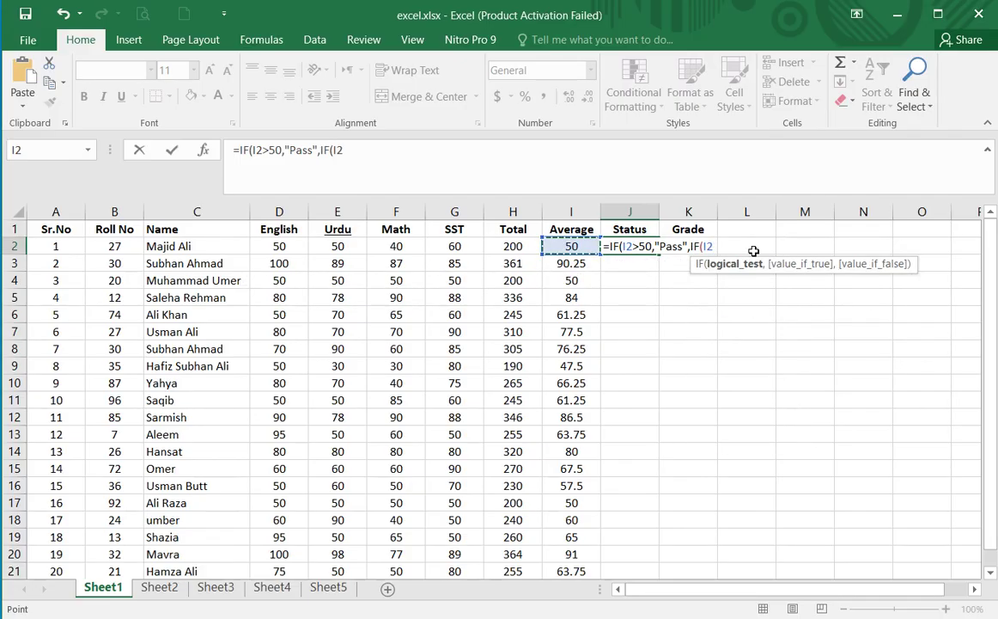
{"action": "type", "text": "<50"}
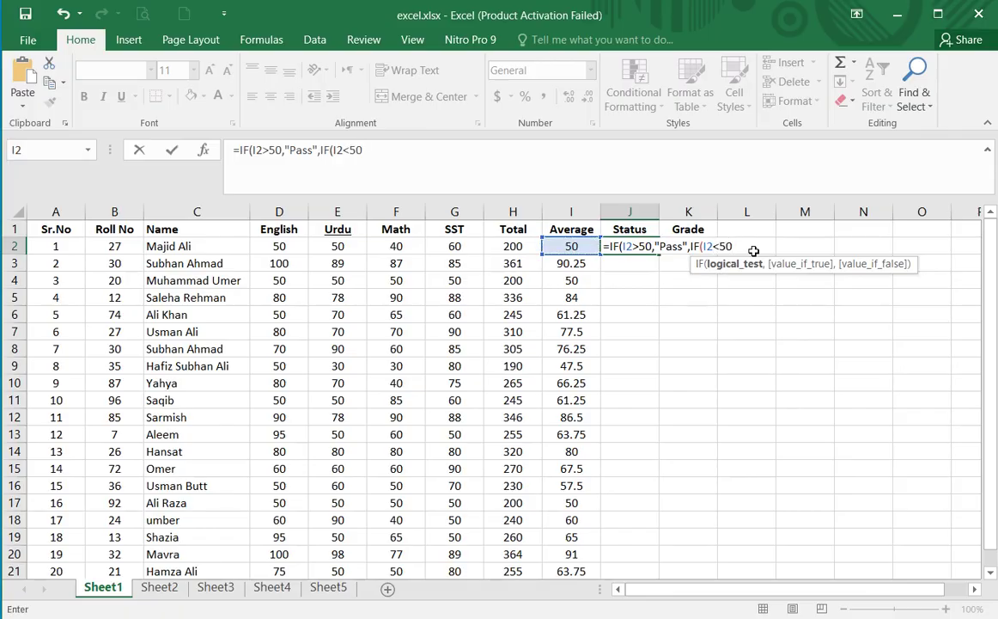
{"action": "type", "text": ",\"Fail"}
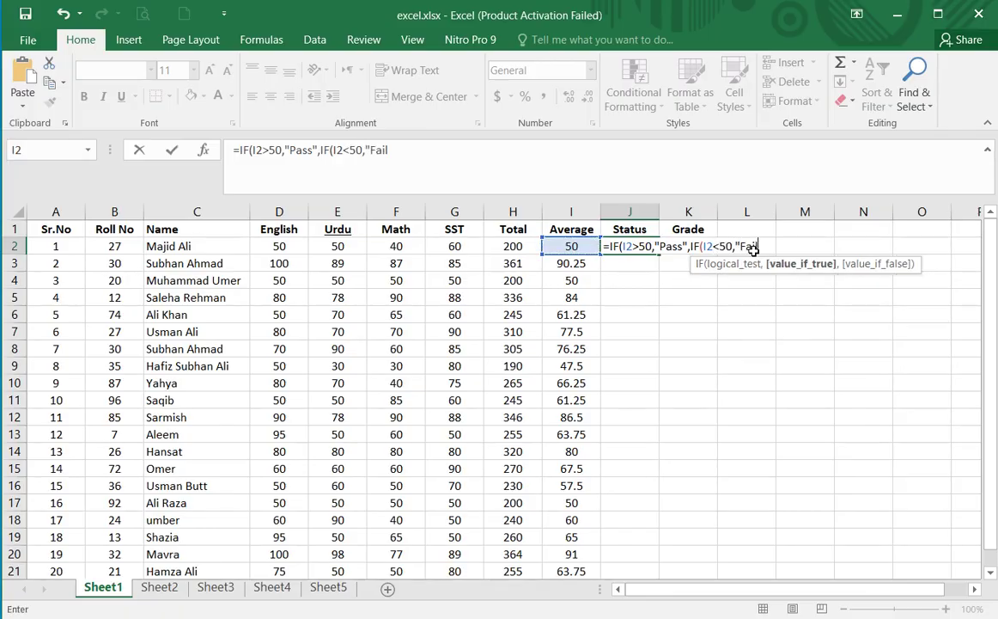
{"action": "type", "text": "\""}
{"action": "type", "text": ","}
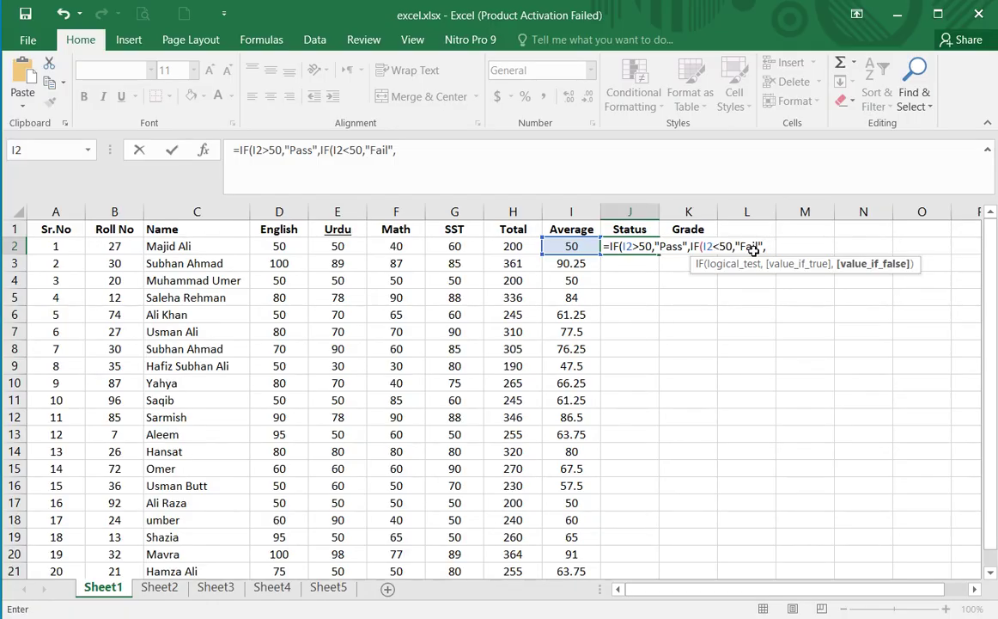
{"action": "type", "text": "\"R"}
{"action": "type", "text": "eappear"}
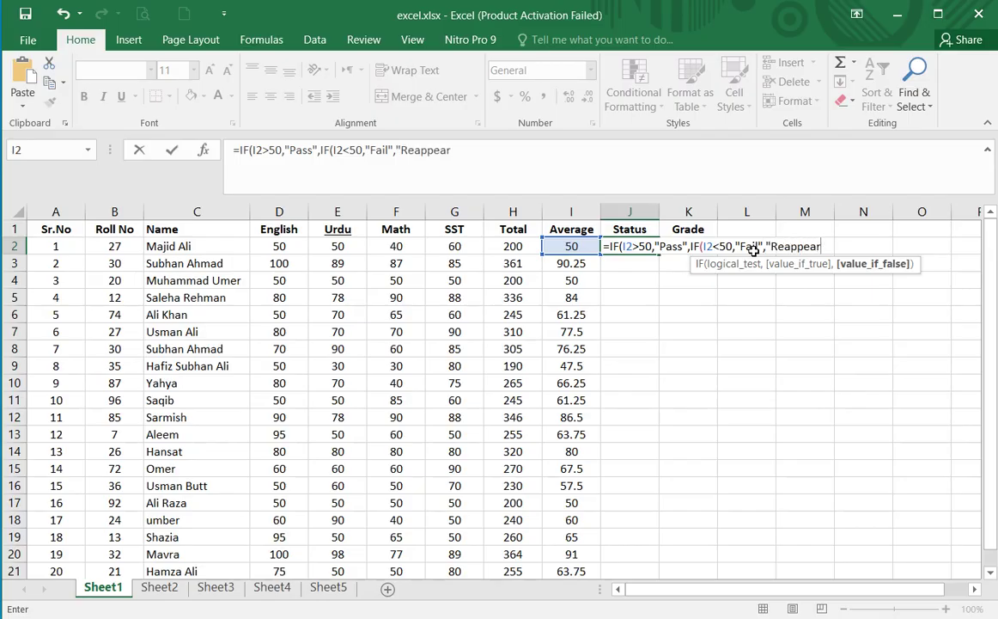
{"action": "type", "text": "\"))"}
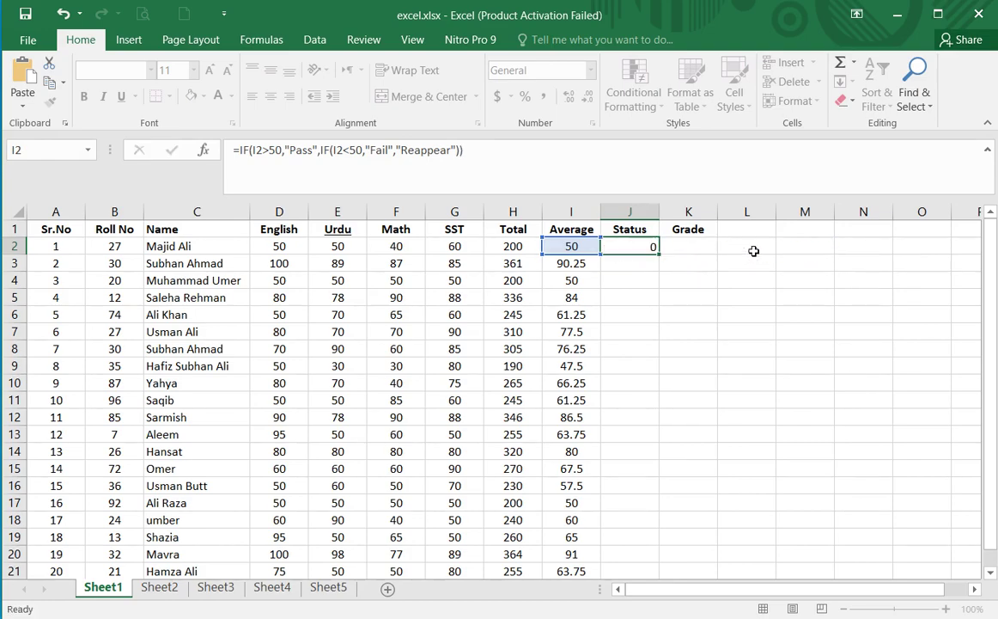
{"action": "key", "text": "Tab"}
Copy the Status formula down to J21 and check the copy in J6.
{"action": "key", "text": "Left"}
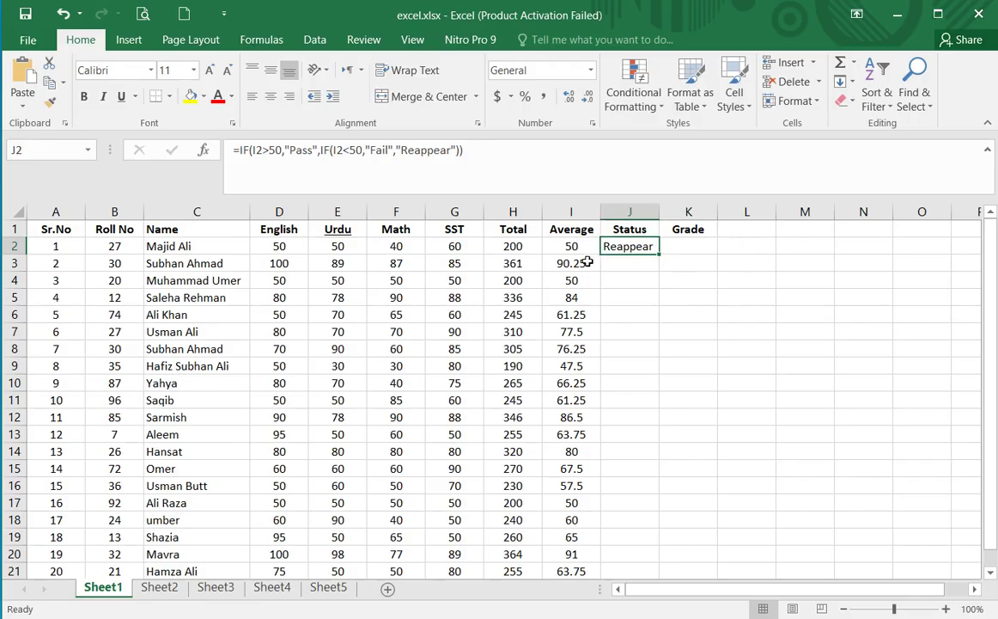
{"action": "double_click", "coordinate": [658, 254]}
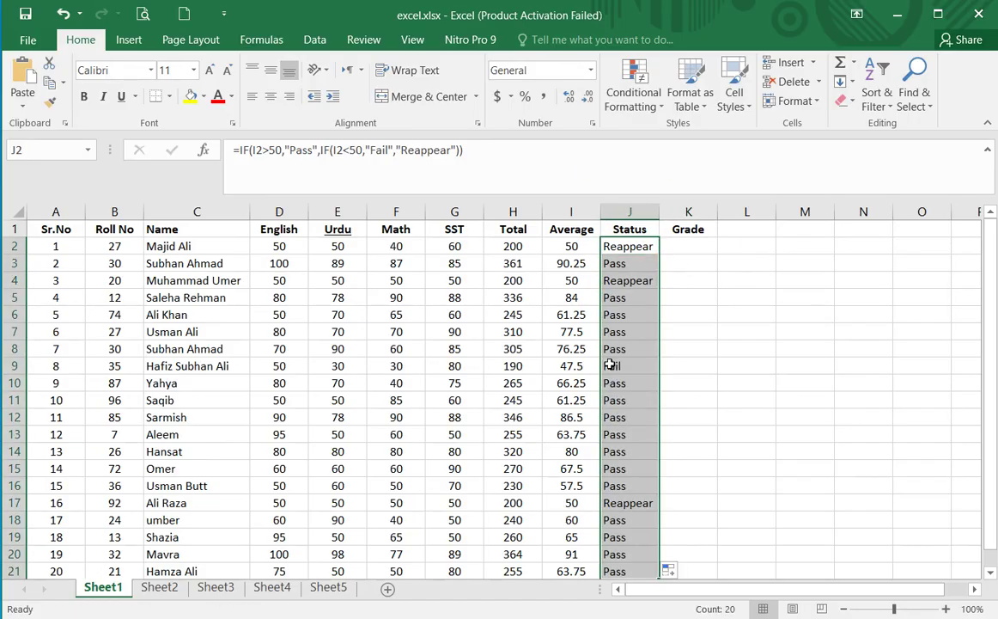
{"action": "left_click", "coordinate": [640, 316]}
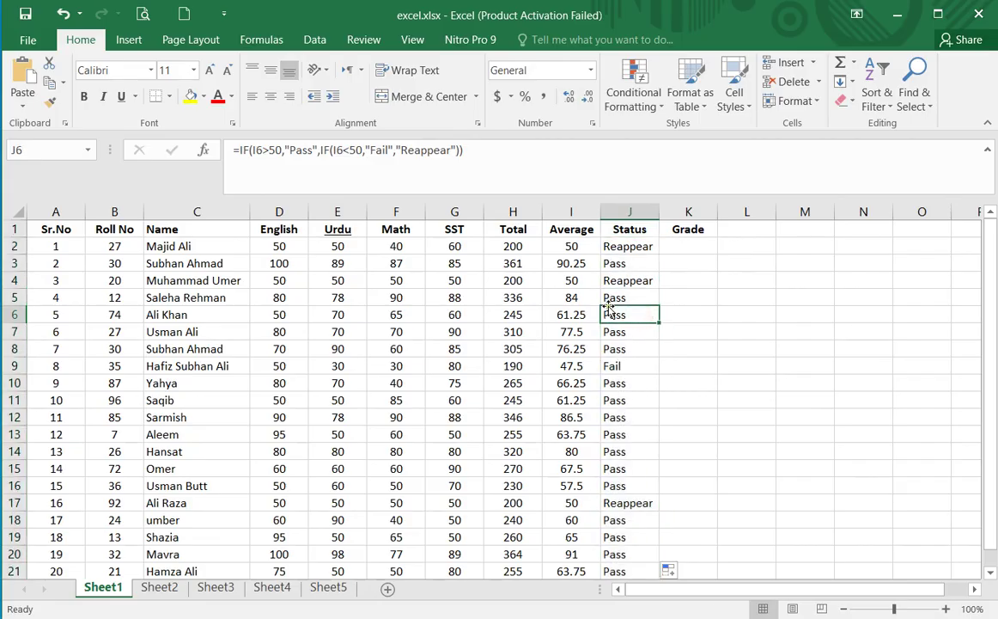
Set row 13's Math mark F13 and English mark D13 to 30.
{"action": "left_click", "coordinate": [345, 450]}
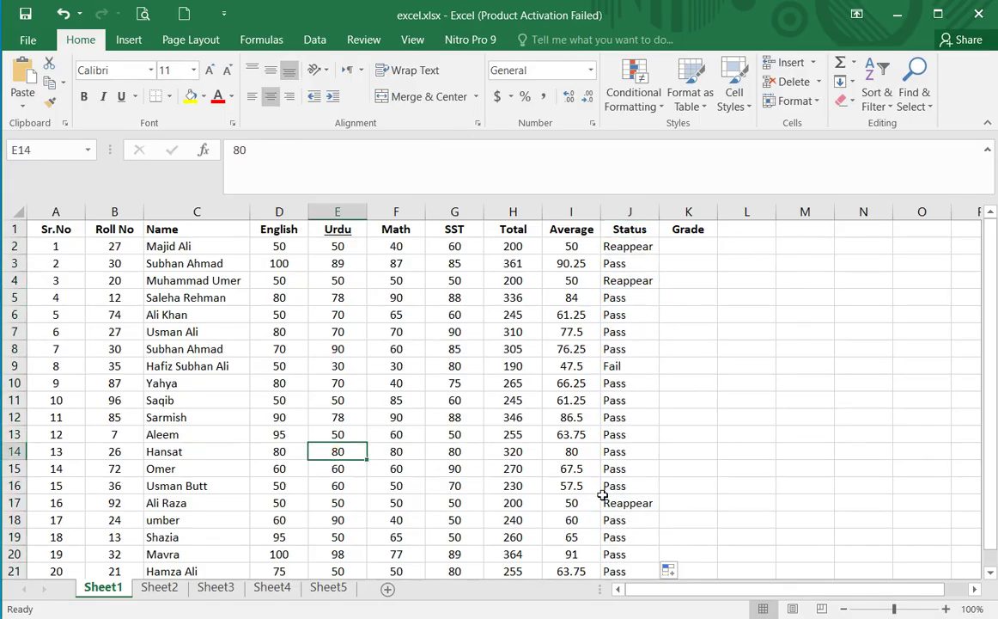
{"action": "key", "text": "Up"}
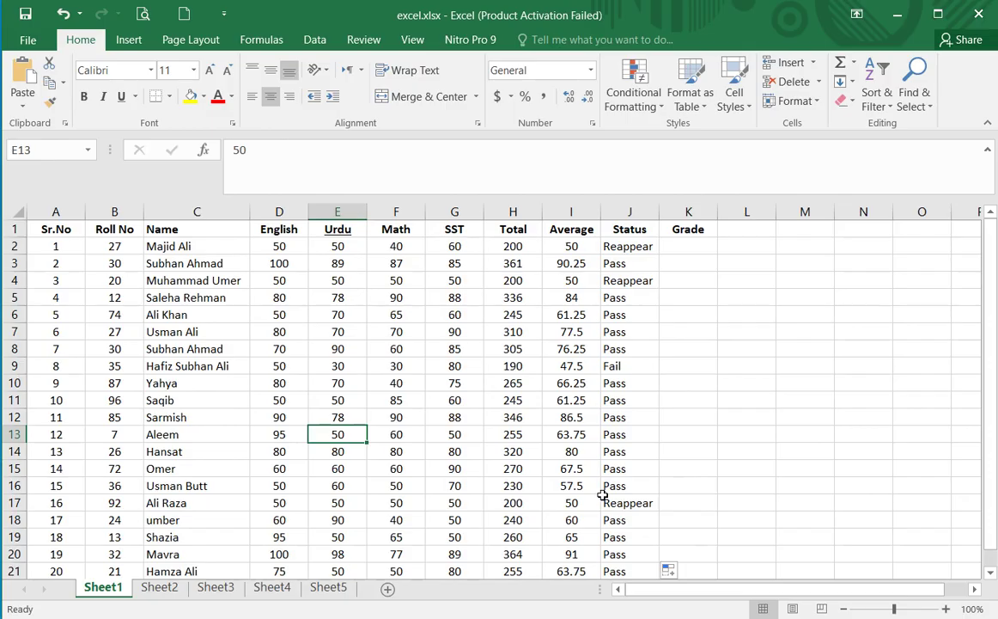
{"action": "key", "text": "Right"}
{"action": "type", "text": "30"}
{"action": "key", "text": "Up"}
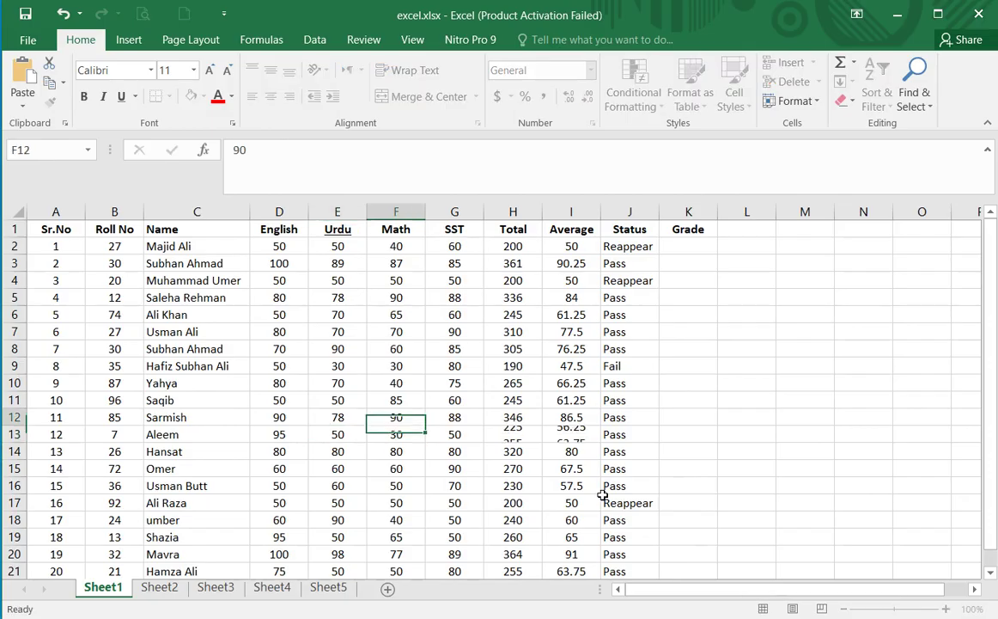
{"action": "key", "text": "Down"}
{"action": "key", "text": "Right"}
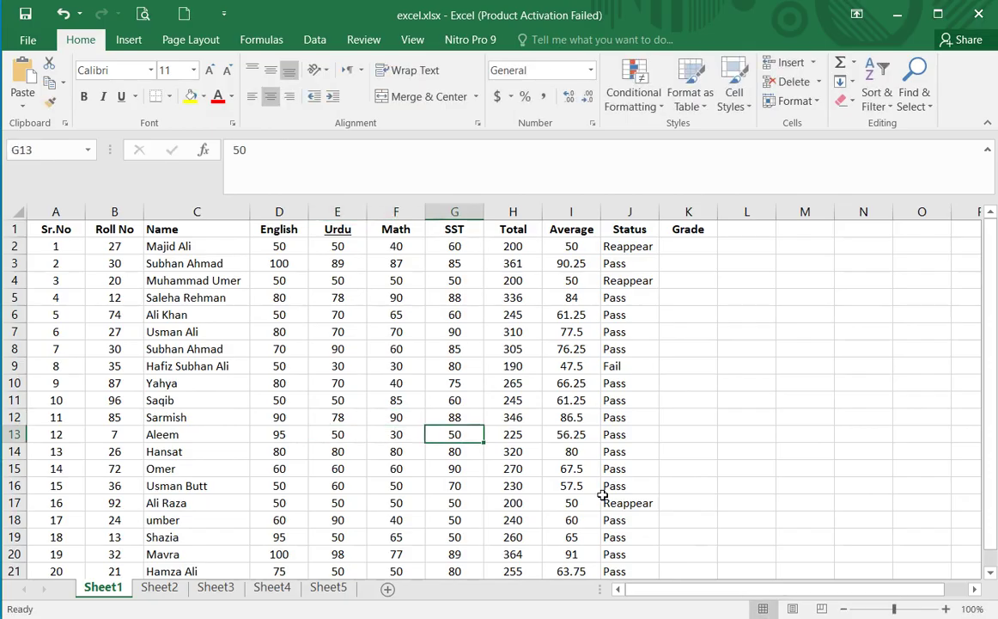
{"action": "key", "text": "Left"}
{"action": "key", "text": "Left"}
{"action": "key", "text": "Left"}
{"action": "type", "text": "30"}
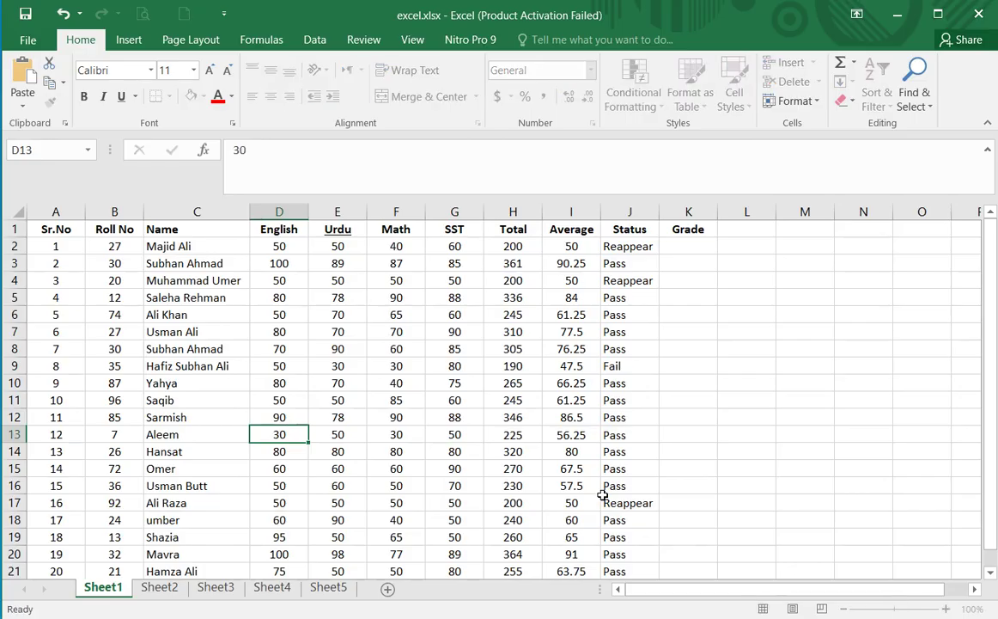
{"action": "key", "text": "Up"}
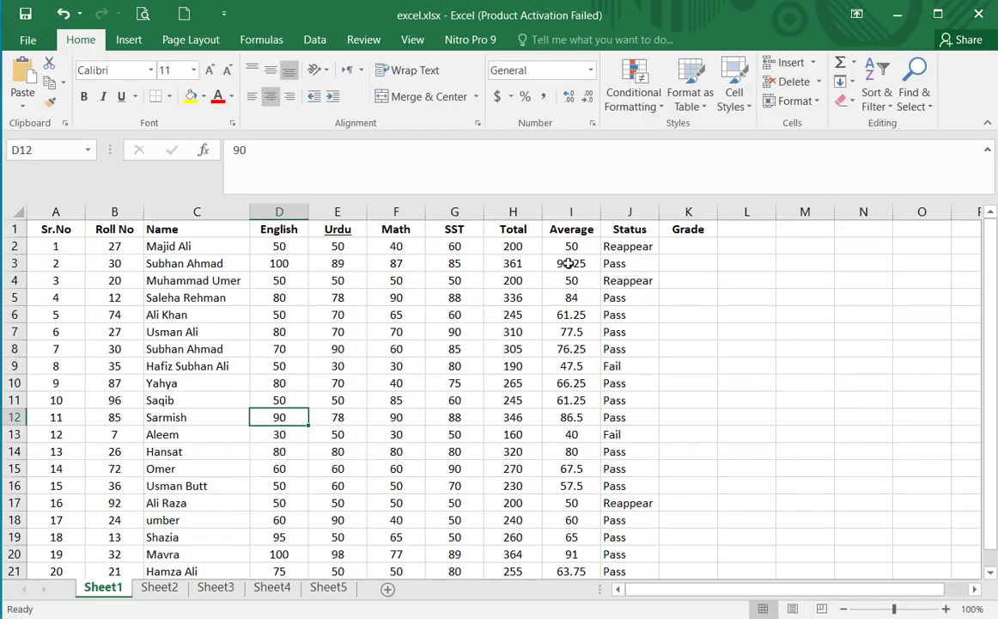
Set row 19's English and Urdu marks (D19, E19) to 50, correcting a typo.
{"action": "left_click", "coordinate": [273, 348]}
{"action": "key", "text": "Down"}
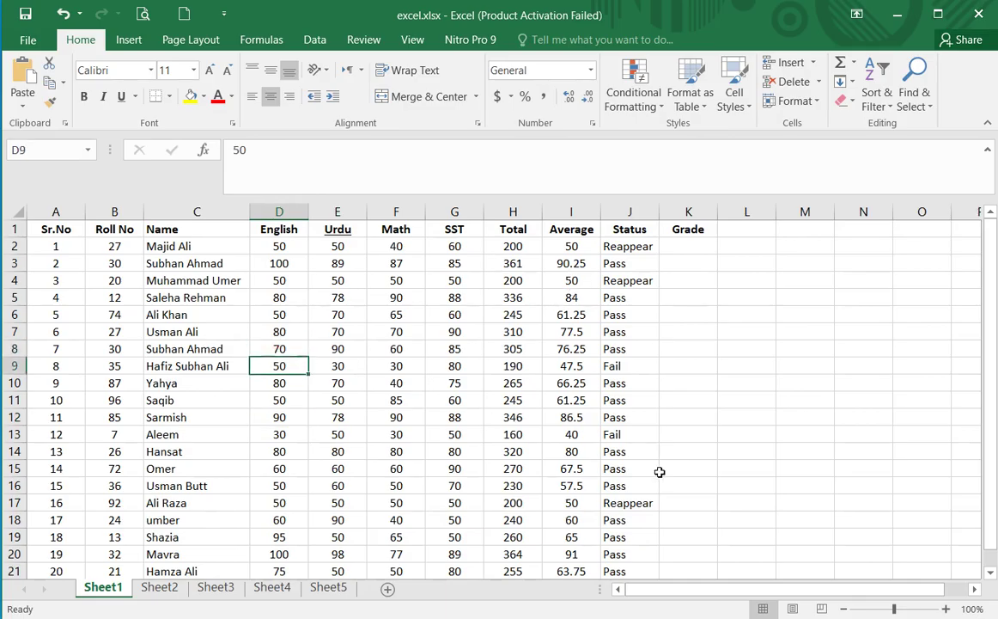
{"action": "key", "text": "Down"}
{"action": "key", "text": "Down"}
{"action": "key", "text": "Down"}
{"action": "key", "text": "Down"}
{"action": "key", "text": "Down"}
{"action": "key", "text": "Down"}
{"action": "key", "text": "Down"}
{"action": "key", "text": "Down"}
{"action": "key", "text": "Down"}
{"action": "key", "text": "Down"}
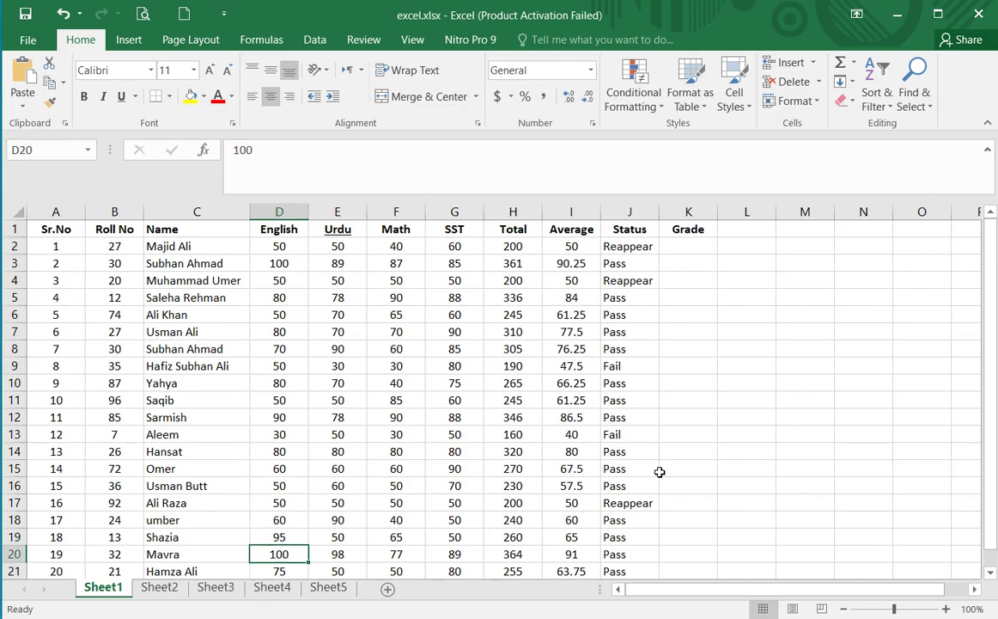
{"action": "key", "text": "Up"}
{"action": "type", "text": "52"}
{"action": "type", "text": "0"}
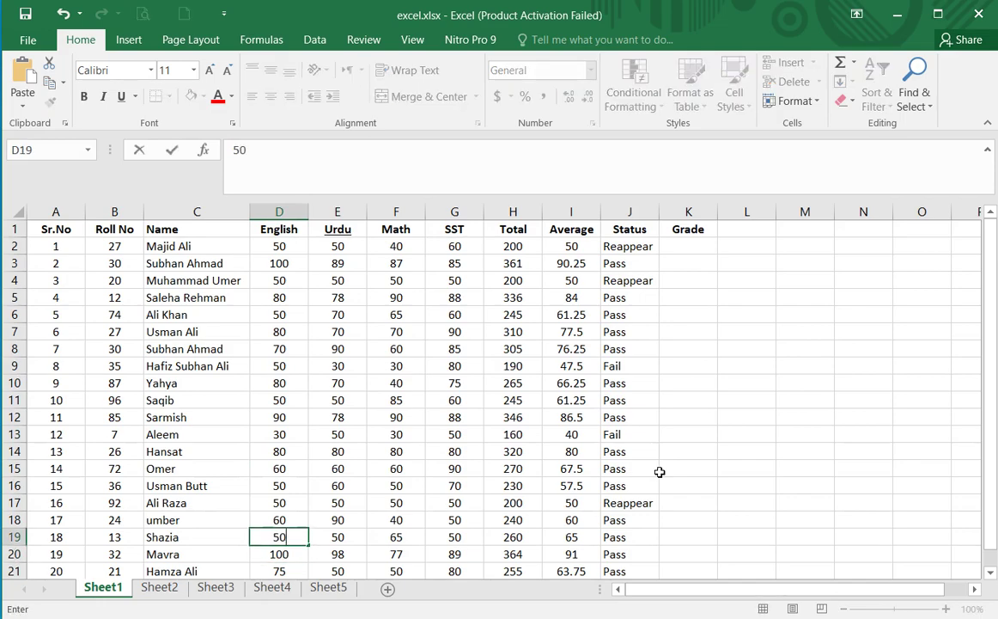
{"action": "key", "text": "Tab"}
{"action": "type", "text": "520=="}
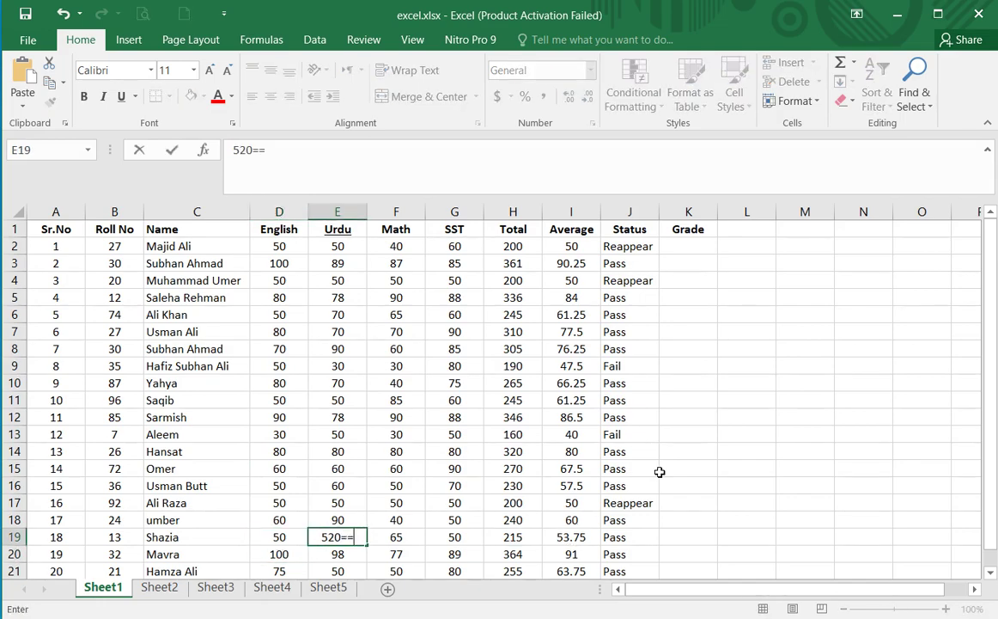
{"action": "key", "text": "BackSpace"}
{"action": "key", "text": "BackSpace"}
{"action": "key", "text": "BackSpace"}
{"action": "key", "text": "BackSpace"}
{"action": "type", "text": "0"}
{"action": "key", "text": "Tab"}
Set row 19's Math to 50 and SST to 49, then check the new Total and Average.
{"action": "type", "text": "50"}
{"action": "key", "text": "Tab"}
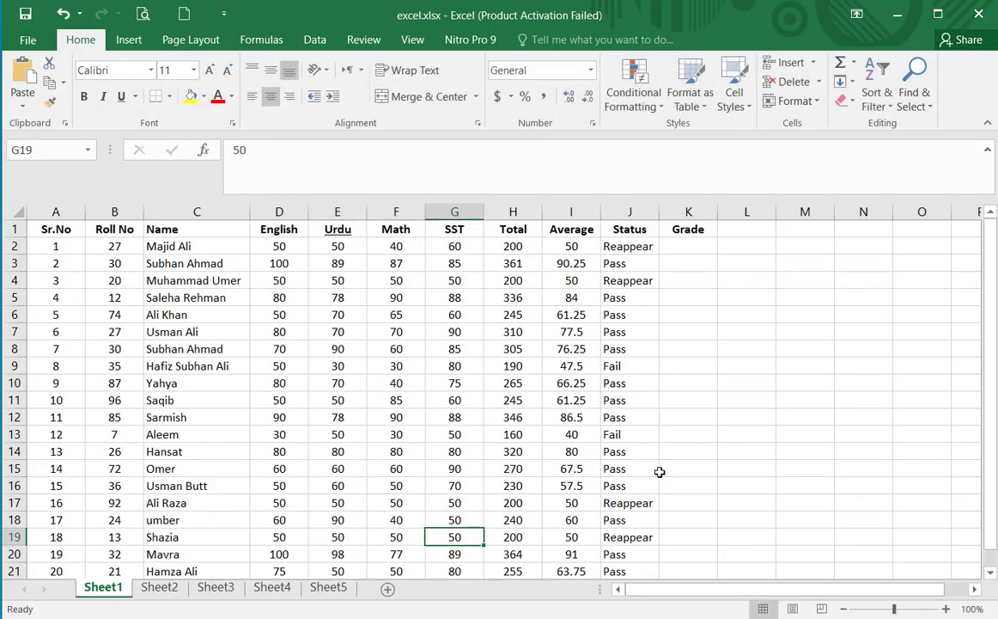
{"action": "type", "text": "49"}
{"action": "key", "text": "Tab"}
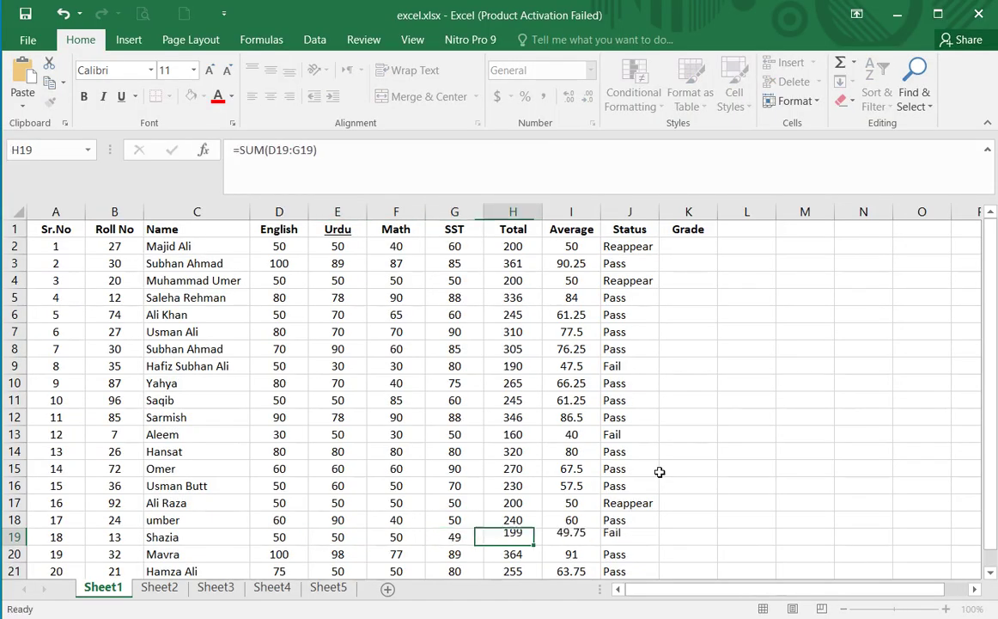
{"action": "key", "text": "Left"}
{"action": "key", "text": "Right"}
{"action": "key", "text": "Right"}
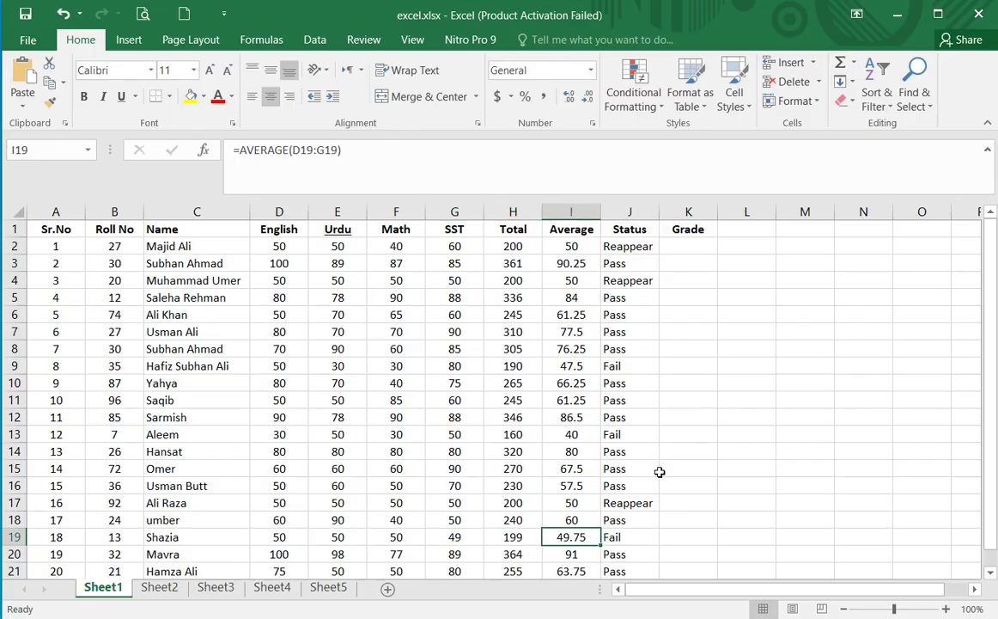
{"action": "key", "text": "Right"}
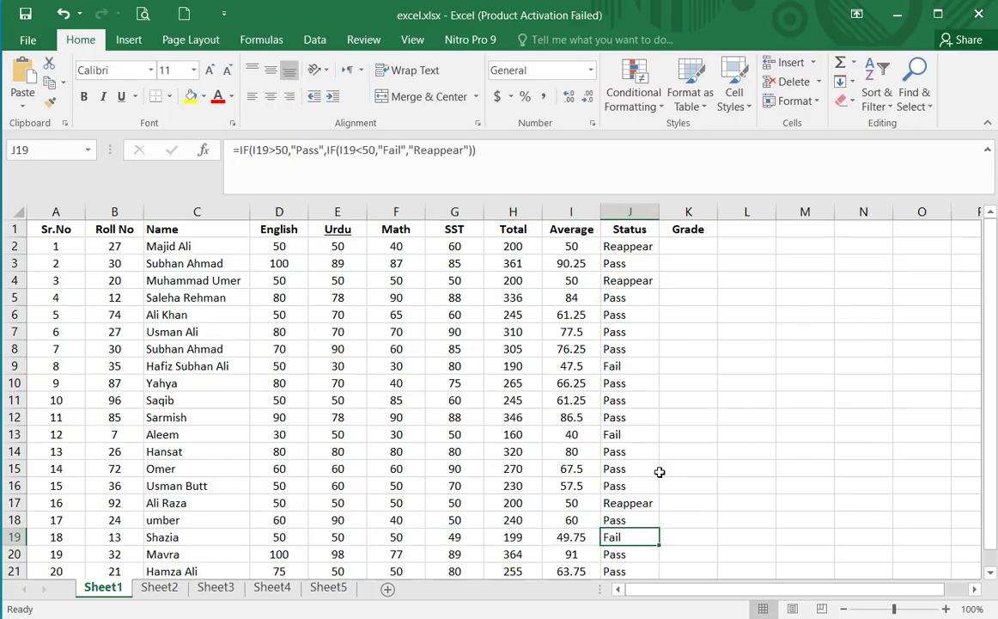
In the Notepad notes, make the A, B and C thresholds inclusive: 80=, 70=, 60=.
{"action": "left_click", "coordinate": [693, 245]}
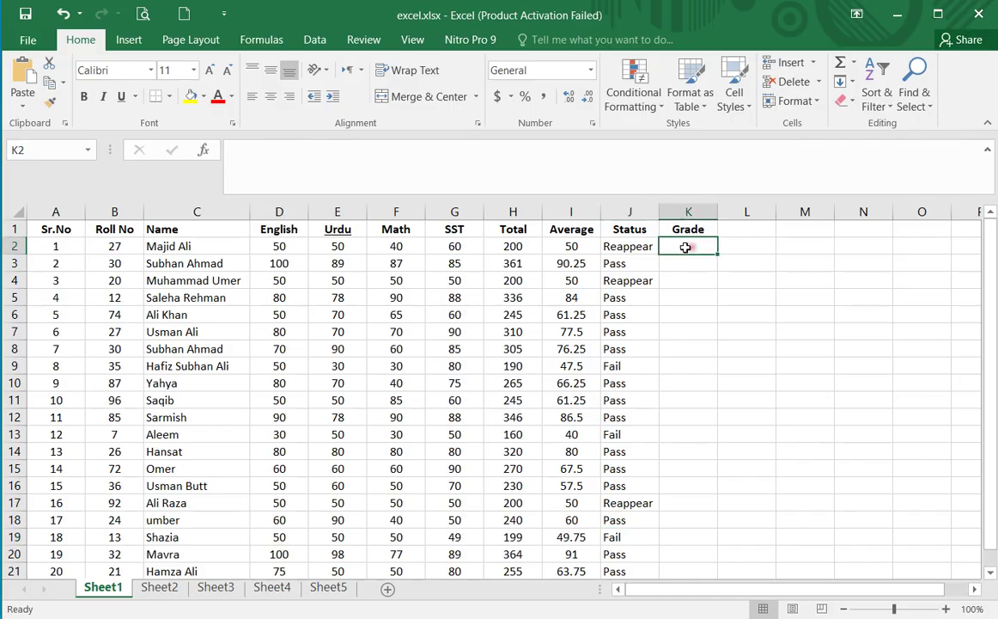
{"action": "key", "text": "alt+Tab"}
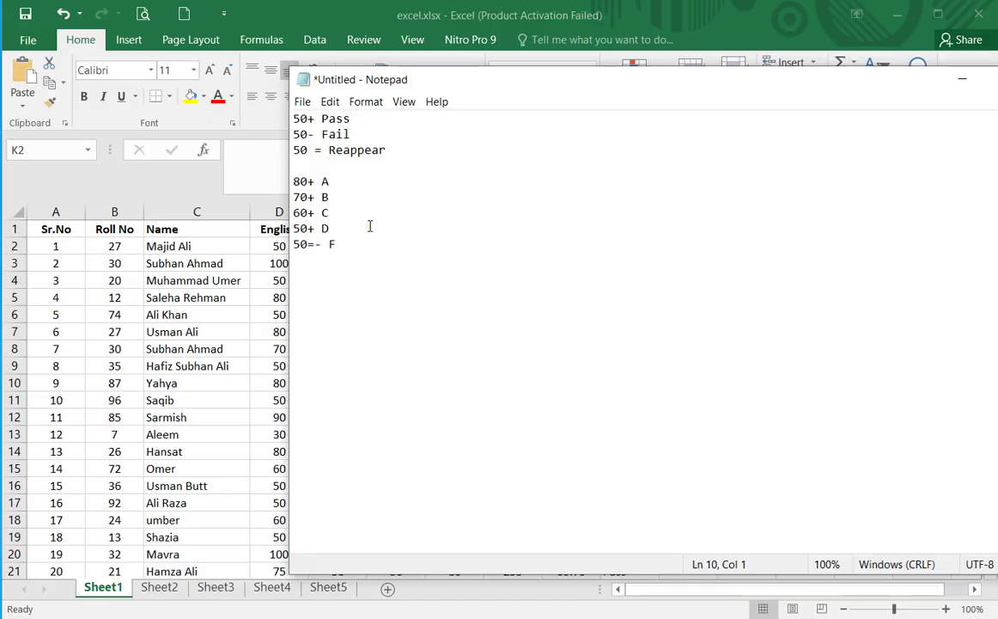
{"action": "double_click", "coordinate": [298, 182]}
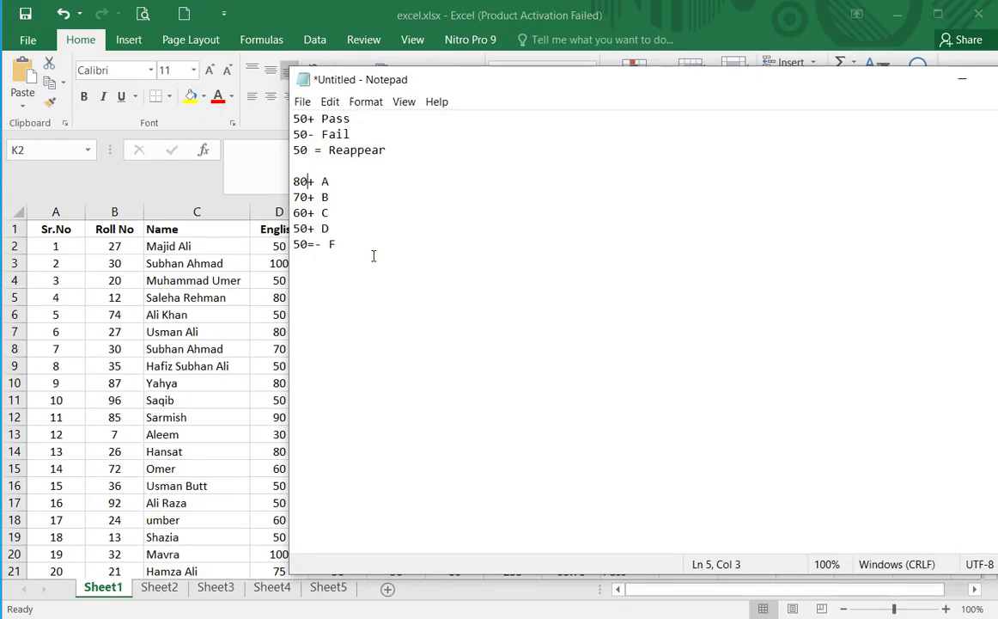
{"action": "type", "text": "="}
{"action": "key", "text": "Down"}
{"action": "key", "text": "Left"}
{"action": "type", "text": "="}
{"action": "key", "text": "Down"}
{"action": "key", "text": "Left"}
{"action": "type", "text": "="}
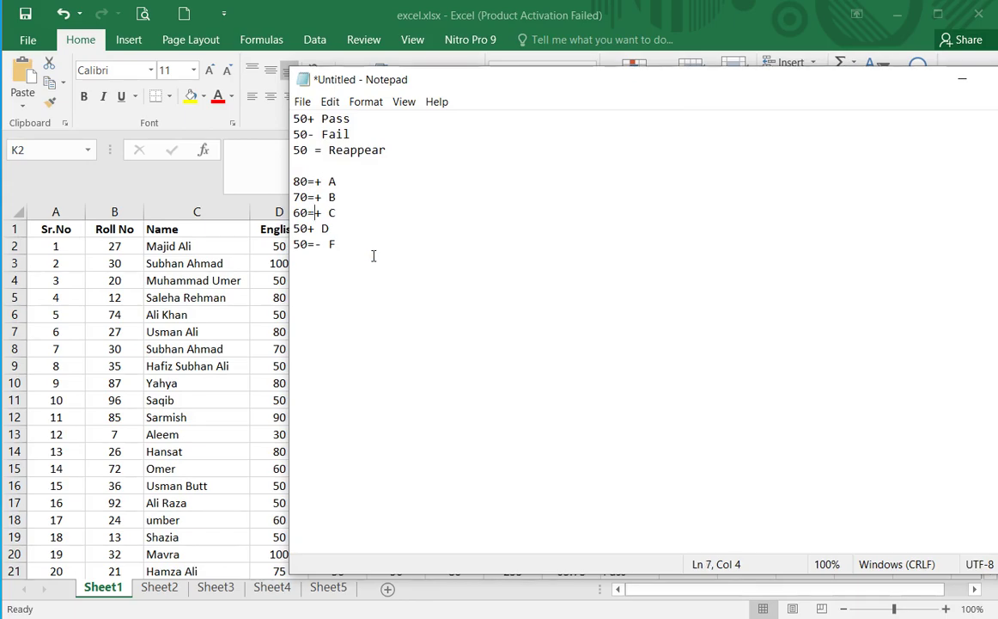
Review the D and F threshold lines, then start and cancel an =IF( formula in K2.
{"action": "key", "text": "Down"}
{"action": "key", "text": "Left"}
{"action": "key", "text": "Down"}
{"action": "key", "text": "Right"}
{"action": "key", "text": "Right"}
{"action": "key", "text": "Up"}
{"action": "key", "text": "Left"}
{"action": "key", "text": "Left"}
{"action": "left_click", "coordinate": [739, 11]}
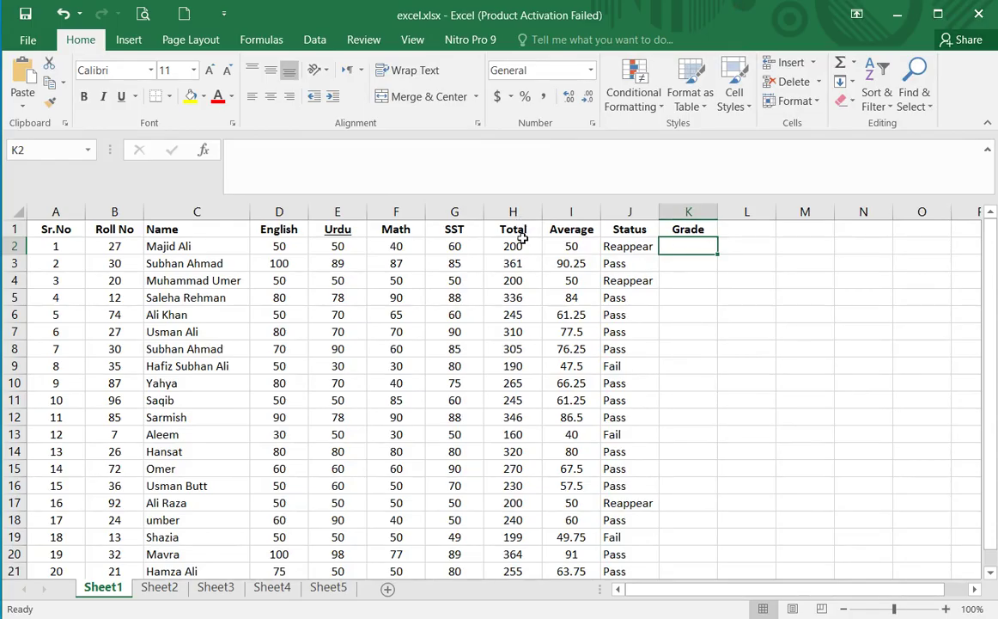
{"action": "type", "text": "=IF("}
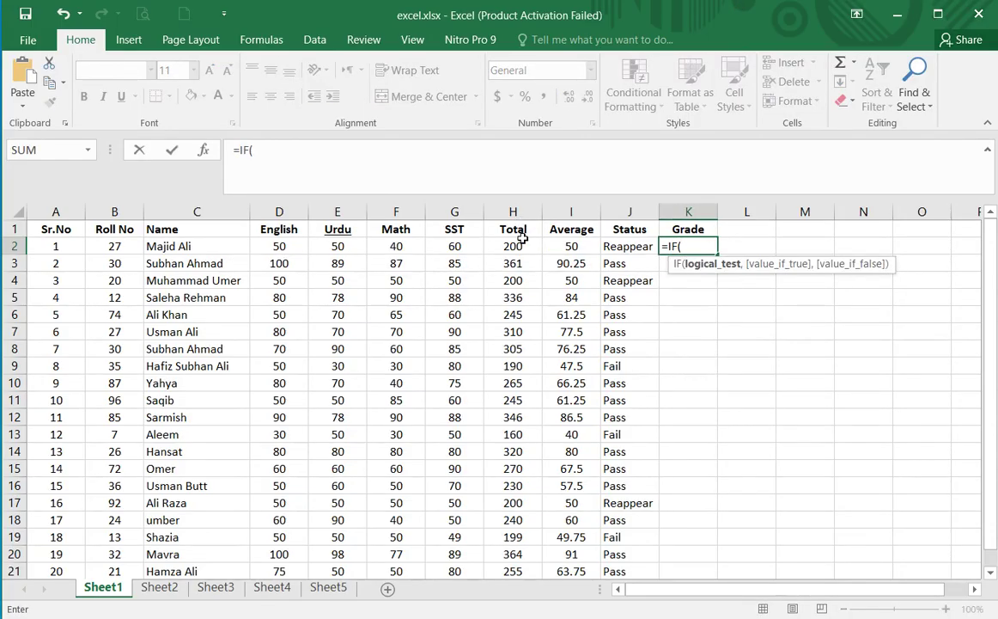
{"action": "key", "text": "Escape"}
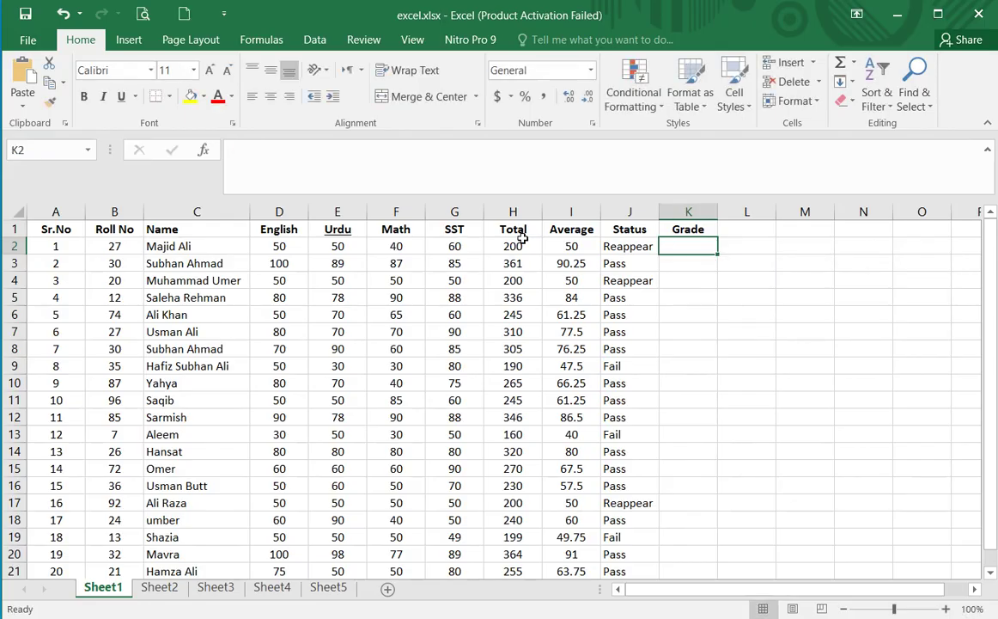
{"action": "key", "text": "alt+Tab"}
Add the line '5 Results Need 4 IF' below the grade lines and return to Excel.
{"action": "key", "text": "Up"}
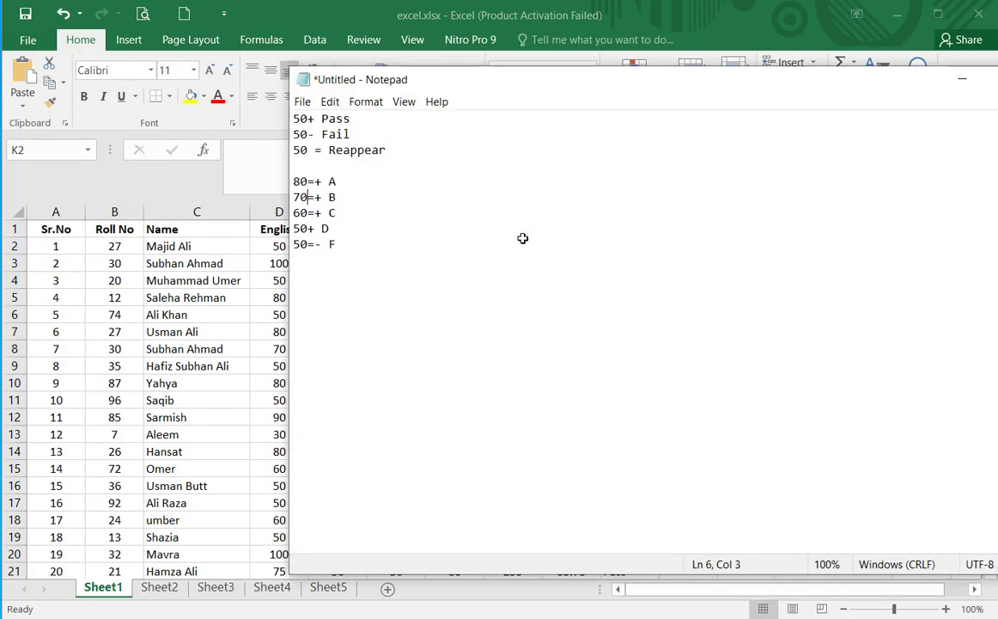
{"action": "key", "text": "Up"}
{"action": "key", "text": "Right"}
{"action": "key", "text": "Right"}
{"action": "key", "text": "Right"}
{"action": "key", "text": "Down"}
{"action": "key", "text": "Down"}
{"action": "key", "text": "Down"}
{"action": "key", "text": "Down"}
{"action": "key", "text": "Return"}
{"action": "key", "text": "Return"}
{"action": "type", "text": "5 Results "}
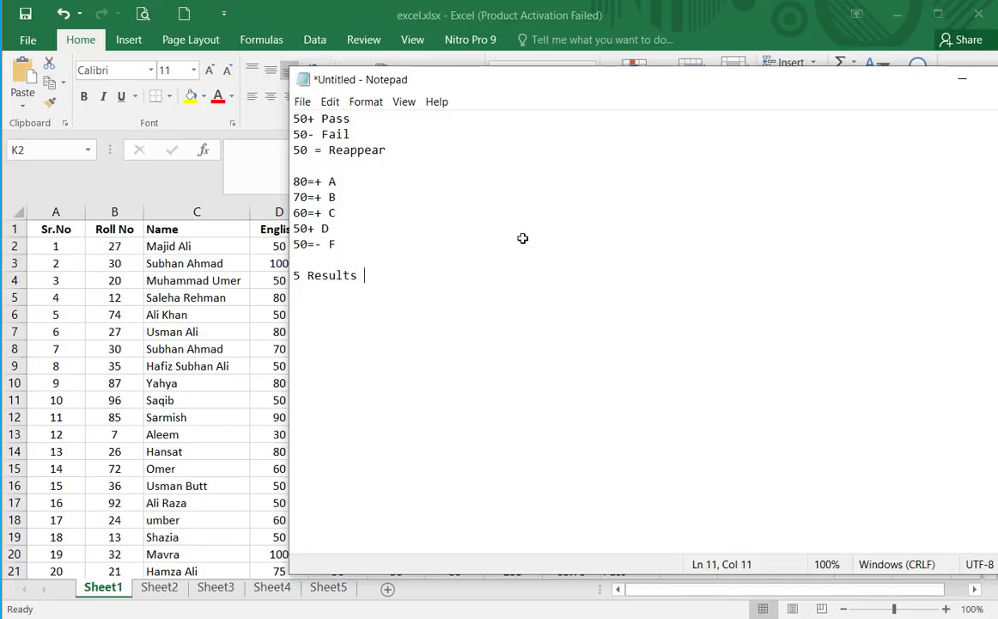
{"action": "type", "text": "Need "}
{"action": "type", "text": "4 IF"}
{"action": "key", "text": "alt+Tab"}
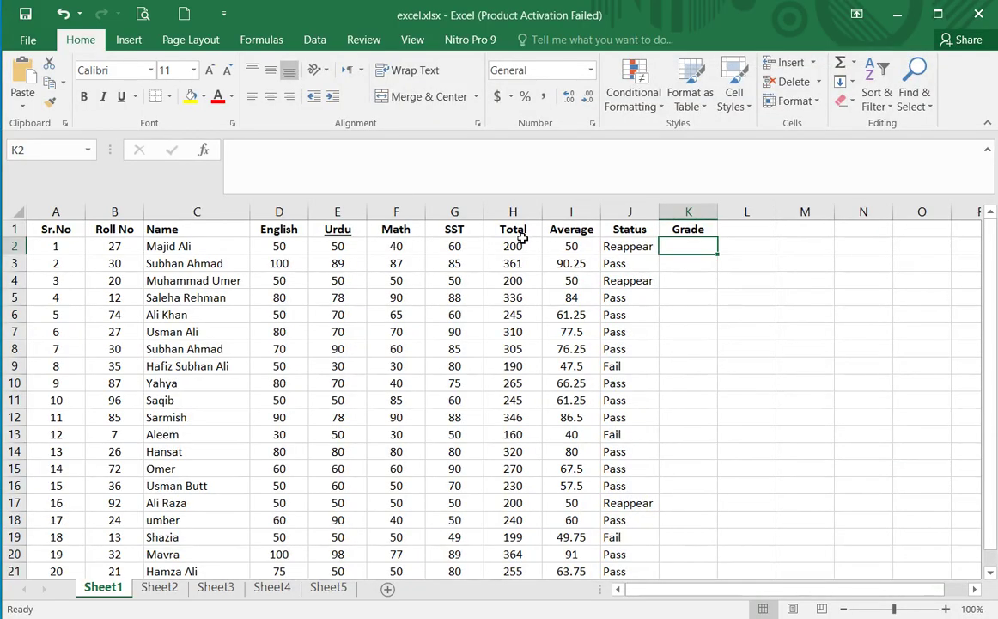
Begin K2's nested IF: "A" when I2>=80, then "B" when I2>=70.
{"action": "type", "text": "=IF("}
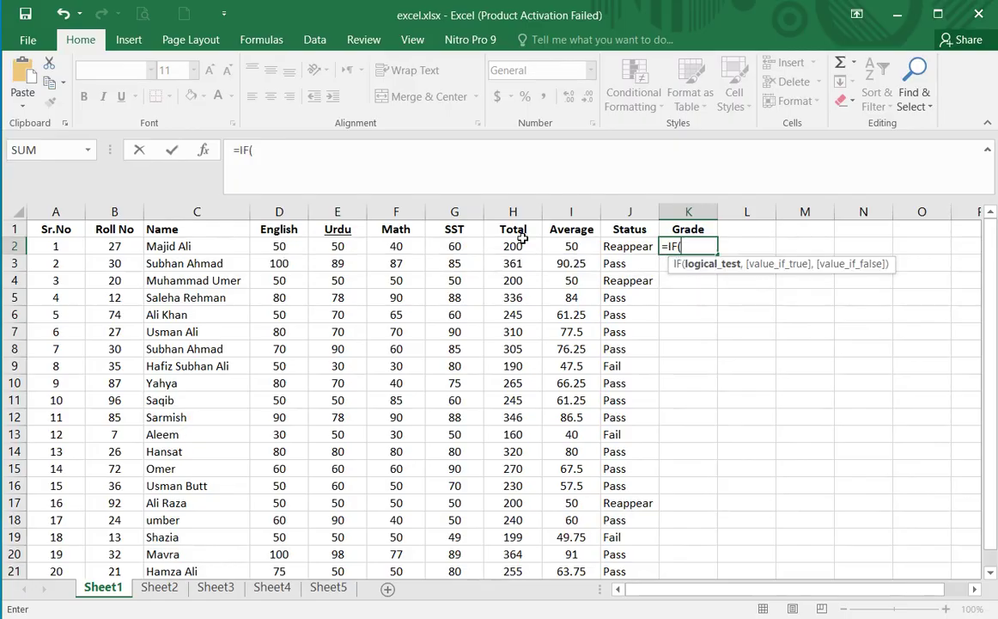
{"action": "key", "text": "Left"}
{"action": "key", "text": "Left"}
{"action": "type", "text": ">"}
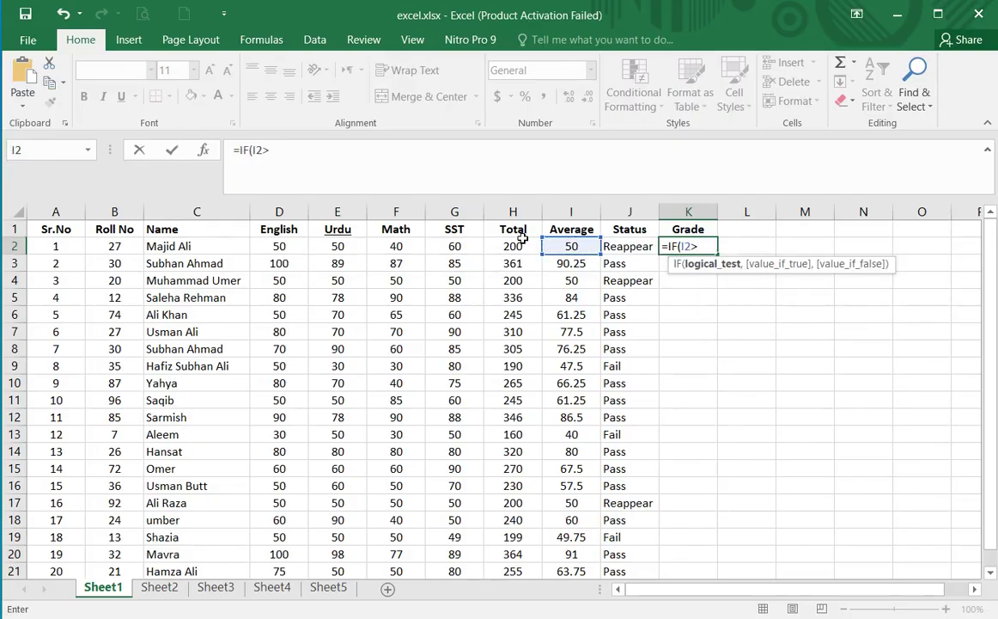
{"action": "type", "text": "="}
{"action": "type", "text": "80,"}
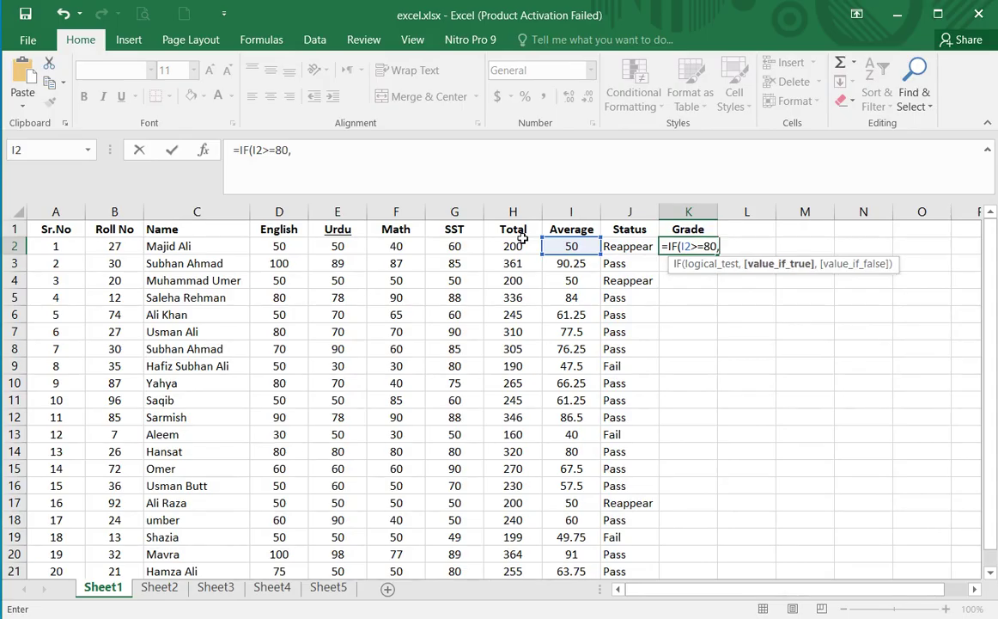
{"action": "type", "text": "\"A\","}
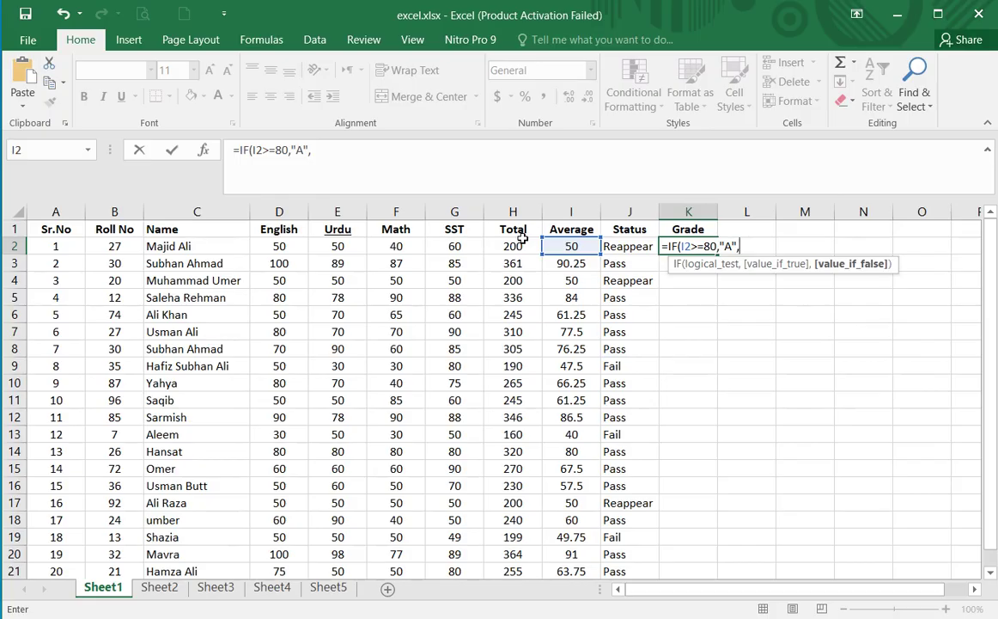
{"action": "key", "text": "alt+Tab"}
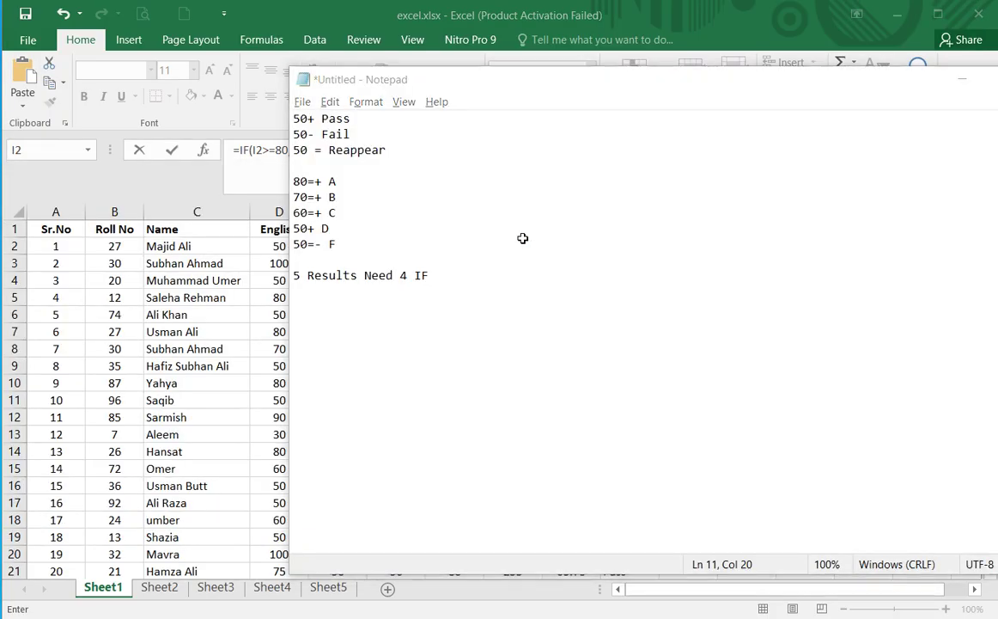
{"action": "key", "text": "alt+Tab"}
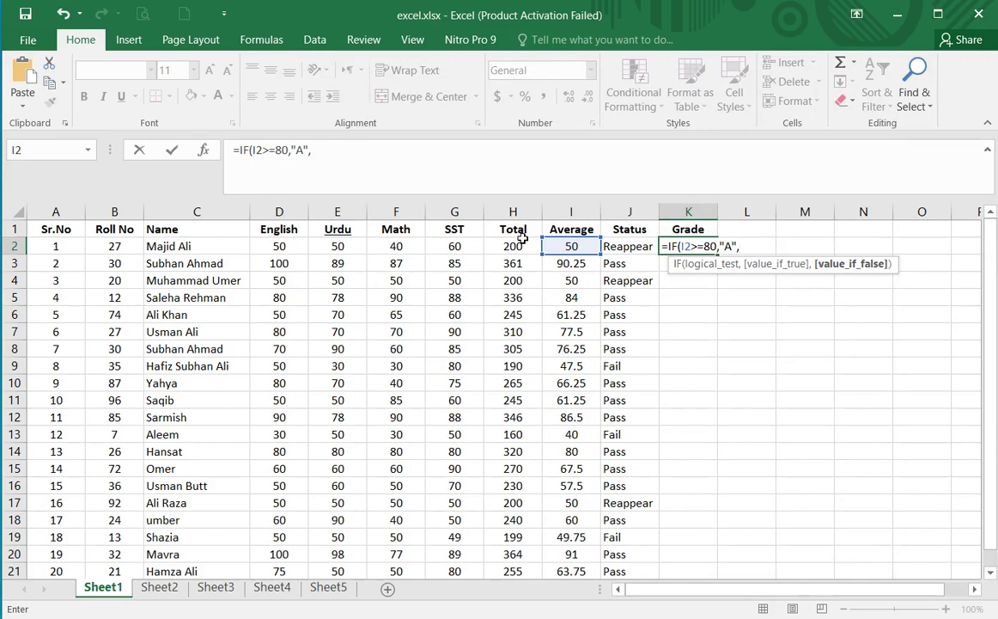
{"action": "type", "text": "if"}
{"action": "key", "text": "Tab"}
{"action": "key", "text": "Left"}
{"action": "key", "text": "Left"}
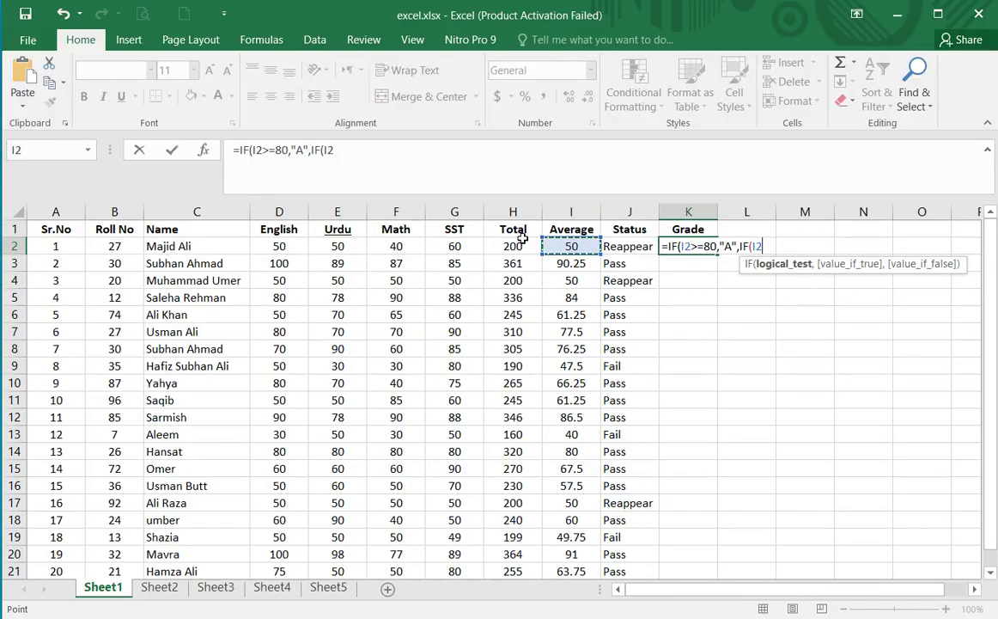
{"action": "type", "text": ">=70"}
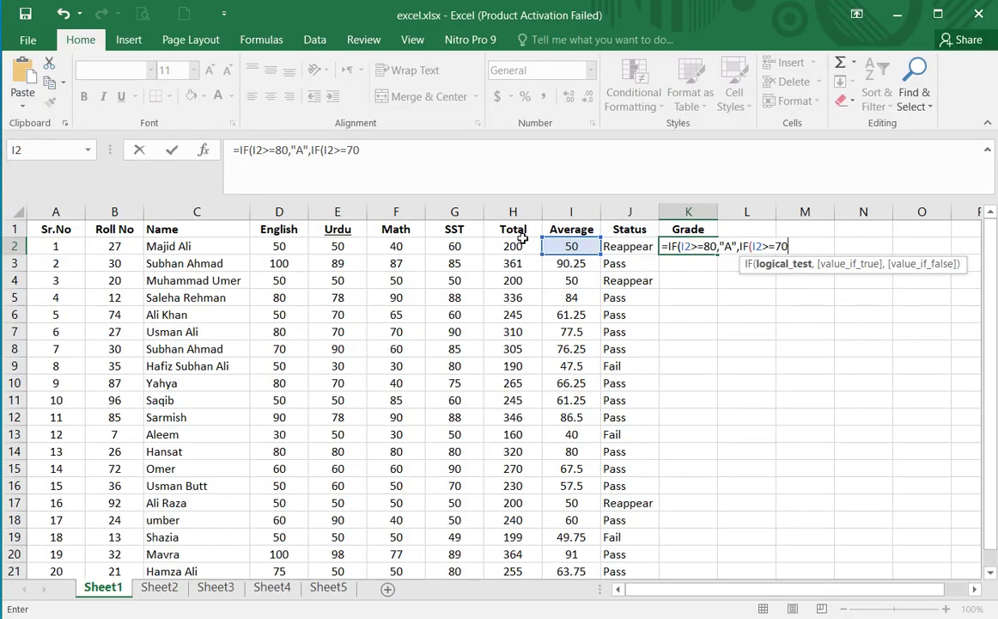
{"action": "type", "text": ","}
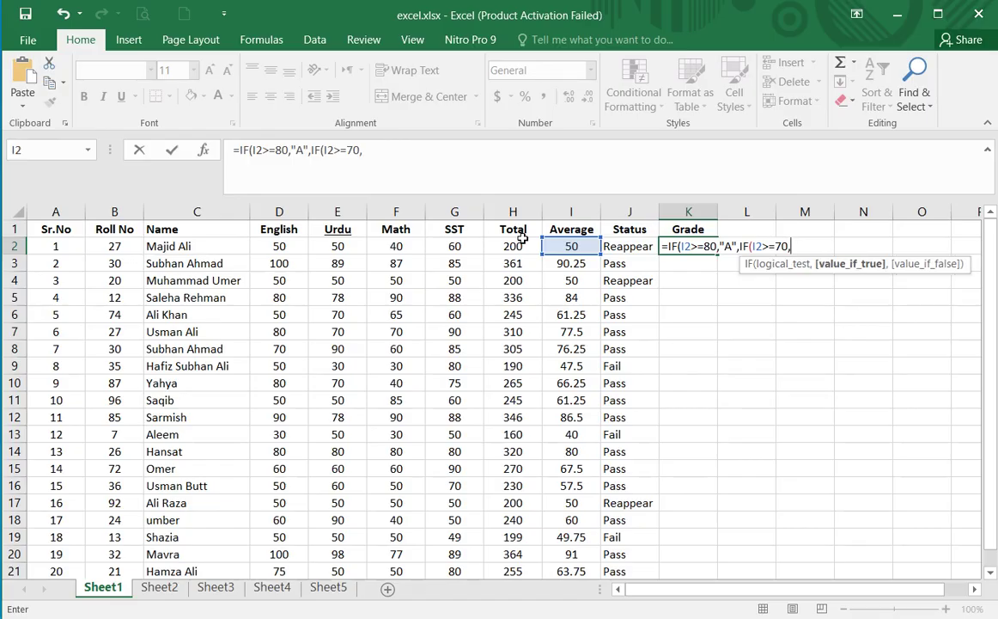
{"action": "type", "text": "\"B\""}
Finish the formula with "C" at I2>=60, "D" above 50, else "F", and commit it.
{"action": "type", "text": ","}
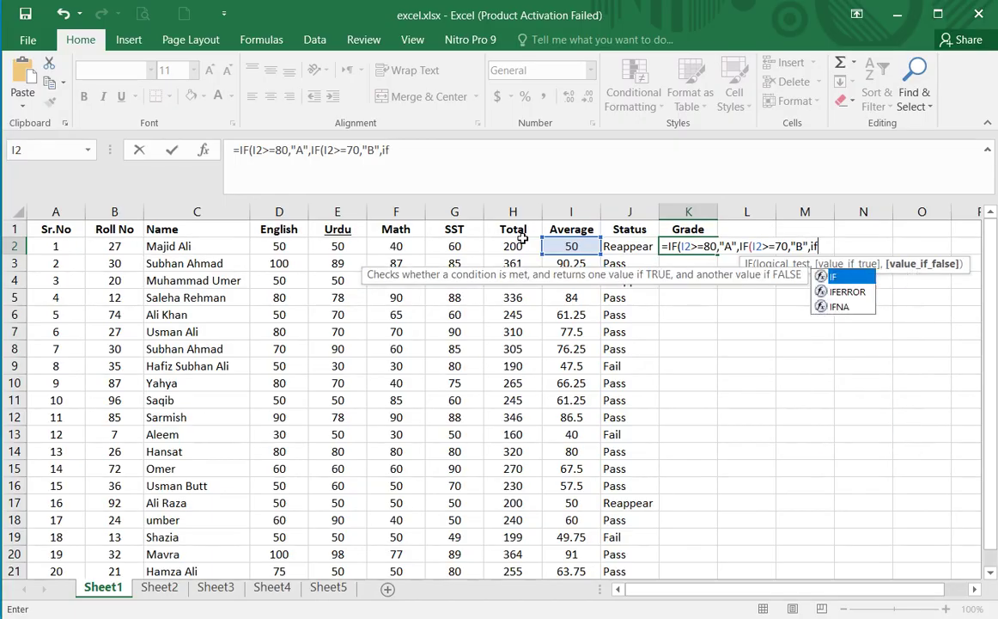
{"action": "type", "text": "IF("}
{"action": "left_click", "coordinate": [523, 241]}
{"action": "key", "text": "Right"}
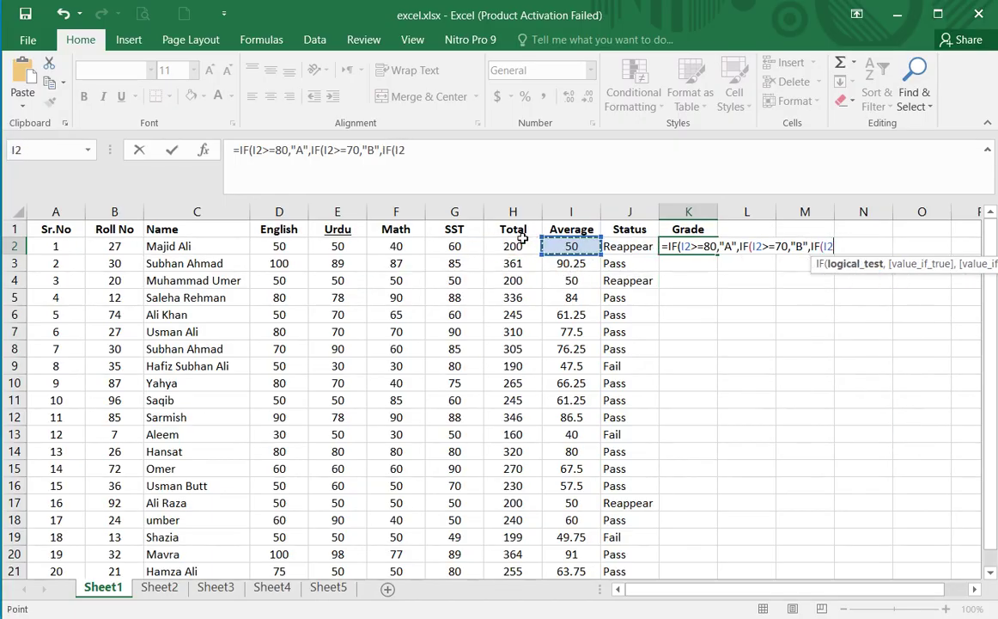
{"action": "type", "text": ">=60"}
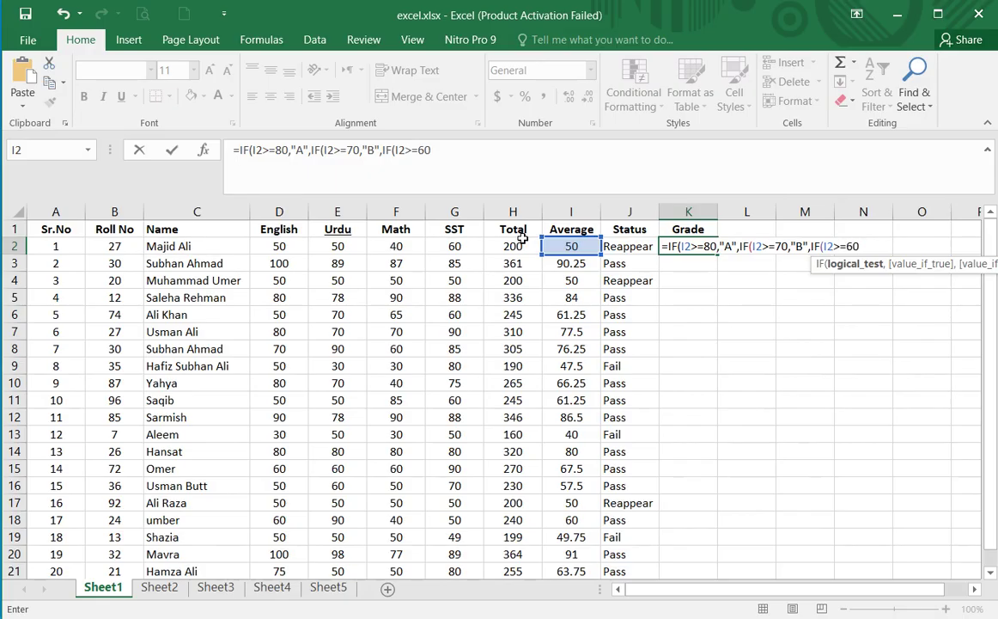
{"action": "type", "text": ",\"C"}
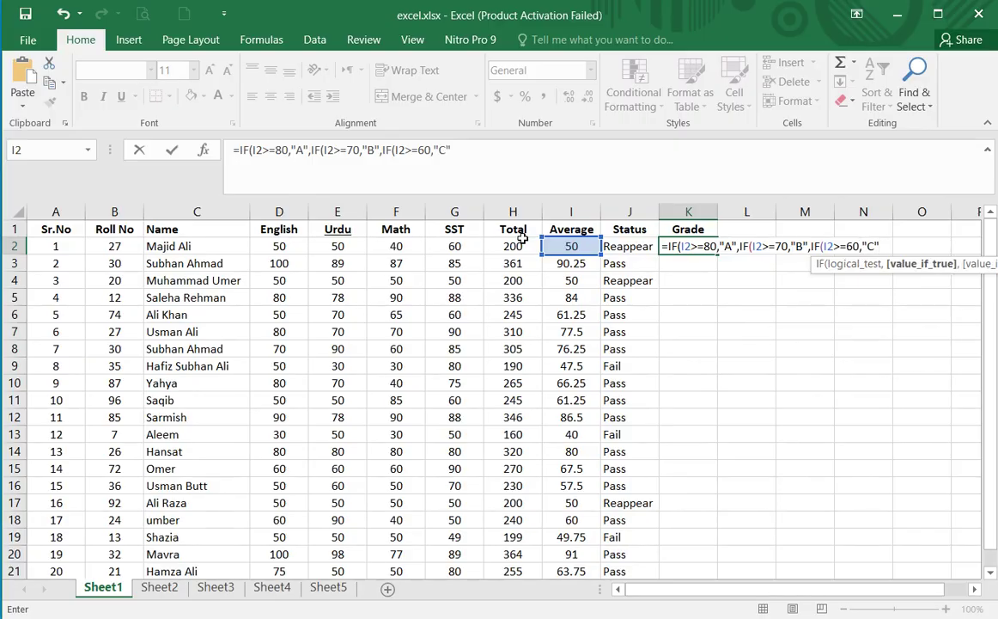
{"action": "type", "text": ",if"}
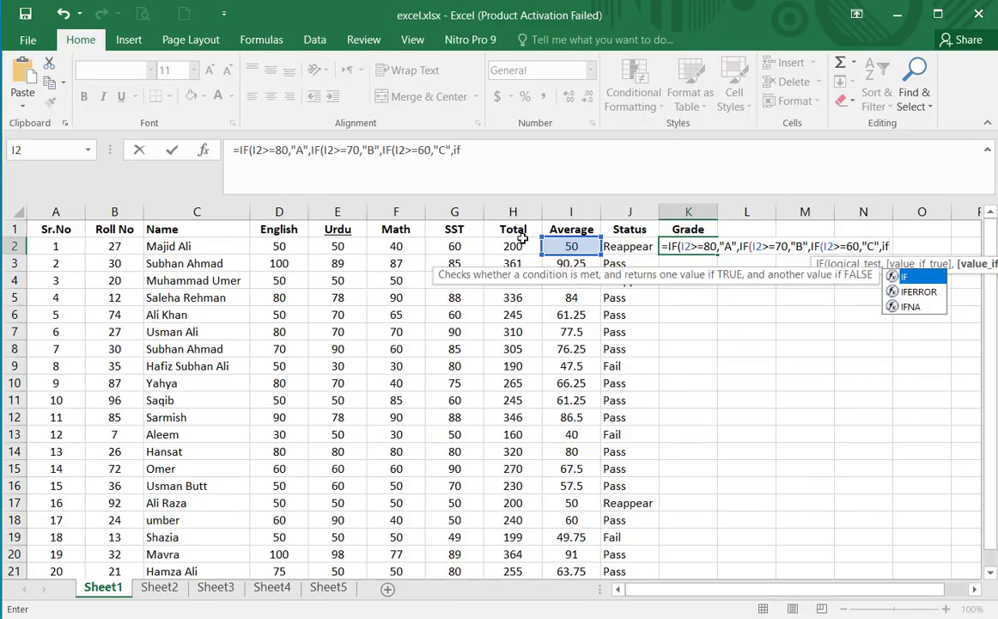
{"action": "key", "text": "Tab"}
{"action": "key", "text": "Left"}
{"action": "key", "text": "Left"}
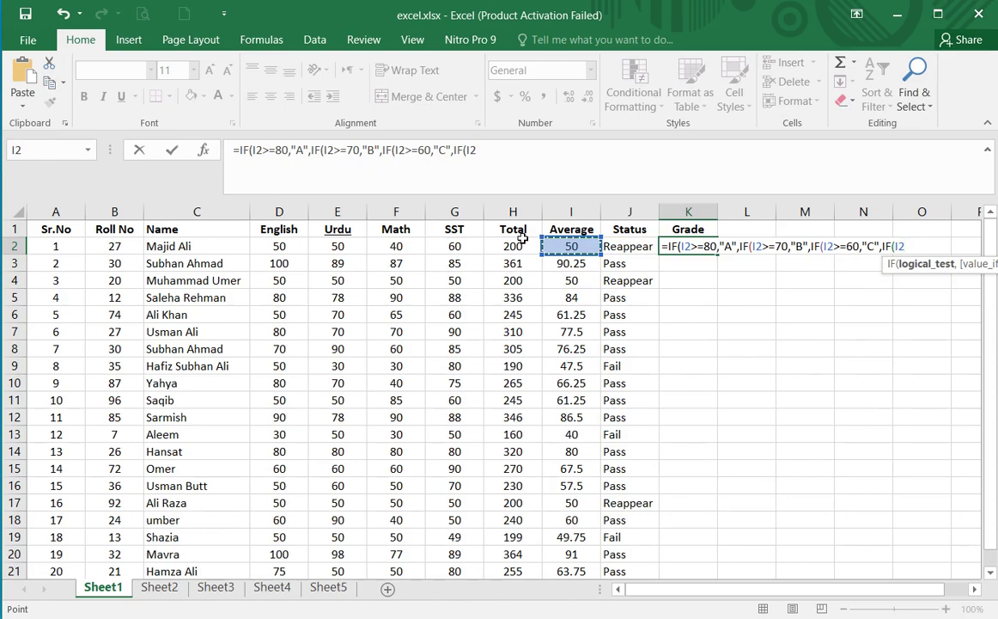
{"action": "type", "text": ">50"}
{"action": "type", "text": ","}
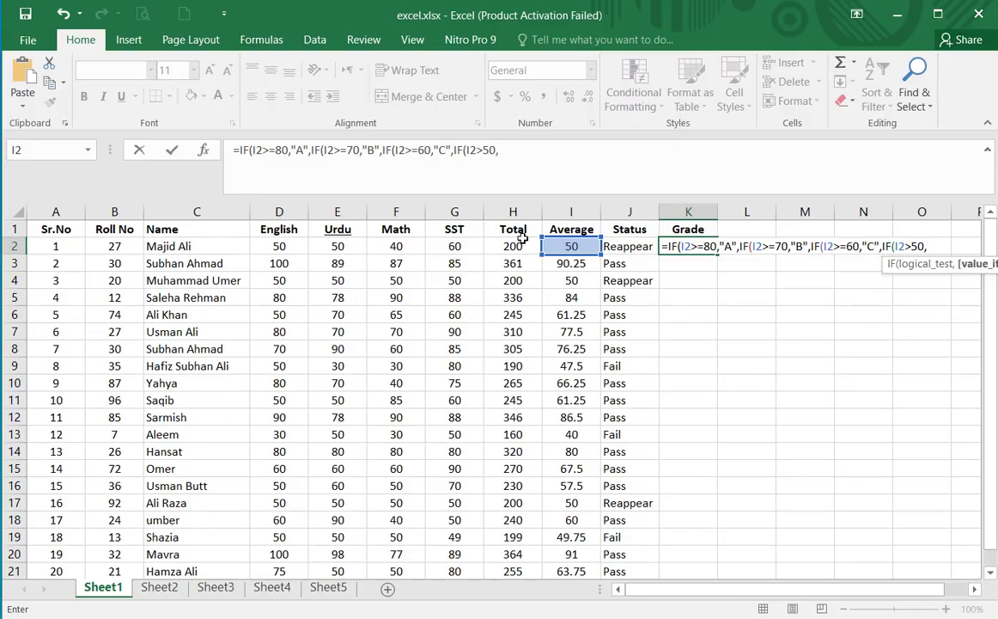
{"action": "type", "text": "\"D\",\"F\""}
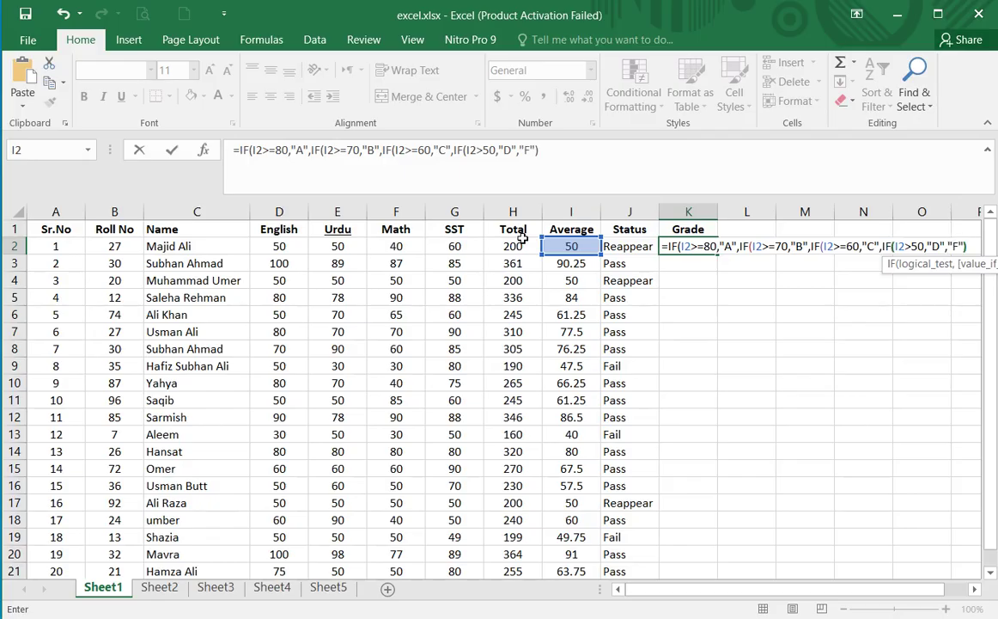
{"action": "type", "text": ")))"}
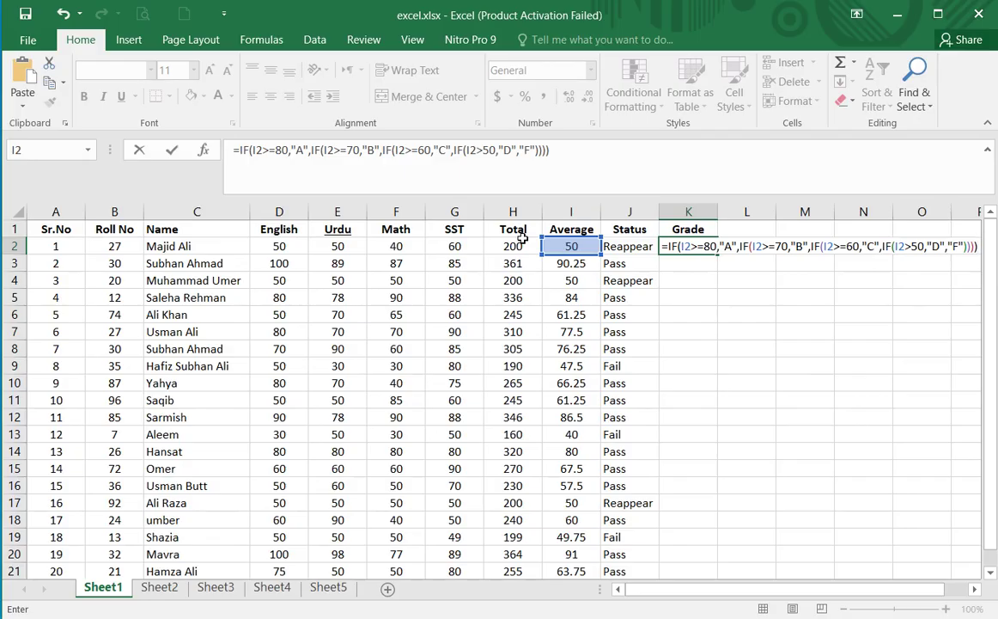
{"action": "key", "text": "Tab"}
Copy K2's grade formula down to row 21 and compare rows' Status and Grade values.
{"action": "left_click", "coordinate": [698, 249]}
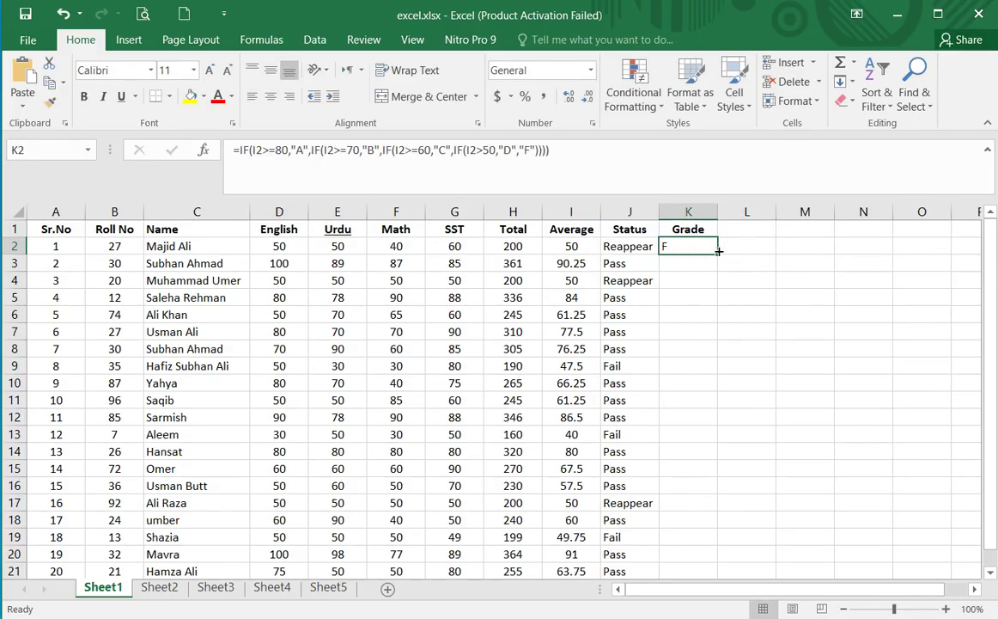
{"action": "double_click", "coordinate": [719, 251]}
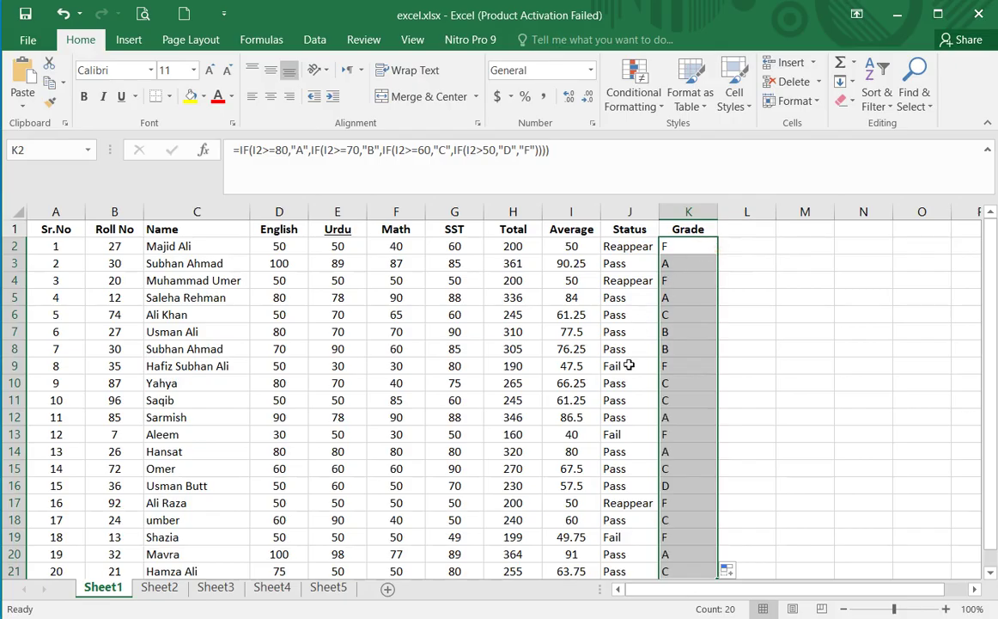
{"action": "left_click_drag", "start_coordinate": [629, 365], "coordinate": [692, 369]}
{"action": "left_click_drag", "start_coordinate": [633, 281], "coordinate": [671, 281]}
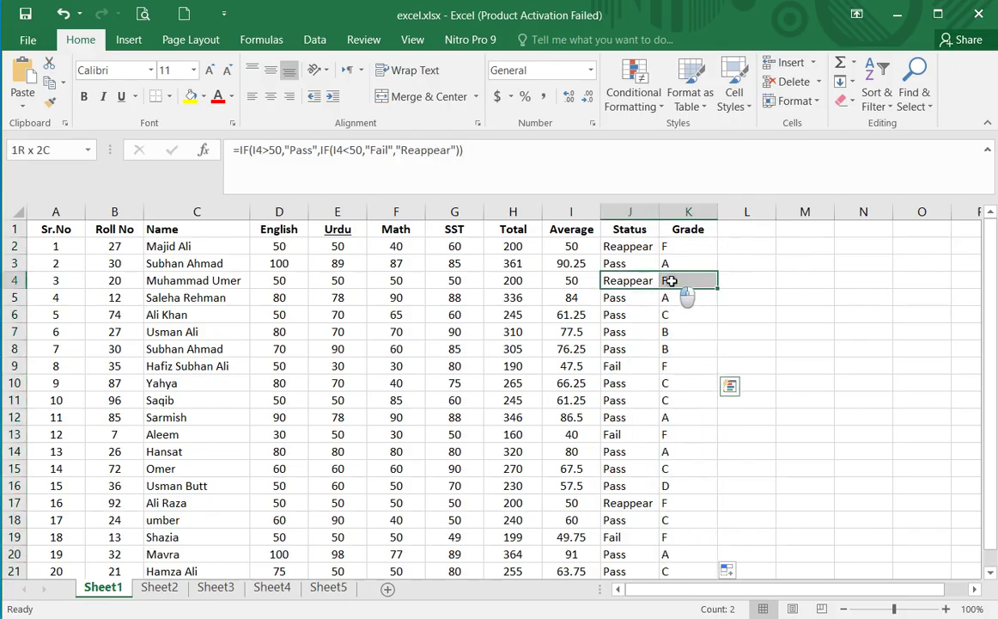
Highlight the F rule line in the notes, then re-check K2's IF formula and its referenced cells.
{"action": "key", "text": "alt+Tab"}
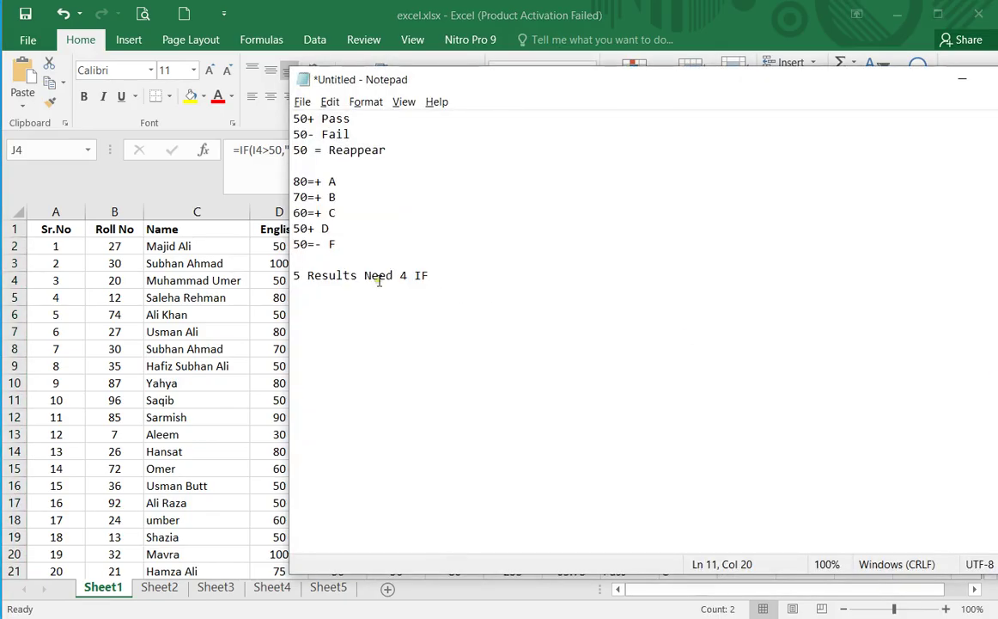
{"action": "left_click_drag", "start_coordinate": [348, 246], "coordinate": [292, 246]}
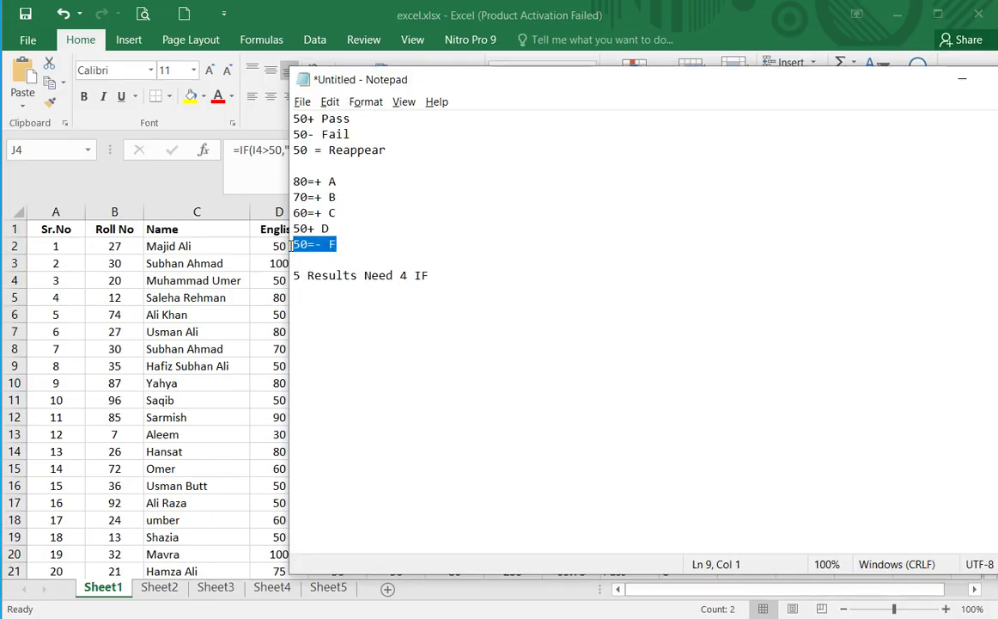
{"action": "key", "text": "alt+Tab"}
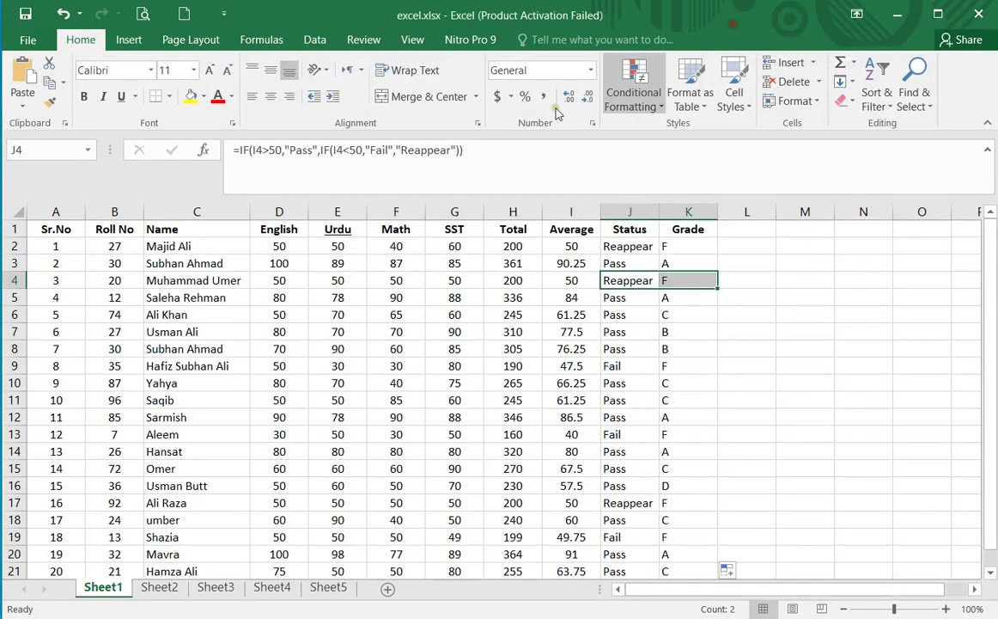
{"action": "left_click", "coordinate": [693, 250]}
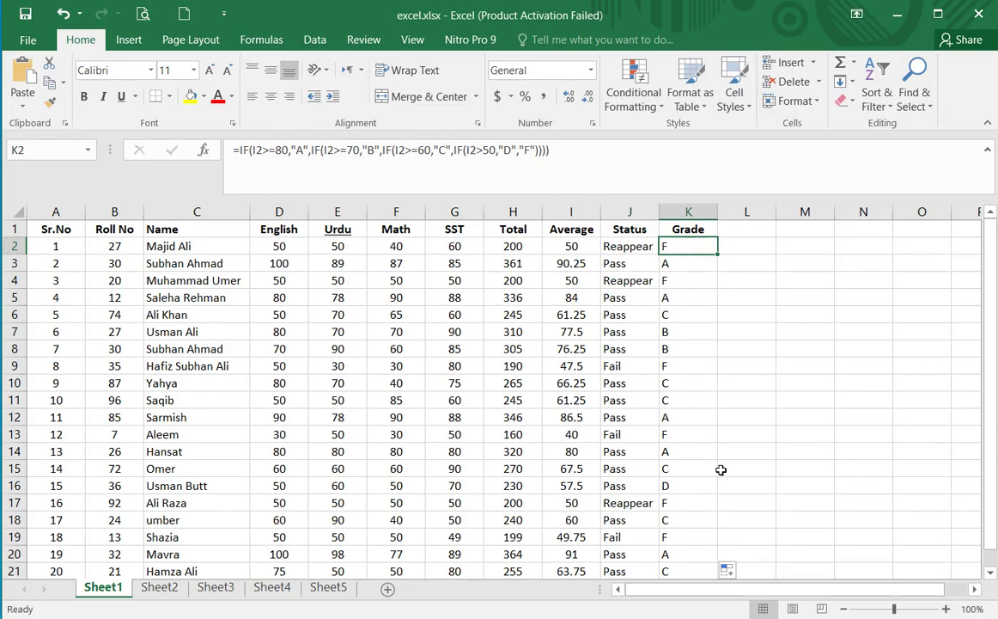
{"action": "scroll", "coordinate": [701, 352], "scroll_direction": "down", "scroll_amount": 2}
{"action": "scroll", "coordinate": [701, 352], "scroll_direction": "up", "scroll_amount": 2}
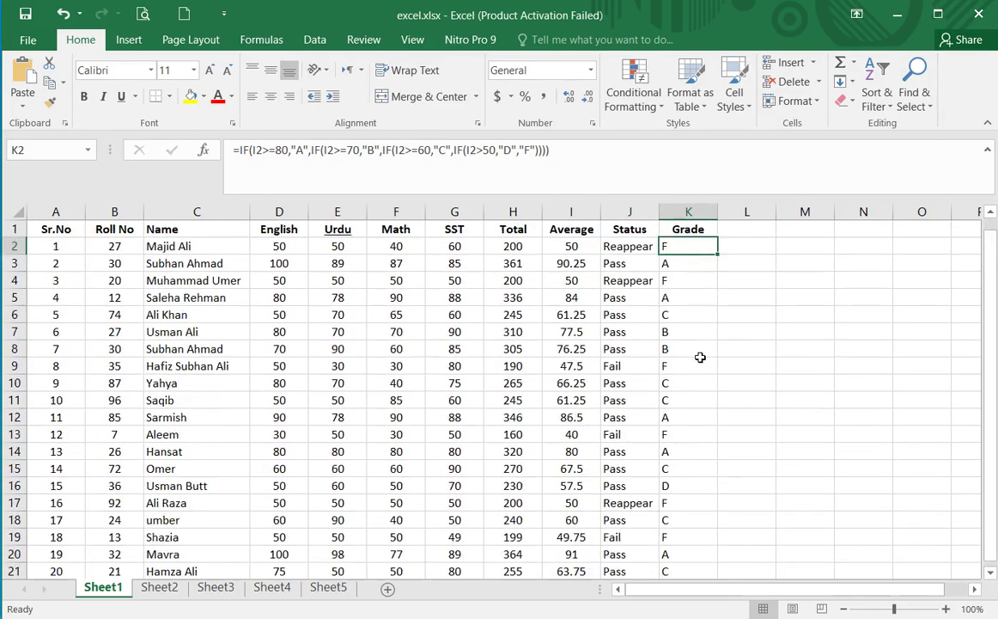
{"action": "left_click_drag", "start_coordinate": [574, 167], "coordinate": [225, 151]}
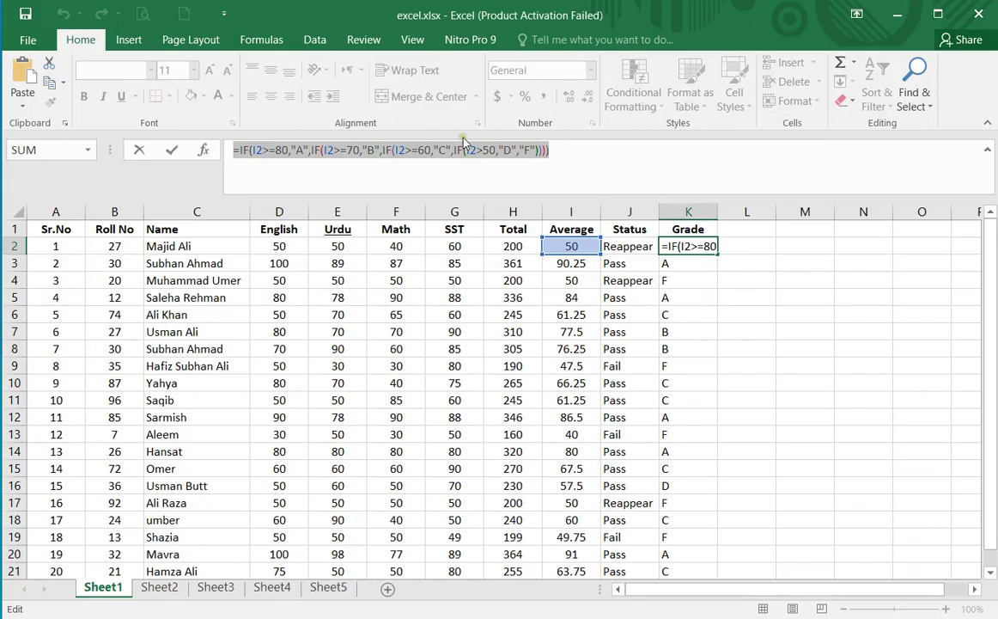
{"action": "key", "text": "Escape"}
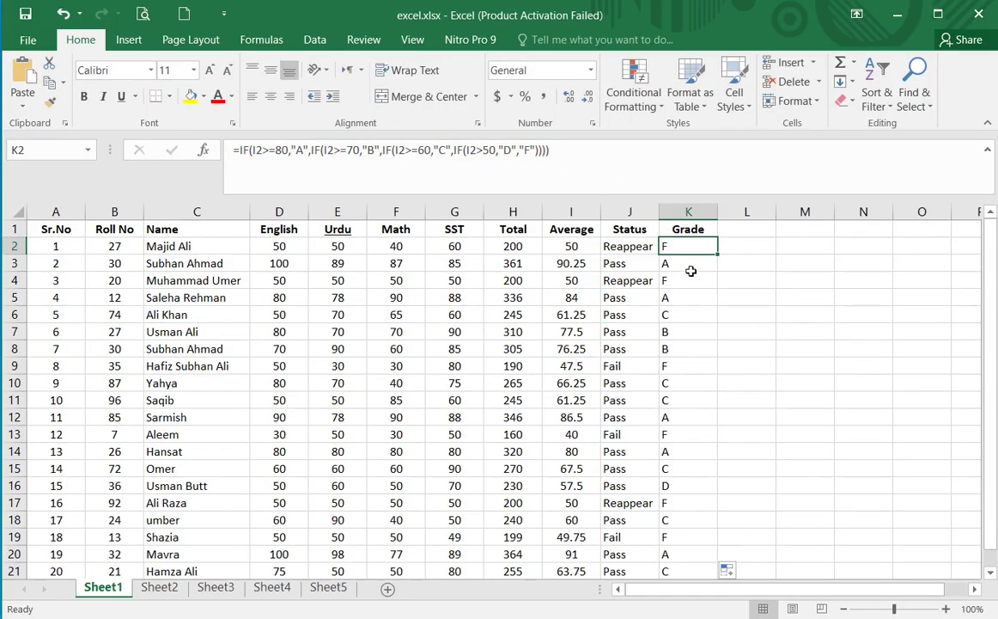
{"action": "left_click", "coordinate": [696, 298]}
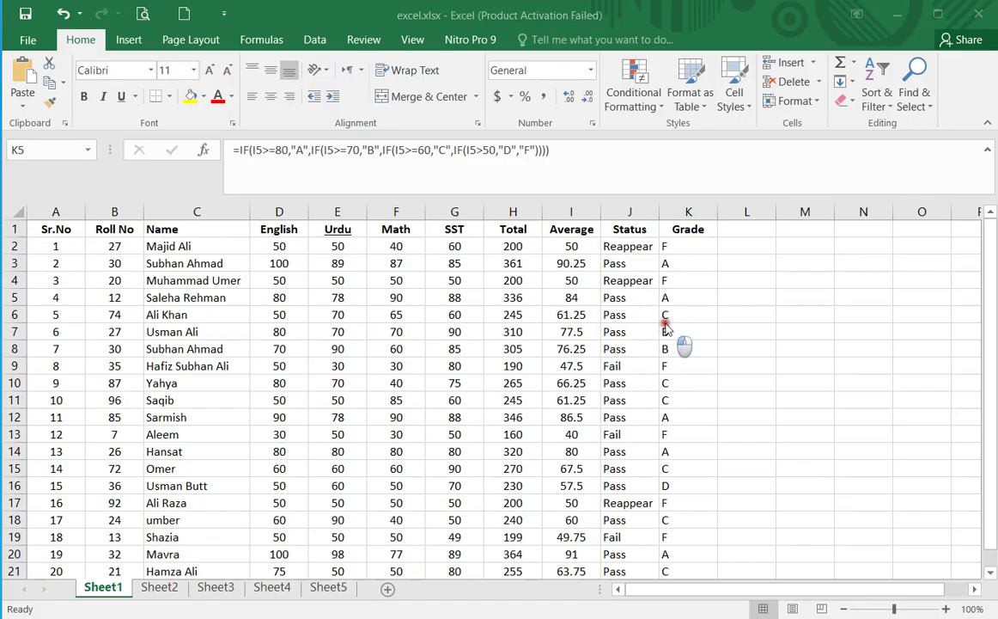
{"action": "left_click", "coordinate": [676, 246]}
{"action": "scroll", "coordinate": [637, 357], "scroll_direction": "down", "scroll_amount": 4}
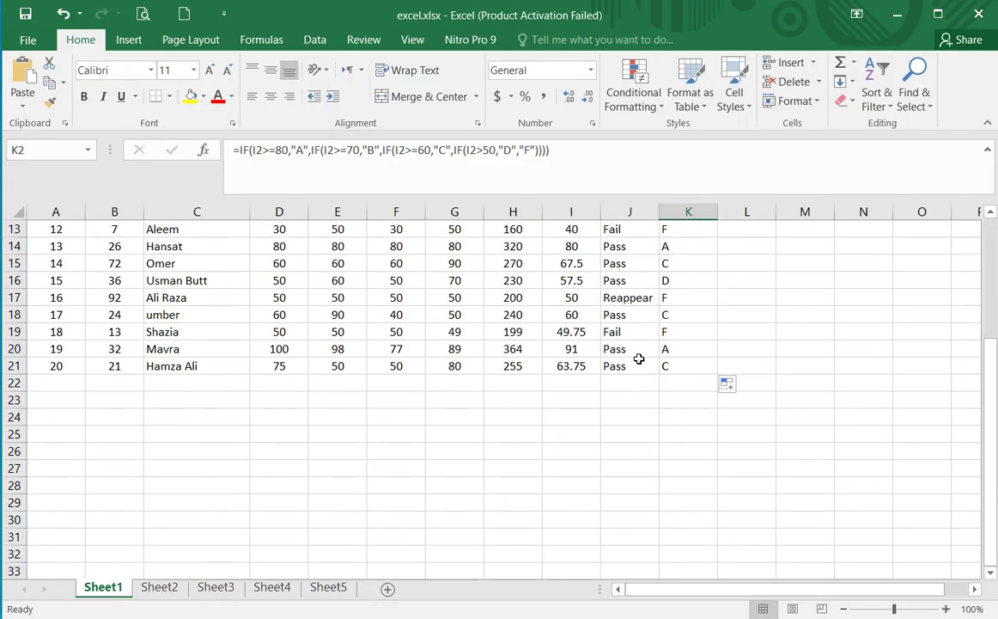
{"action": "scroll", "coordinate": [639, 359], "scroll_direction": "up", "scroll_amount": 4}
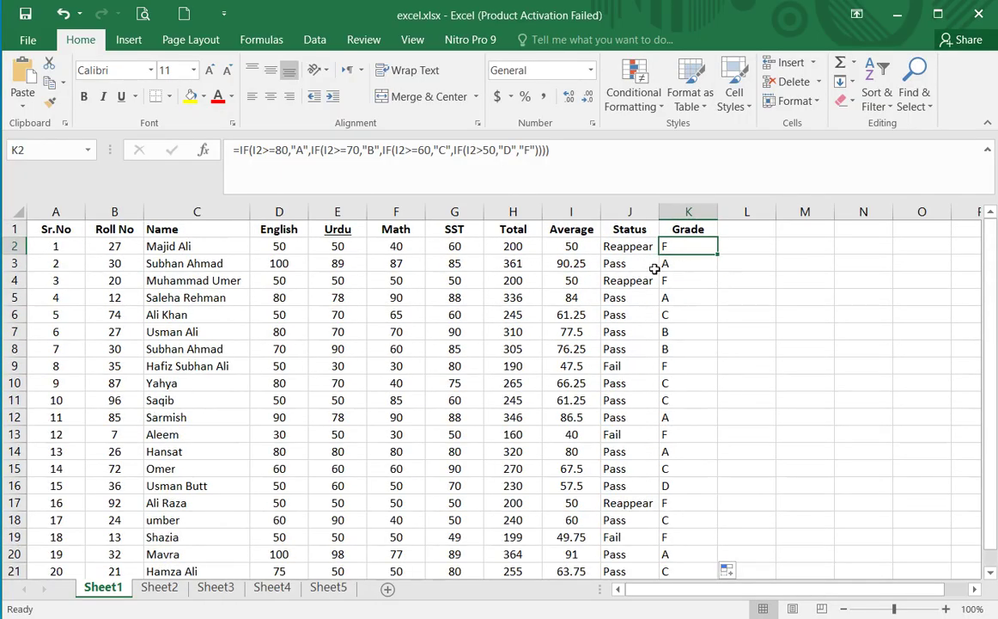
{"action": "left_click", "coordinate": [616, 248]}
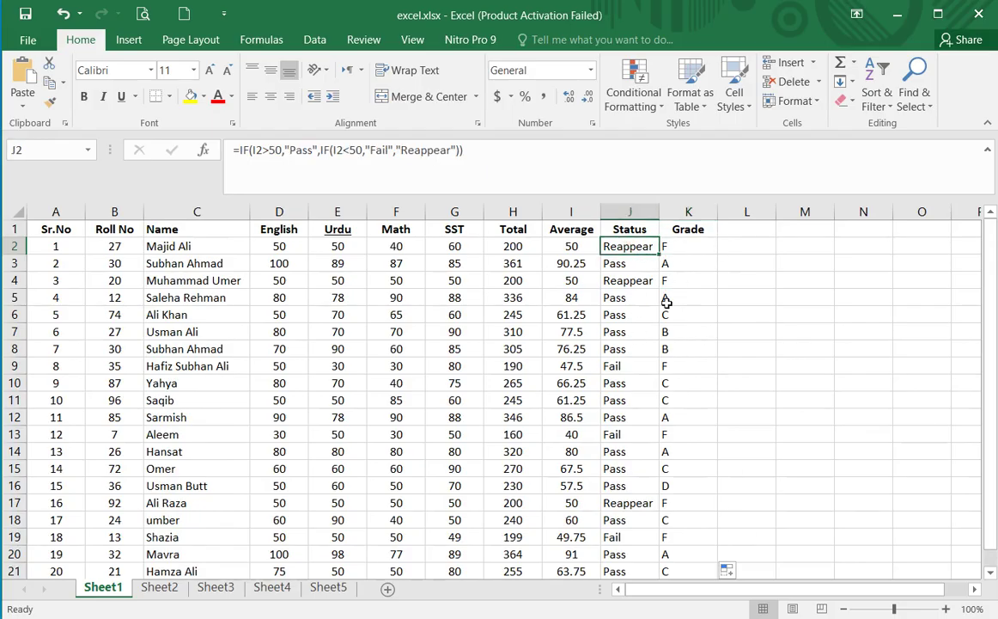
{"action": "scroll", "coordinate": [623, 330], "scroll_direction": "down", "scroll_amount": 3}
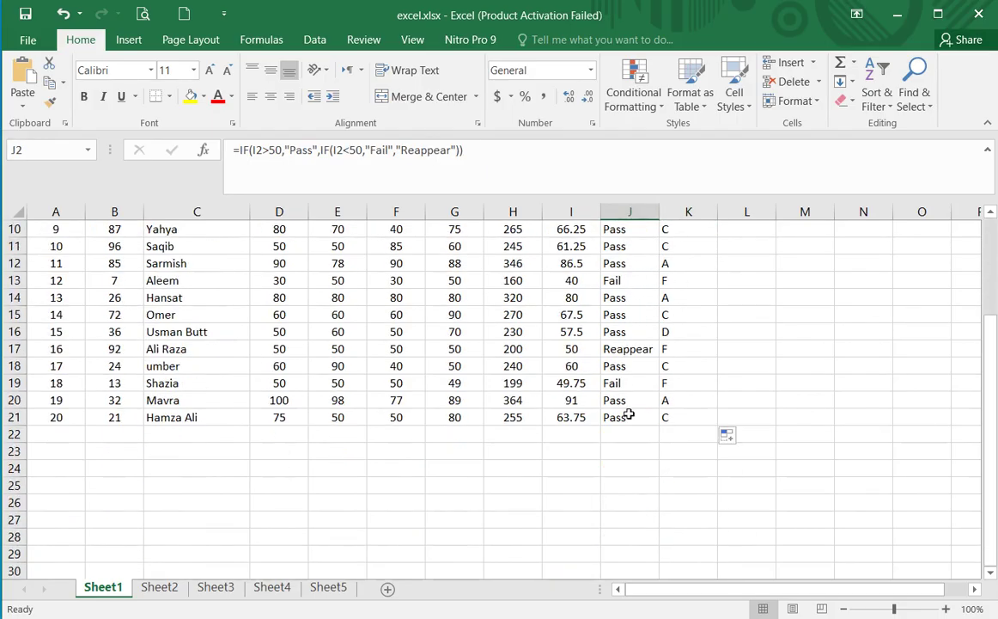
{"action": "scroll", "coordinate": [629, 416], "scroll_direction": "up", "scroll_amount": 3}
{"action": "scroll", "coordinate": [627, 344], "scroll_direction": "down", "scroll_amount": 1}
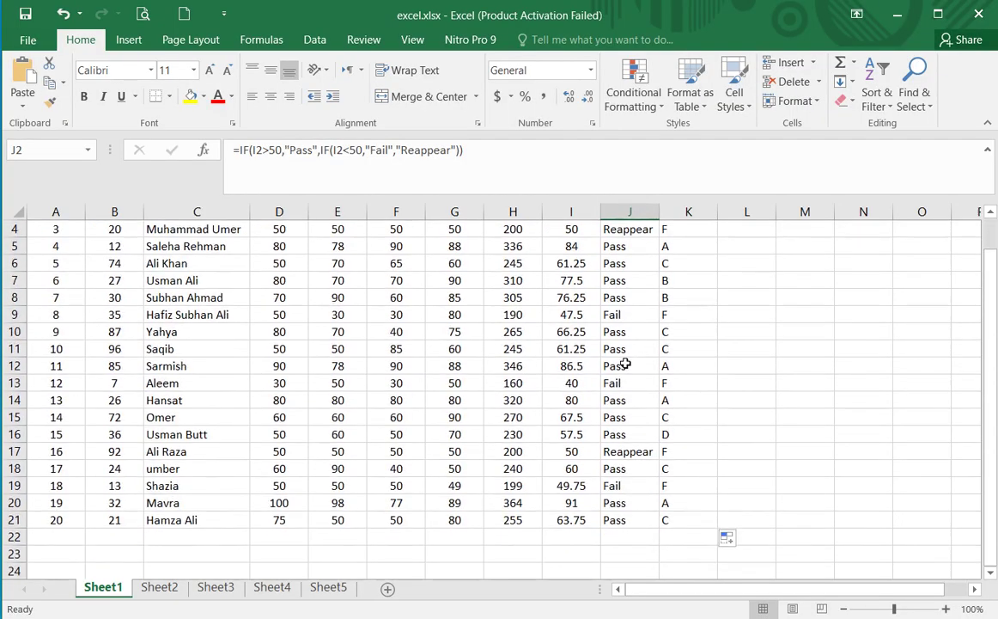
Add a Text That Contains rule on J2 highlighting 'Pa' (Pass) in green fill.
{"action": "left_click", "coordinate": [629, 519], "text": "shift"}
{"action": "scroll", "coordinate": [629, 464], "scroll_direction": "up", "scroll_amount": 1}
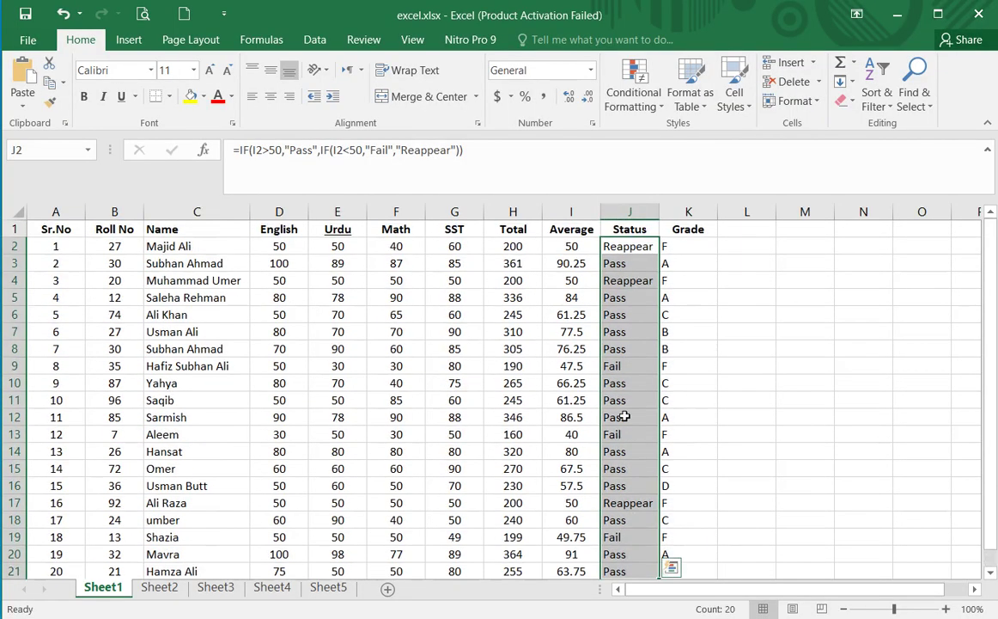
{"action": "left_click", "coordinate": [633, 248]}
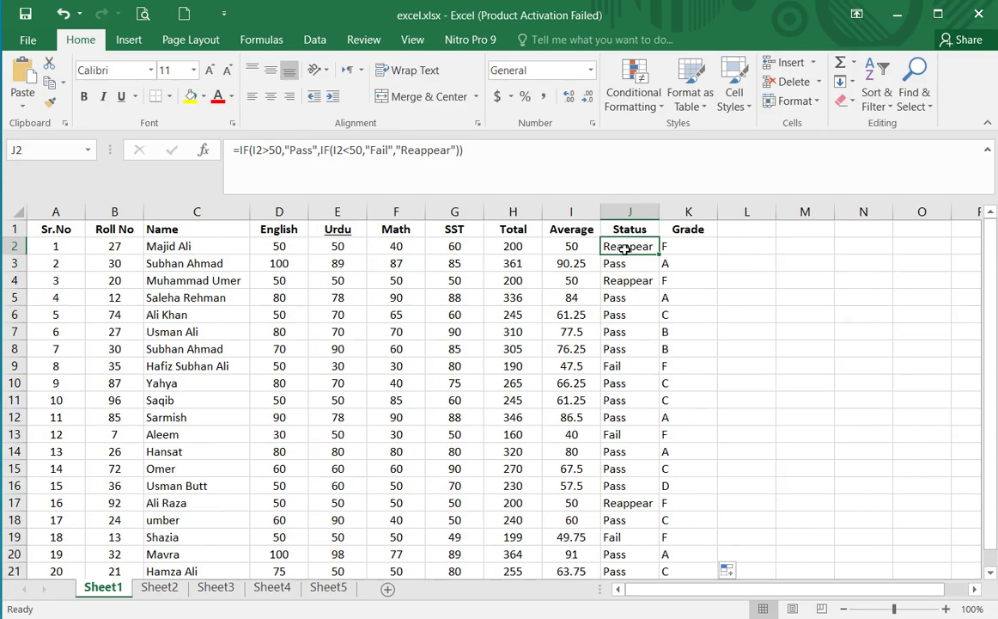
{"action": "left_click", "coordinate": [642, 94]}
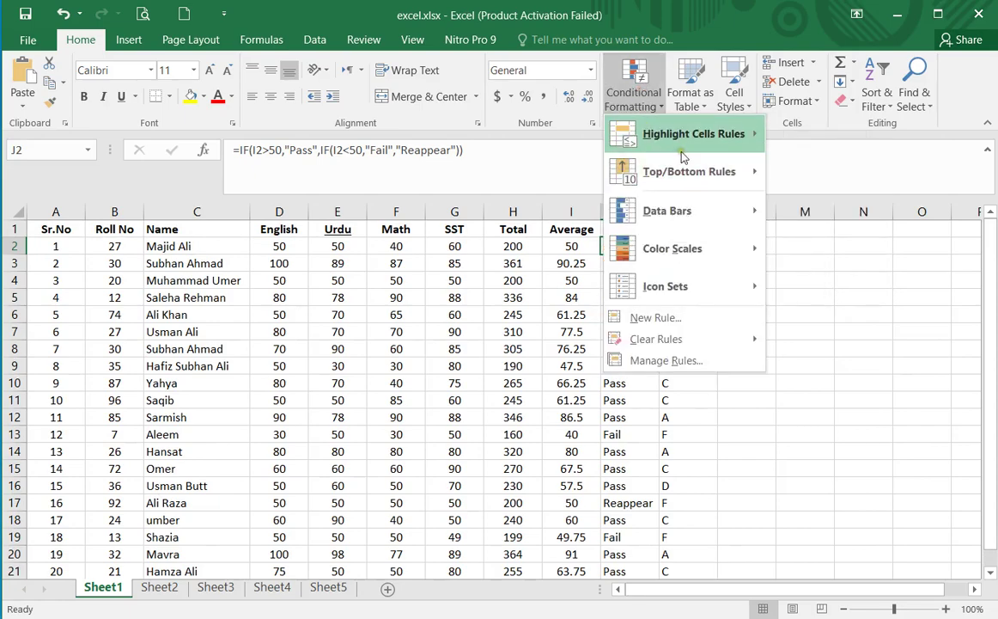
{"action": "mouse_move", "coordinate": [685, 150]}
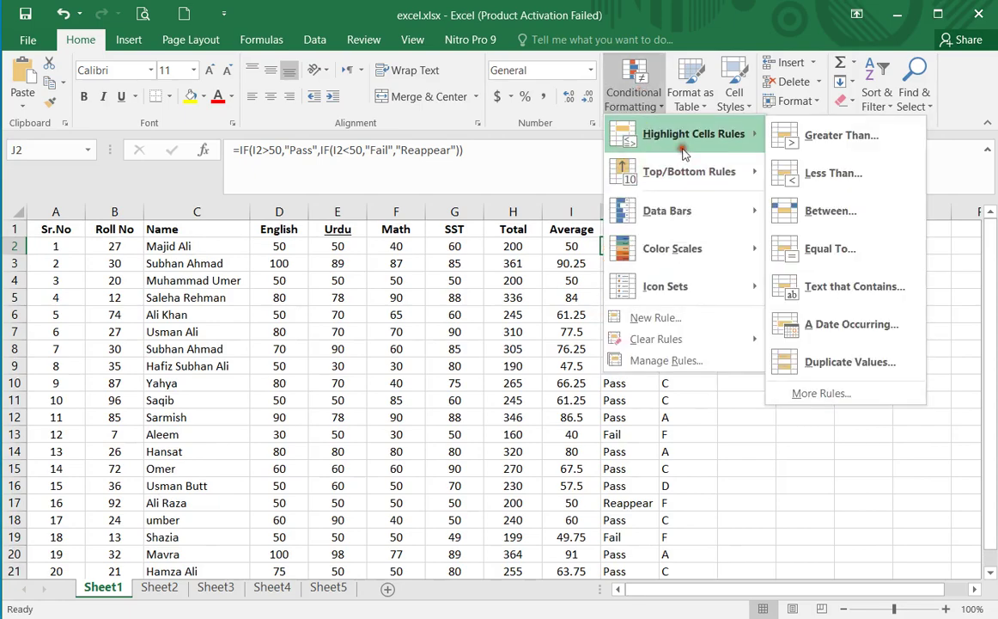
{"action": "left_click", "coordinate": [869, 298]}
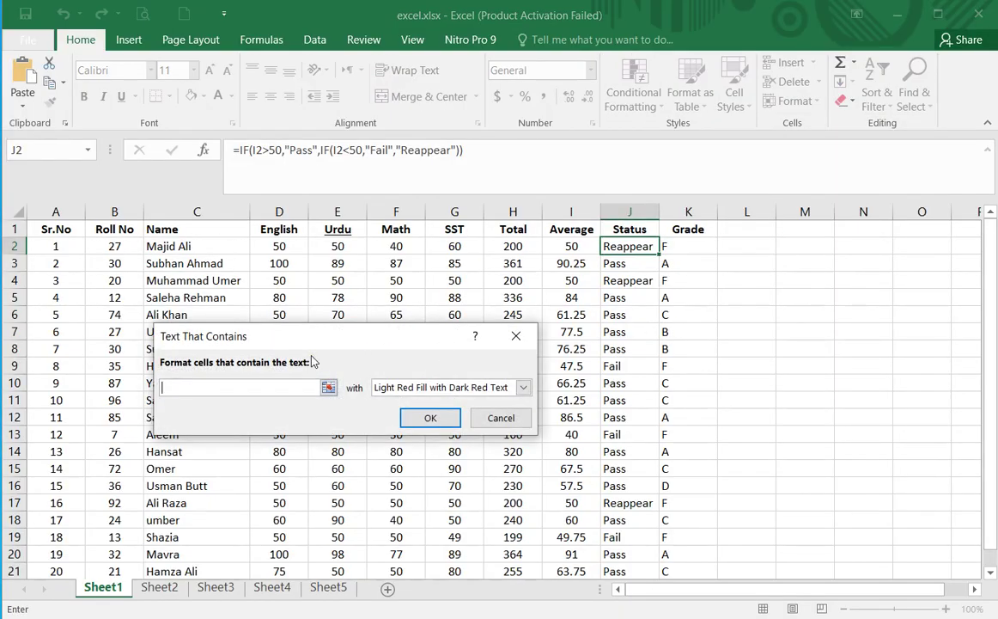
{"action": "type", "text": "Pass"}
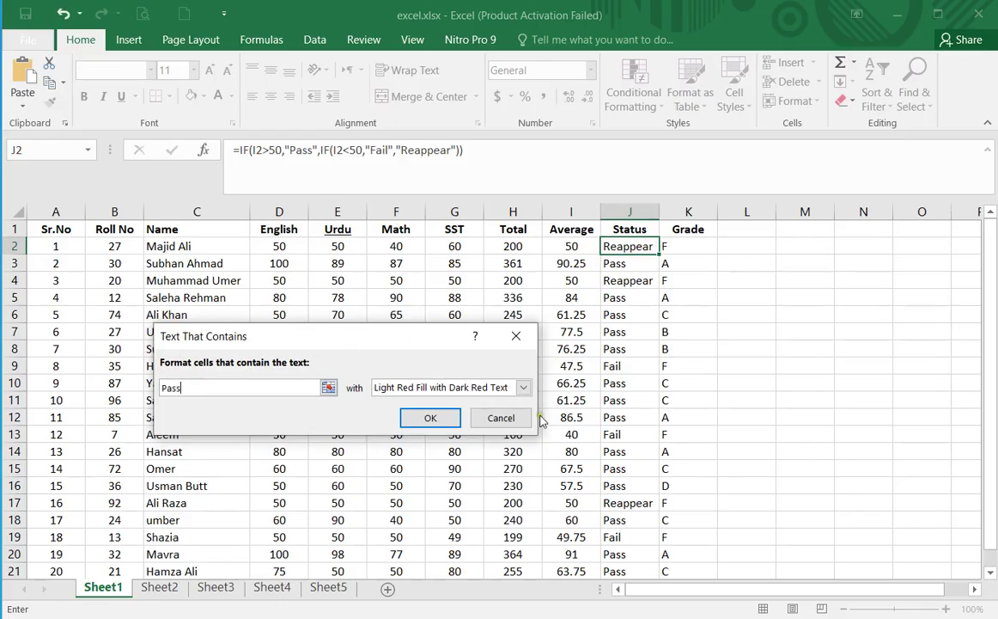
{"action": "left_click", "coordinate": [523, 387]}
{"action": "left_click", "coordinate": [472, 428]}
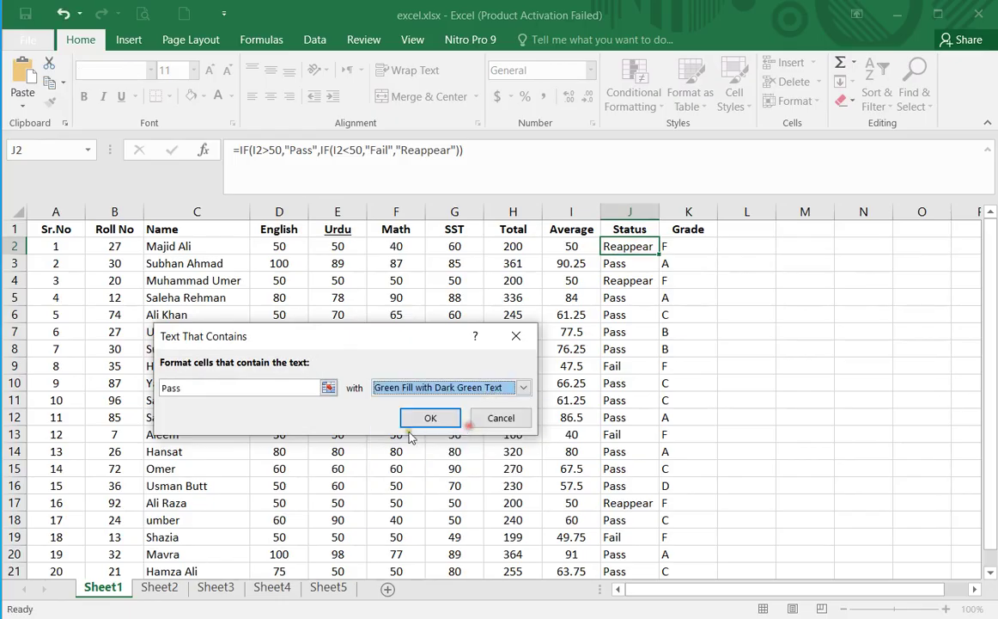
{"action": "left_click", "coordinate": [435, 418]}
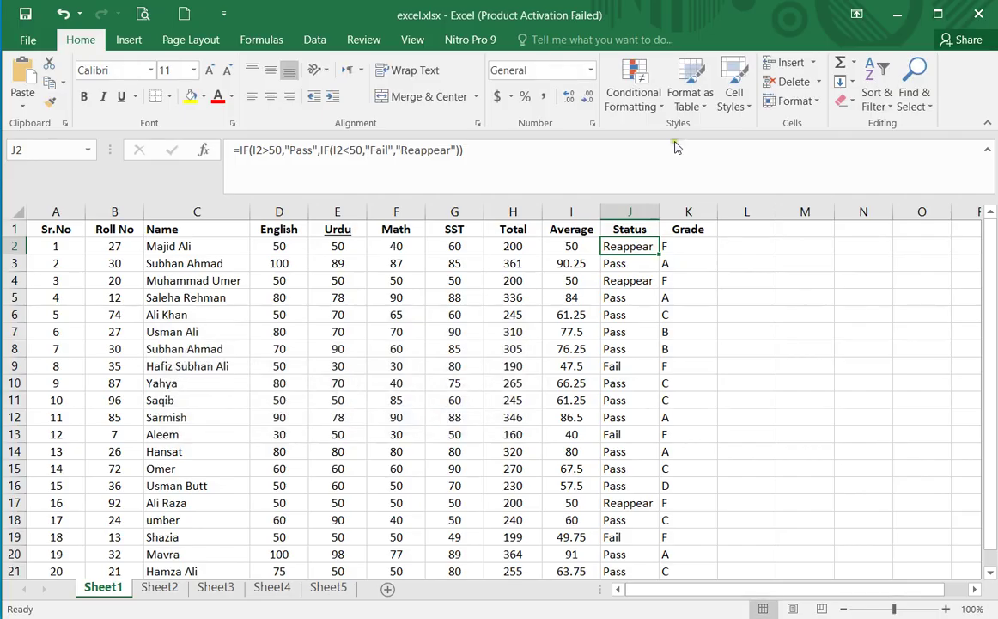
Add a Text That Contains rule highlighting 'F' (Fail) in light red.
{"action": "left_click", "coordinate": [642, 106]}
{"action": "mouse_move", "coordinate": [679, 133]}
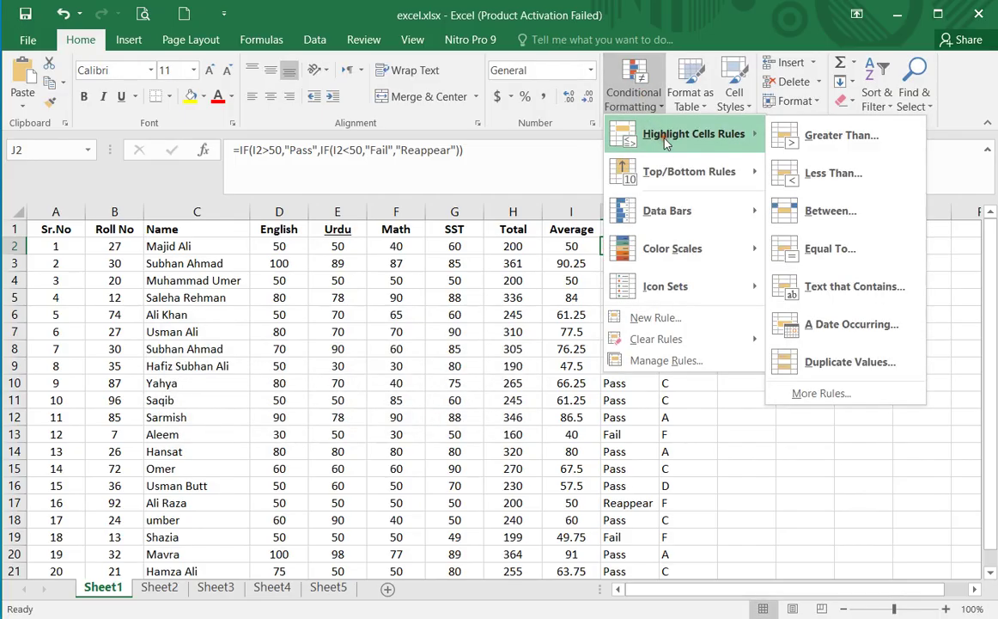
{"action": "left_click", "coordinate": [855, 291]}
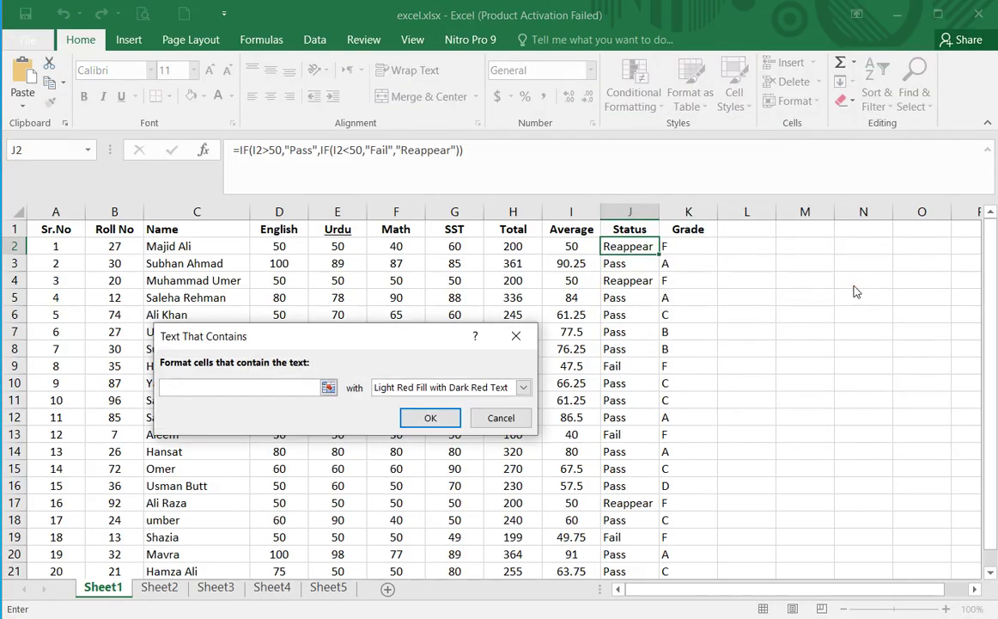
{"action": "type", "text": "Fail"}
{"action": "left_click", "coordinate": [444, 414]}
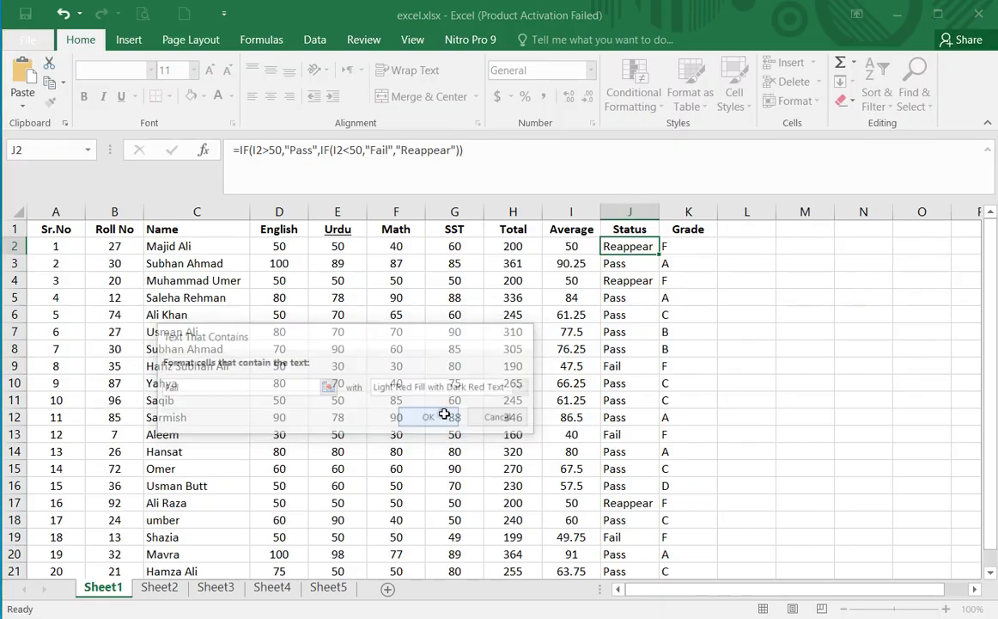
Add a Text That Contains rule highlighting 'R' (Reappear) in yellow fill.
{"action": "left_click", "coordinate": [634, 93]}
{"action": "mouse_move", "coordinate": [688, 134]}
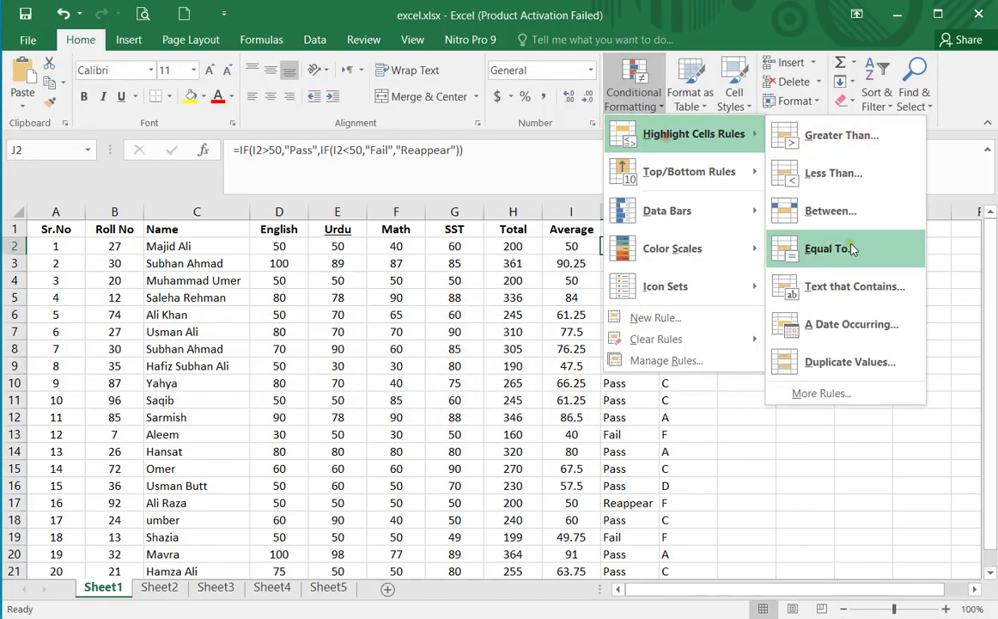
{"action": "left_click", "coordinate": [847, 289]}
{"action": "type", "text": "Reappear"}
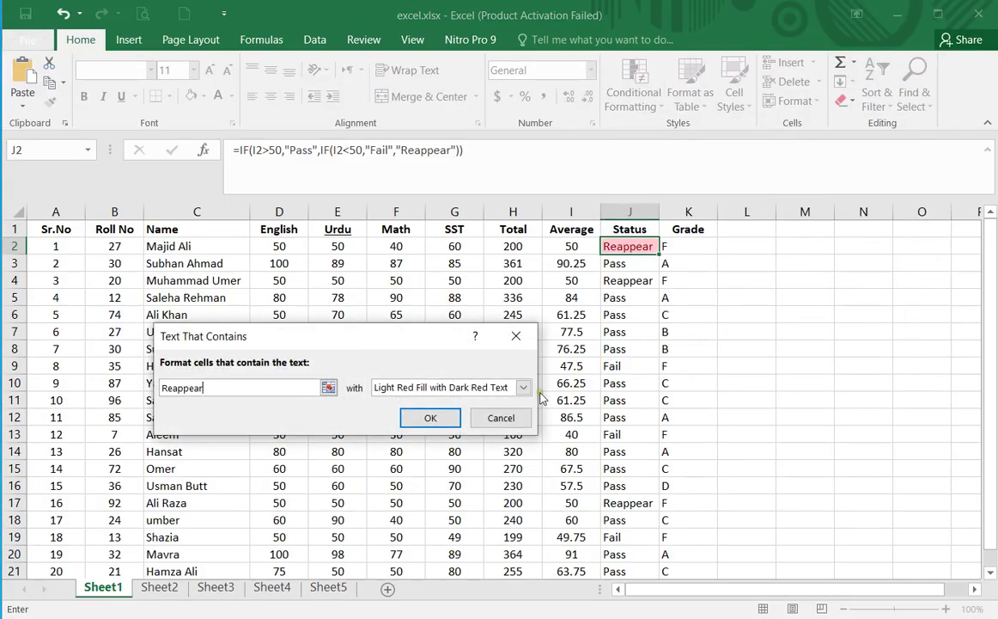
{"action": "left_click", "coordinate": [472, 388]}
{"action": "left_click", "coordinate": [470, 416]}
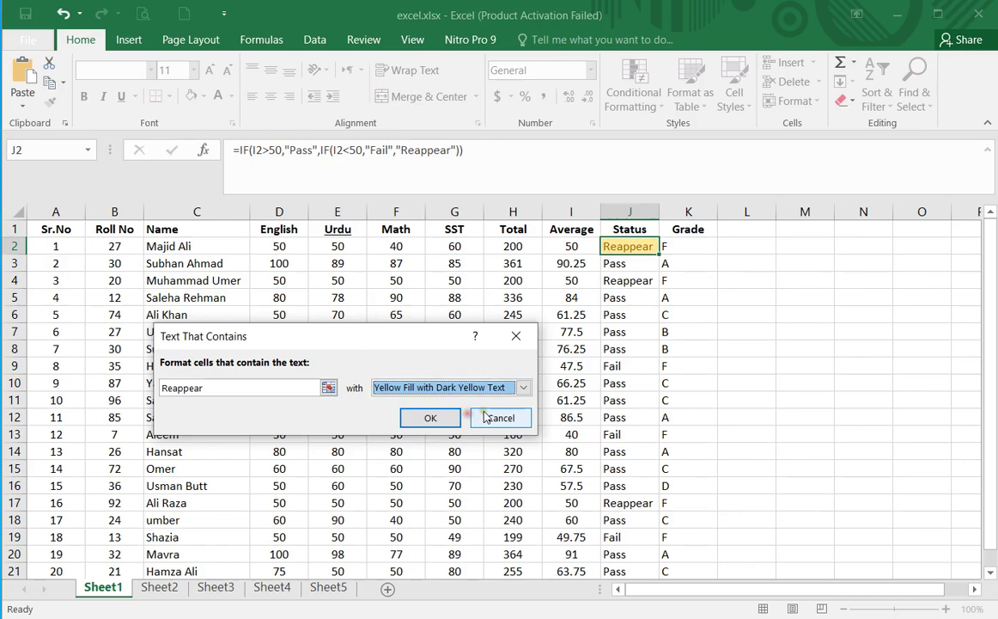
{"action": "left_click", "coordinate": [430, 416]}
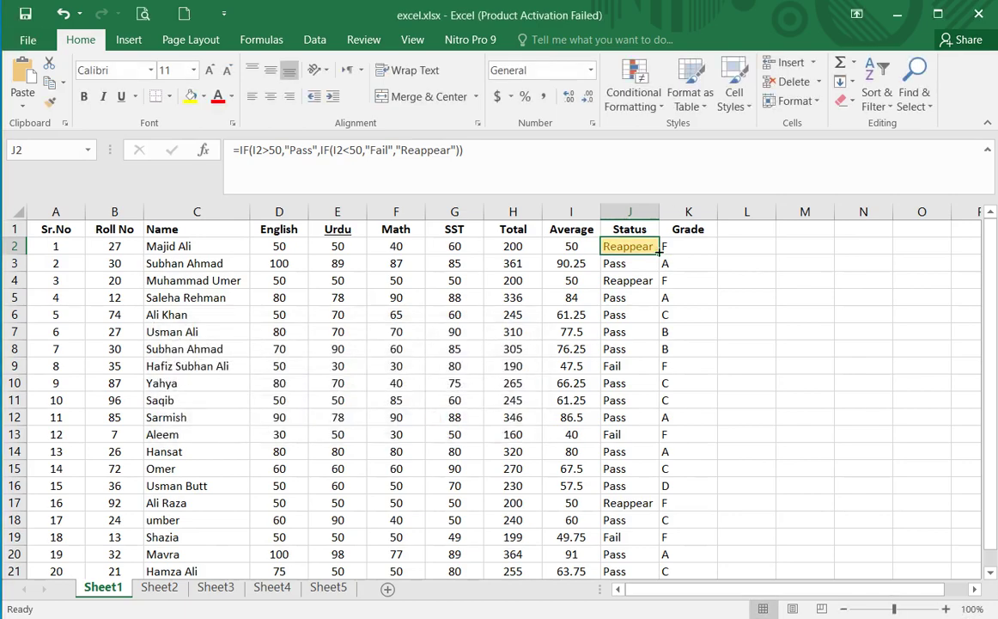
Copy J2's Status formula and colour rules down the Status column to J21.
{"action": "double_click", "coordinate": [659, 251]}
{"action": "left_click", "coordinate": [636, 297]}
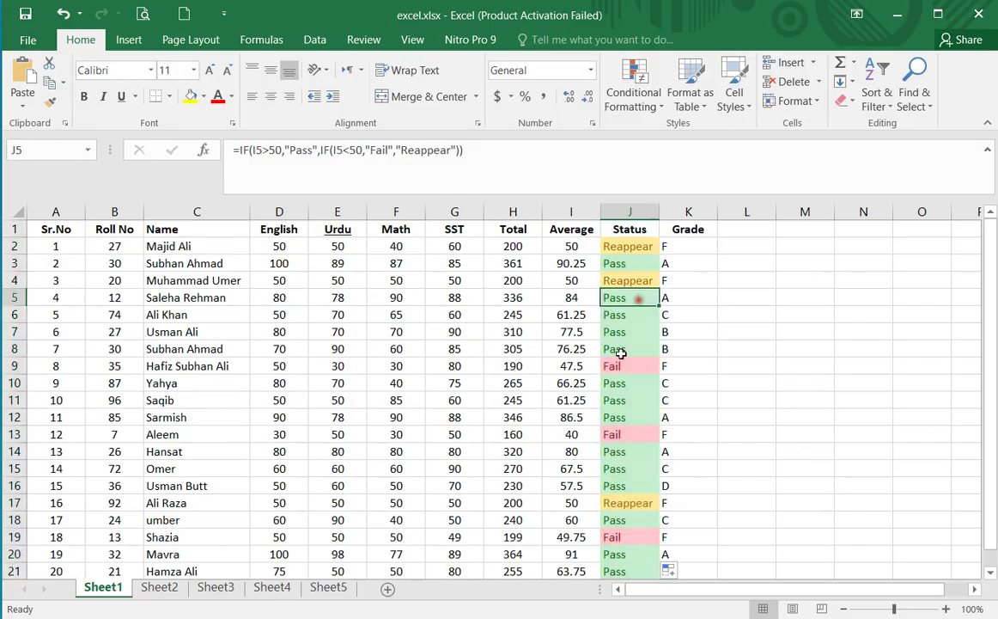
{"action": "scroll", "coordinate": [636, 506], "scroll_direction": "down", "scroll_amount": 1}
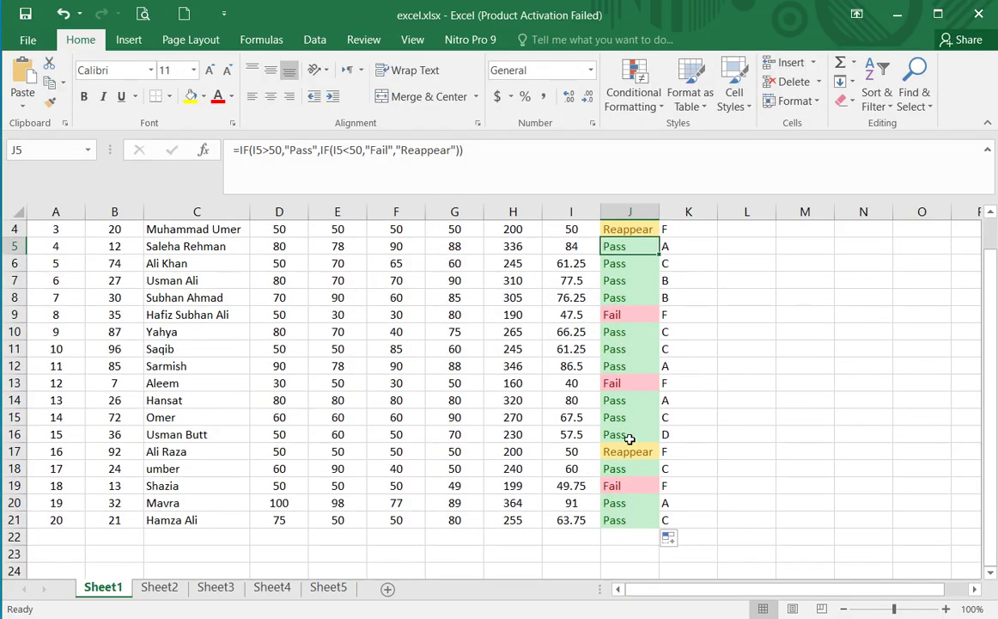
{"action": "scroll", "coordinate": [630, 439], "scroll_direction": "up", "scroll_amount": 1}
Apply All Borders to A1:K21 and widen the Status (J) and Average (I) columns.
{"action": "left_click_drag", "start_coordinate": [56, 228], "coordinate": [675, 517]}
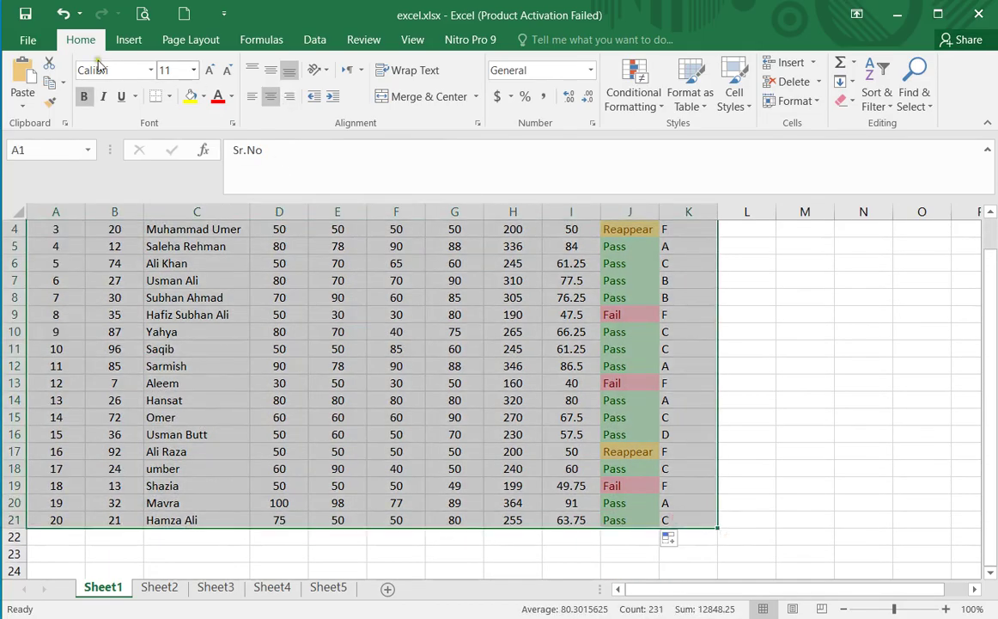
{"action": "left_click", "coordinate": [169, 96]}
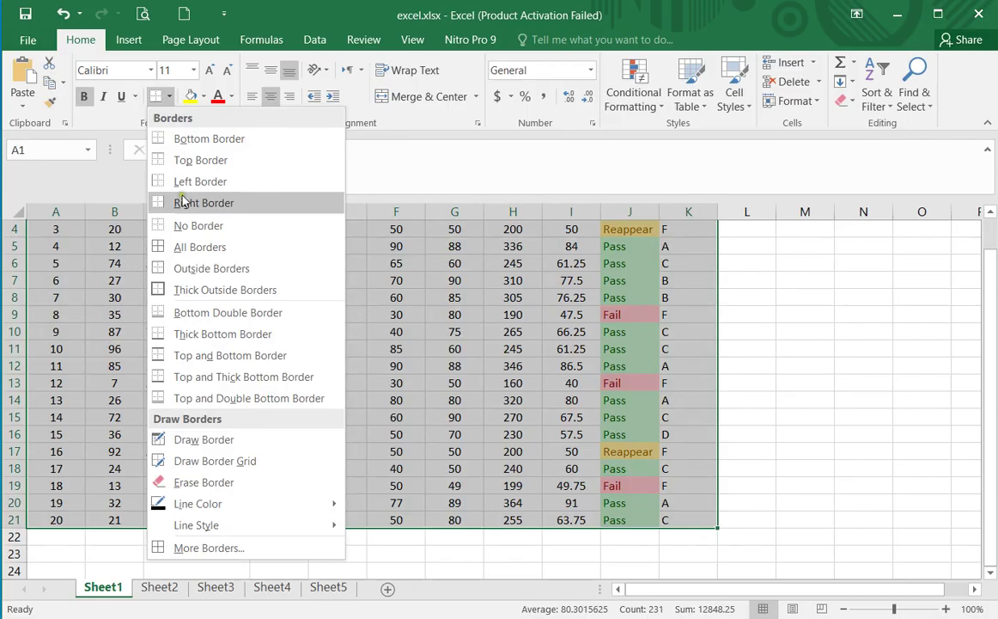
{"action": "left_click", "coordinate": [234, 247]}
{"action": "scroll", "coordinate": [239, 249], "scroll_direction": "up", "scroll_amount": 1}
{"action": "left_click", "coordinate": [444, 344]}
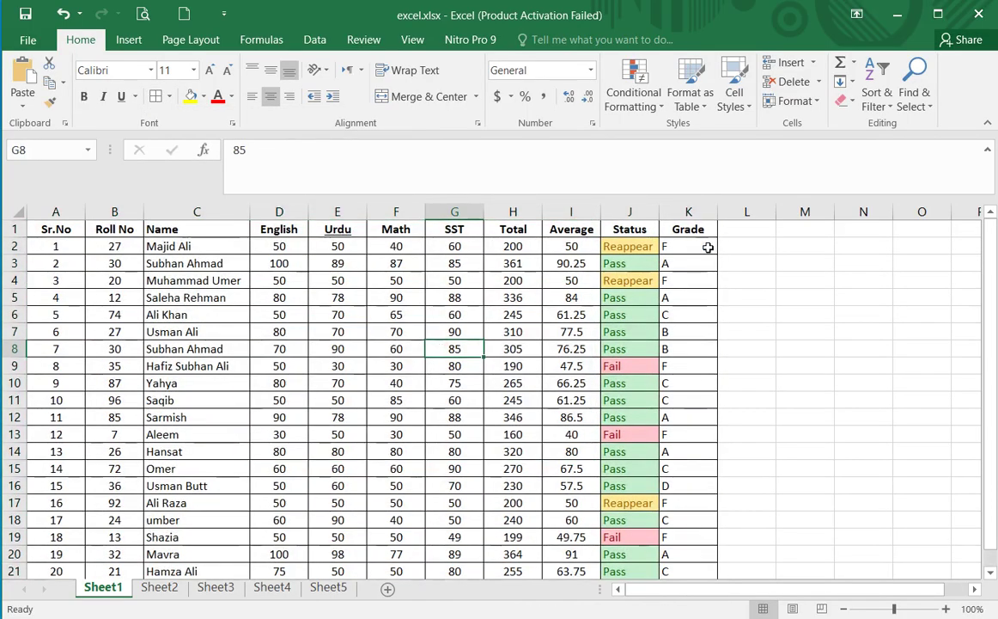
{"action": "left_click_drag", "start_coordinate": [659, 211], "coordinate": [670, 211]}
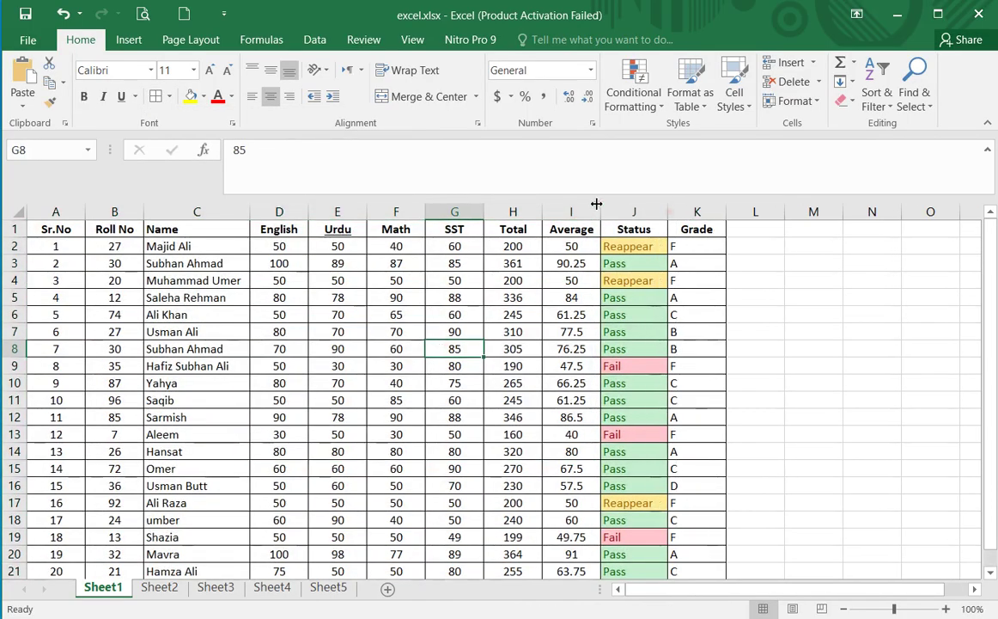
{"action": "left_click_drag", "start_coordinate": [600, 211], "coordinate": [610, 211]}
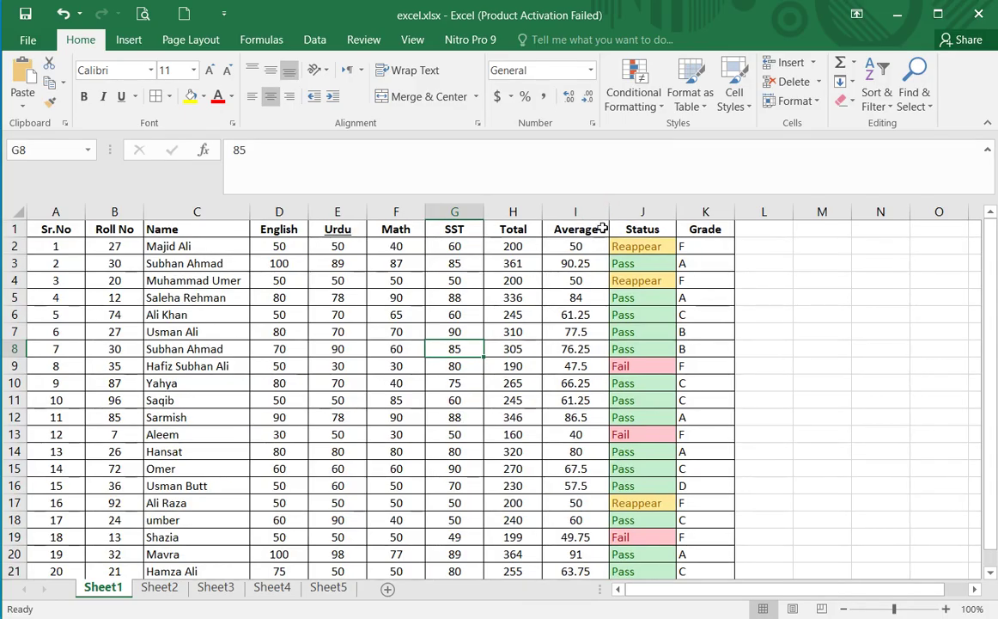
{"action": "left_click", "coordinate": [705, 245]}
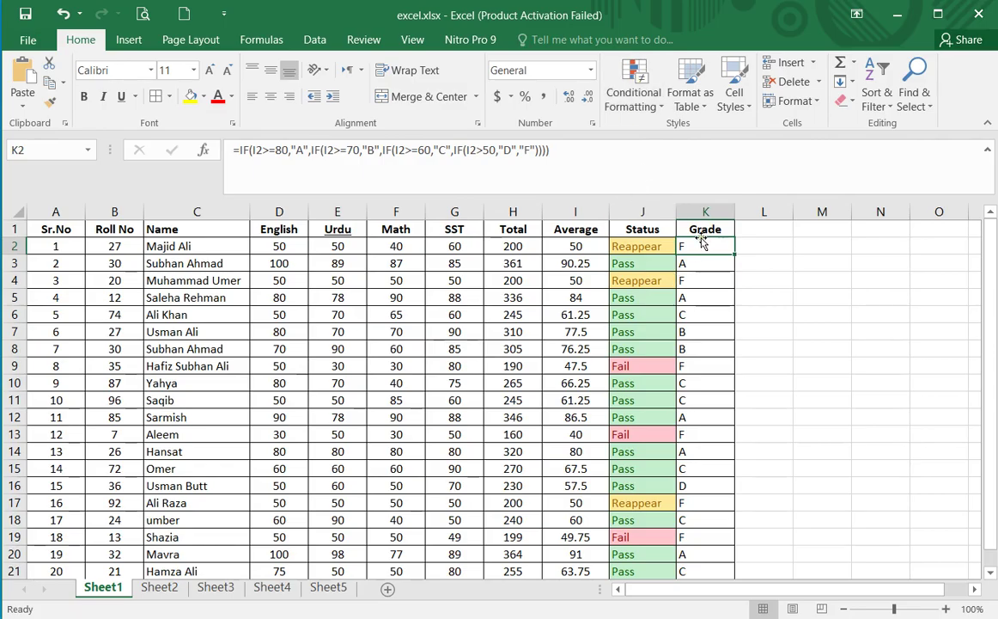
Start a Text That Contains rule for 'B' on K2 using a custom format.
{"action": "left_click", "coordinate": [624, 100]}
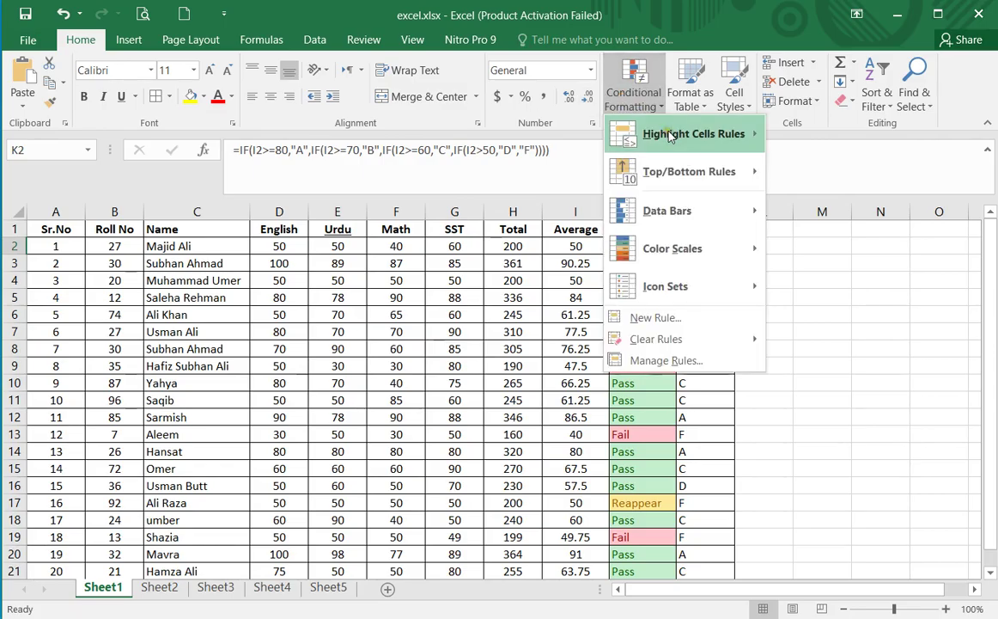
{"action": "mouse_move", "coordinate": [668, 133]}
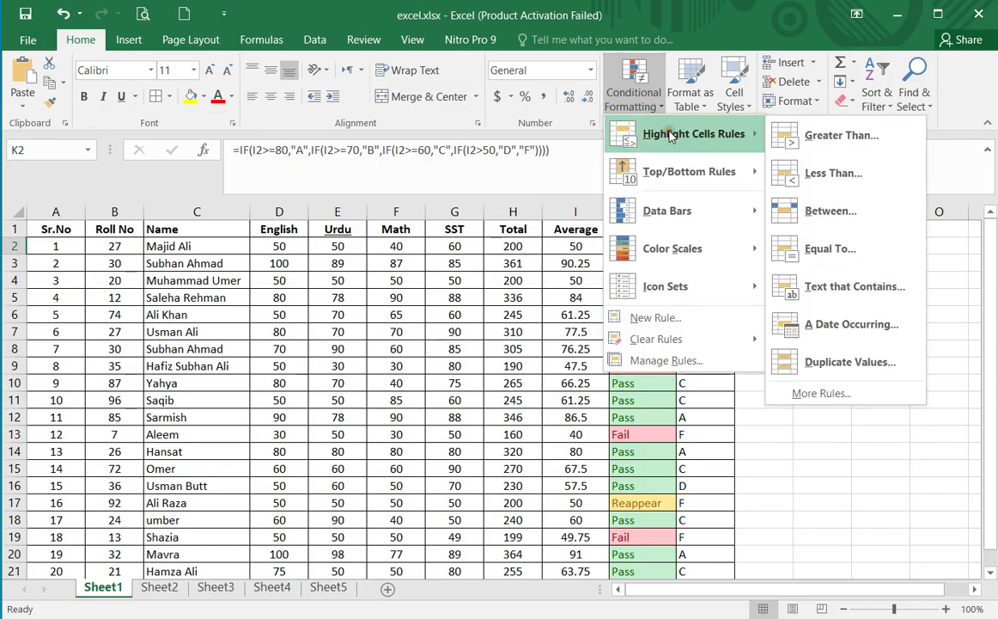
{"action": "left_click", "coordinate": [856, 288]}
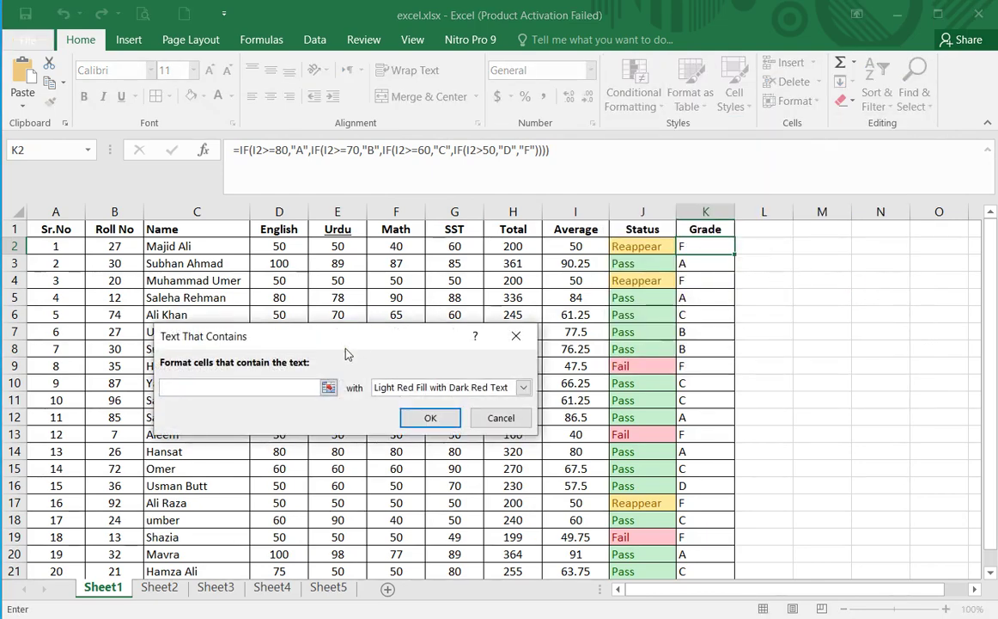
{"action": "type", "text": "B"}
{"action": "left_click", "coordinate": [523, 387]}
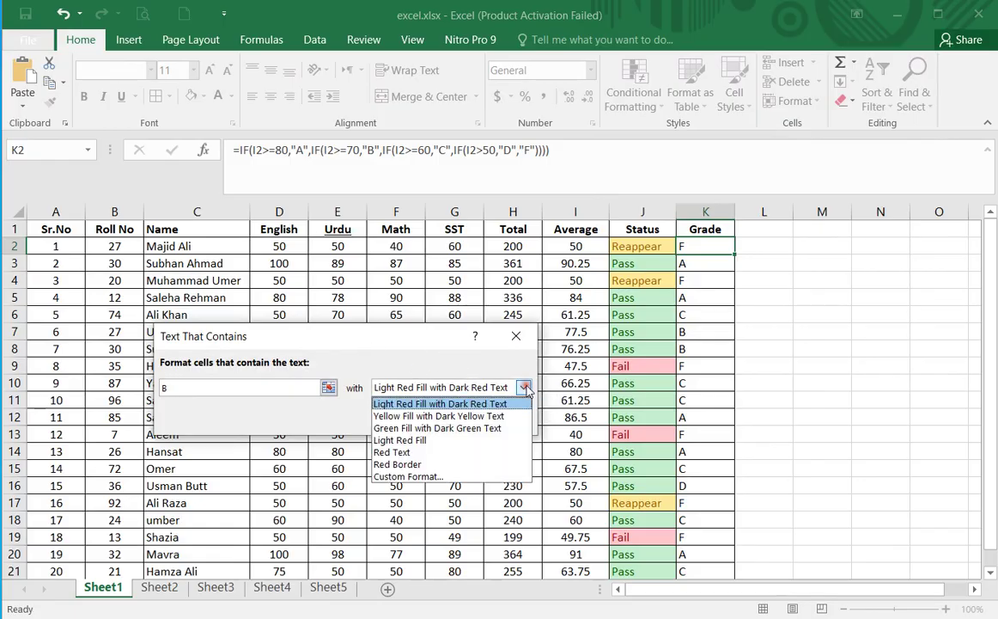
{"action": "left_click", "coordinate": [438, 477]}
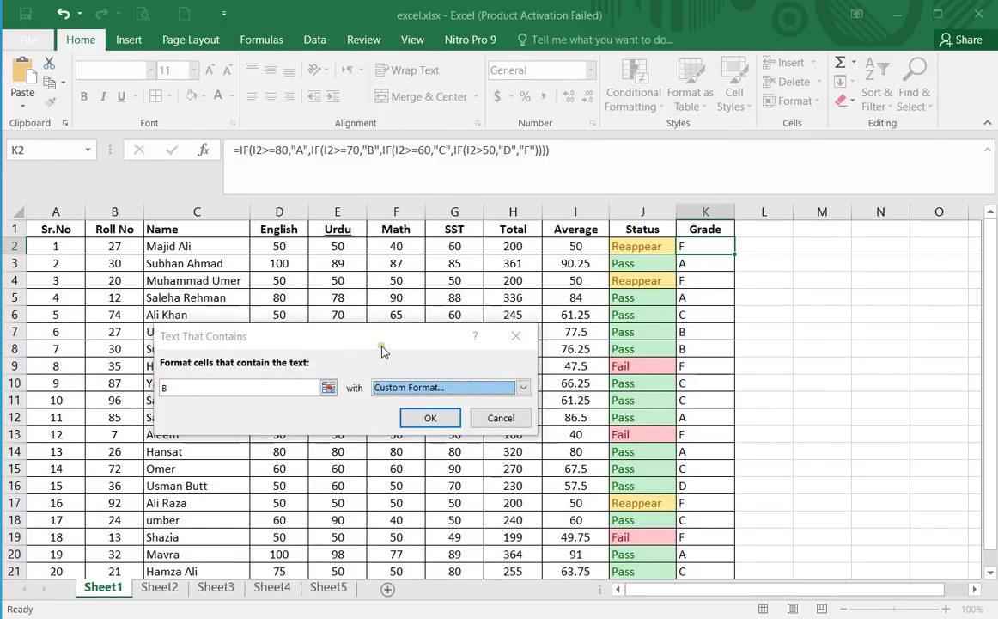
Give the B rule a grey-blue fill and dark blue-grey font colour, and apply it.
{"action": "left_click", "coordinate": [312, 157]}
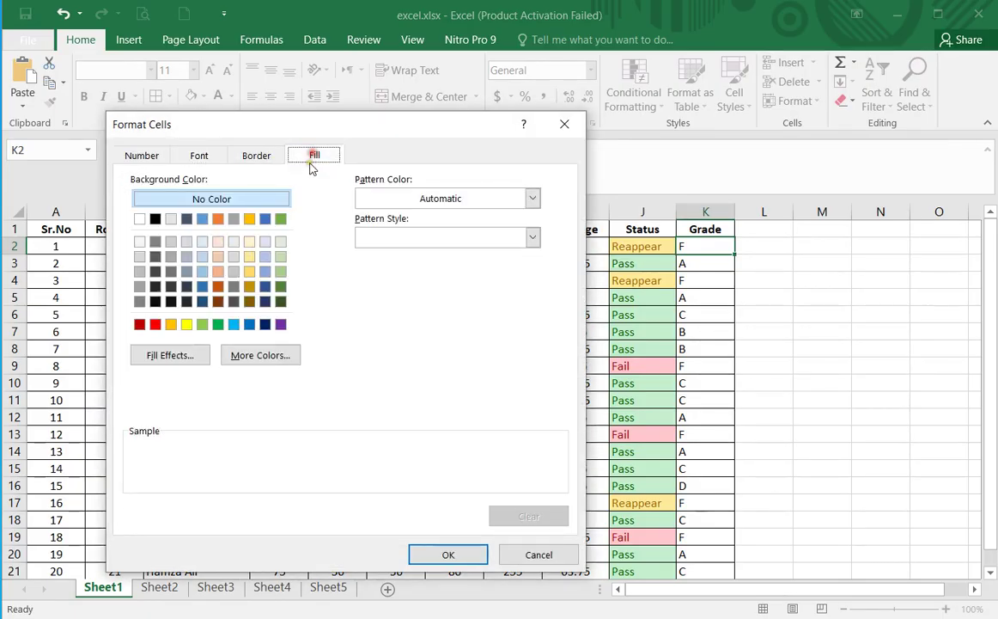
{"action": "left_click", "coordinate": [186, 244]}
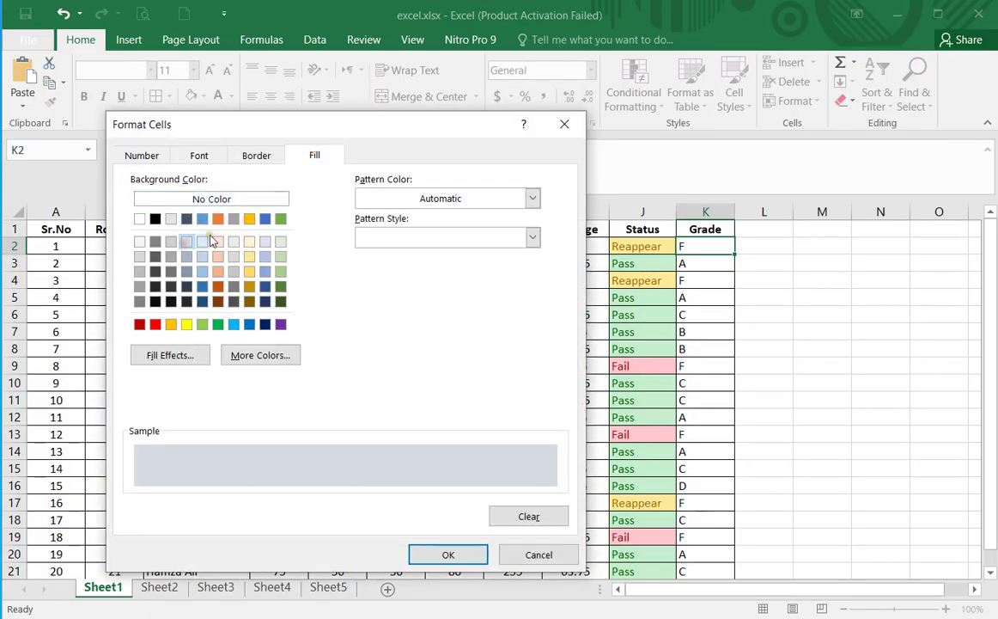
{"action": "left_click", "coordinate": [188, 271]}
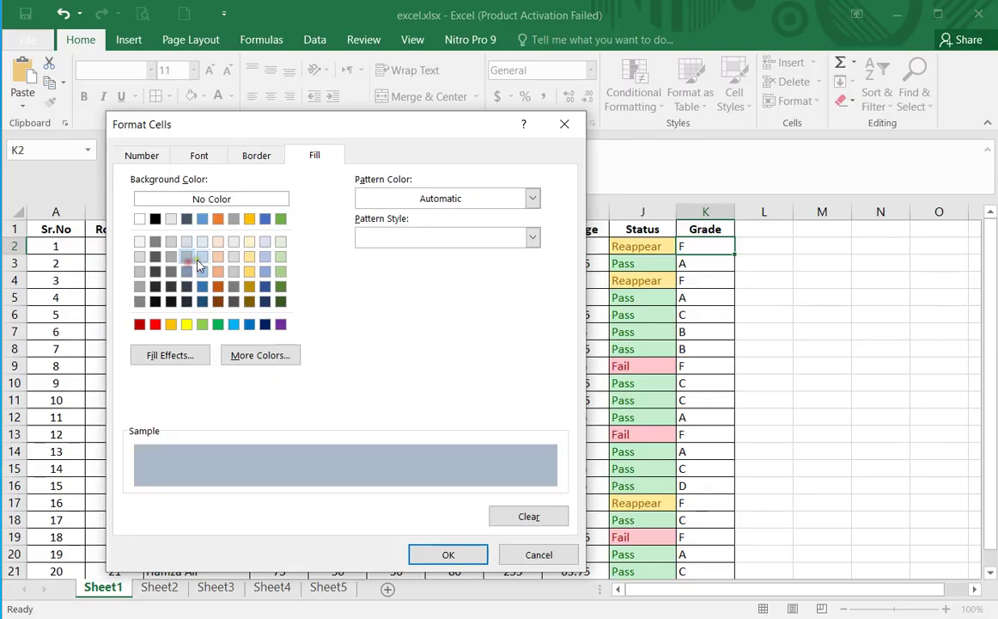
{"action": "left_click", "coordinate": [199, 156]}
{"action": "left_click", "coordinate": [385, 311]}
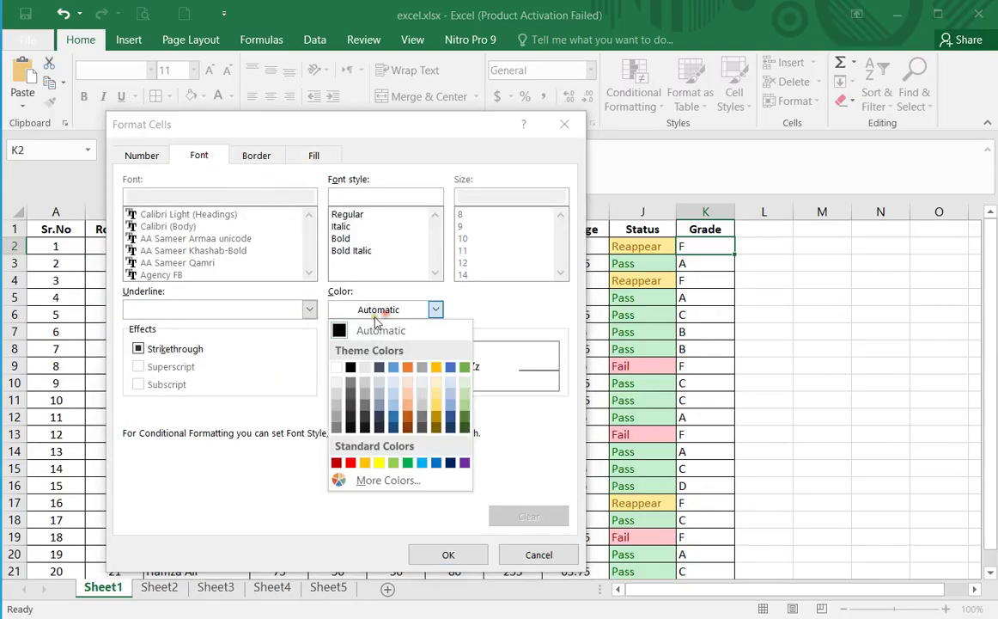
{"action": "left_click", "coordinate": [379, 371]}
{"action": "left_click", "coordinate": [461, 556]}
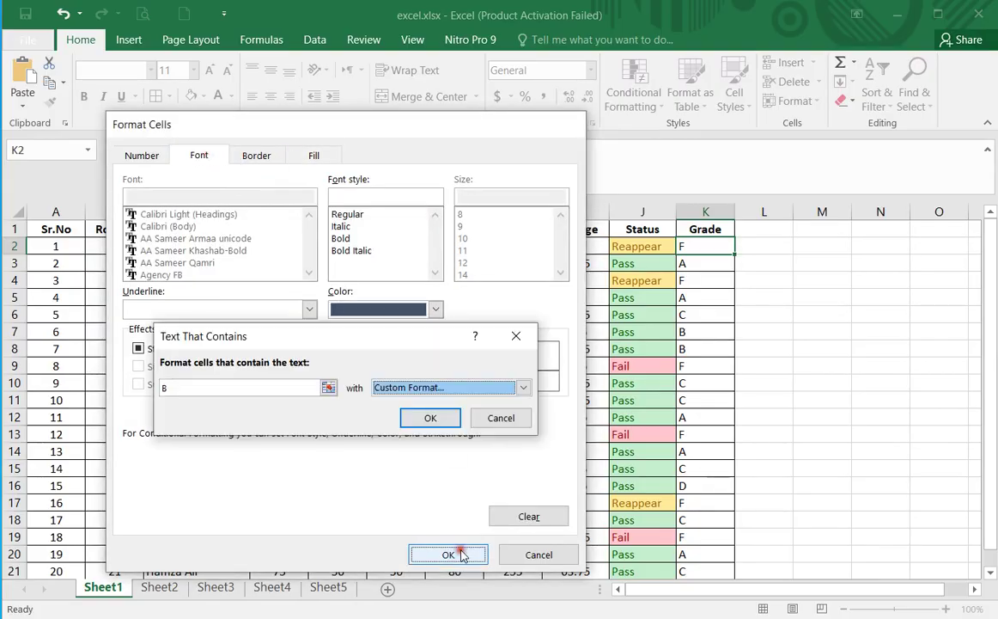
{"action": "left_click", "coordinate": [400, 416]}
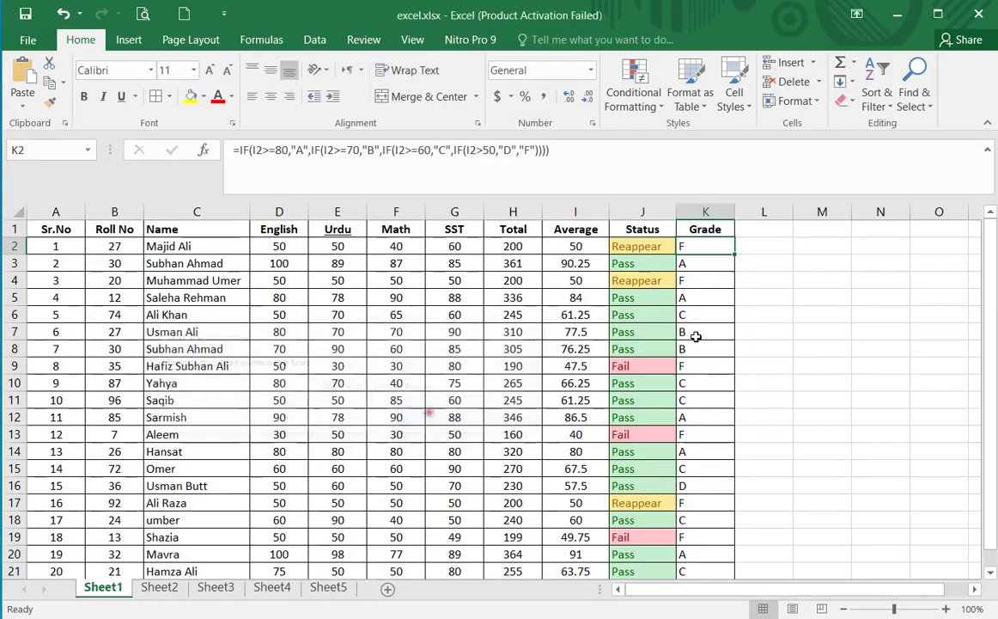
Copy K2's grade formula and B highlighting down the Grade column to K21.
{"action": "double_click", "coordinate": [734, 255]}
{"action": "left_click", "coordinate": [706, 297]}
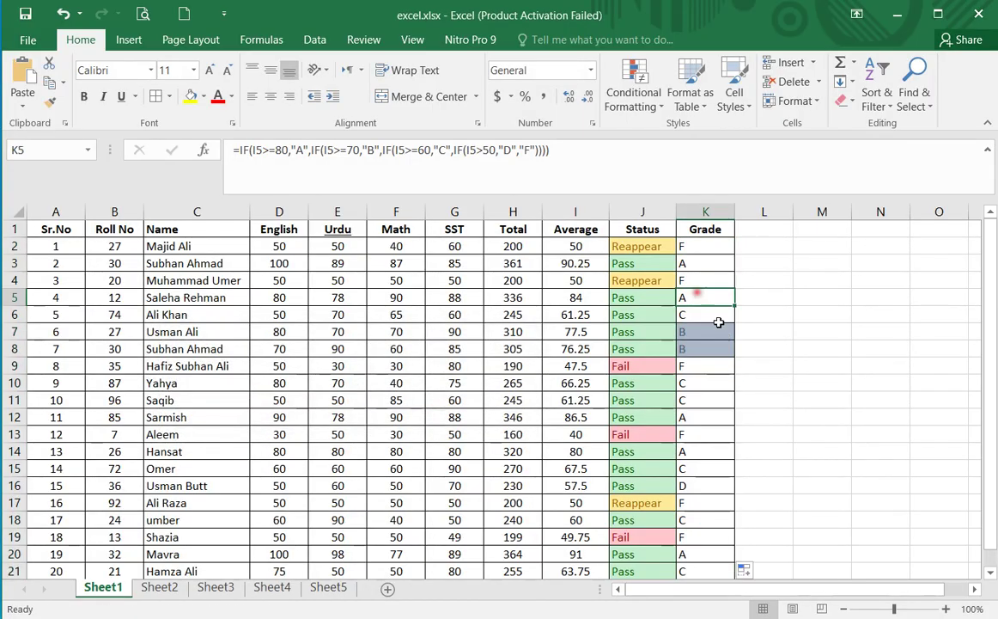
{"action": "scroll", "coordinate": [731, 382], "scroll_direction": "down", "scroll_amount": 2}
{"action": "scroll", "coordinate": [698, 354], "scroll_direction": "up", "scroll_amount": 2}
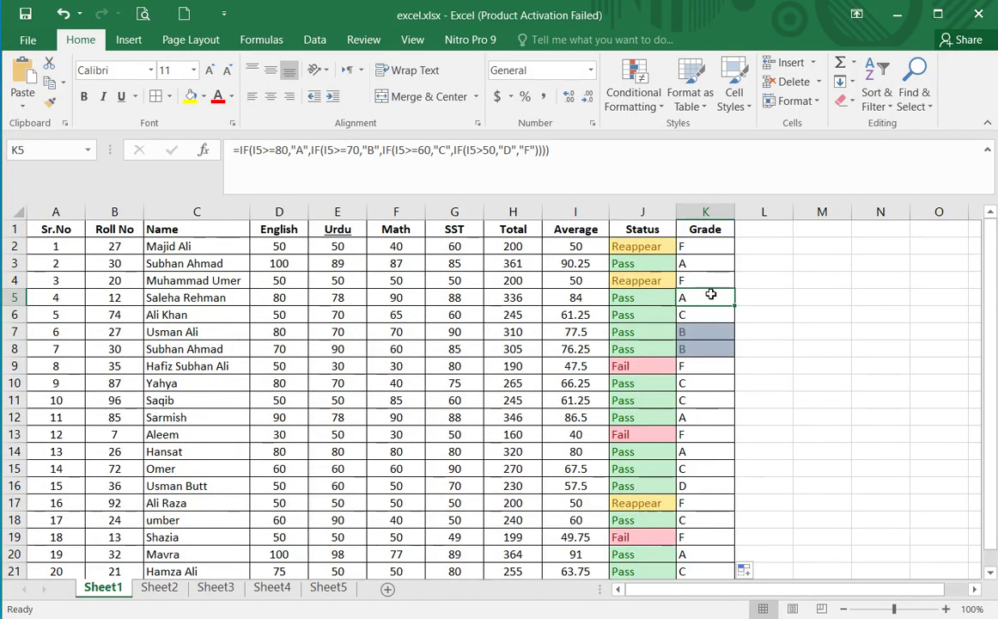
{"action": "left_click", "coordinate": [707, 246]}
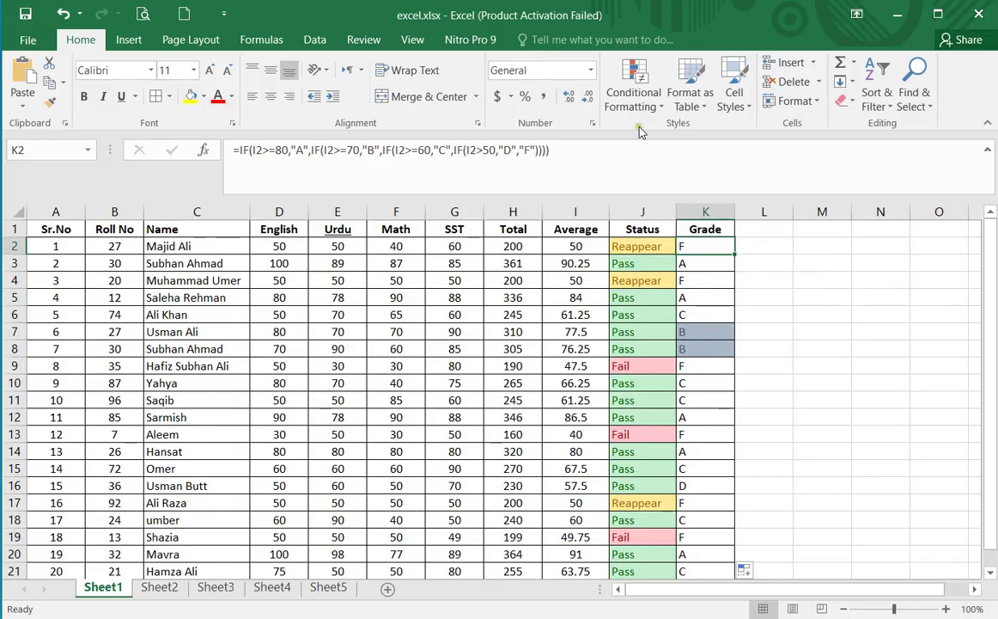
Add a Text That Contains 'A' rule with Green Fill with Dark Green Text, then refill down to K21.
{"action": "left_click", "coordinate": [625, 102]}
{"action": "mouse_move", "coordinate": [696, 133]}
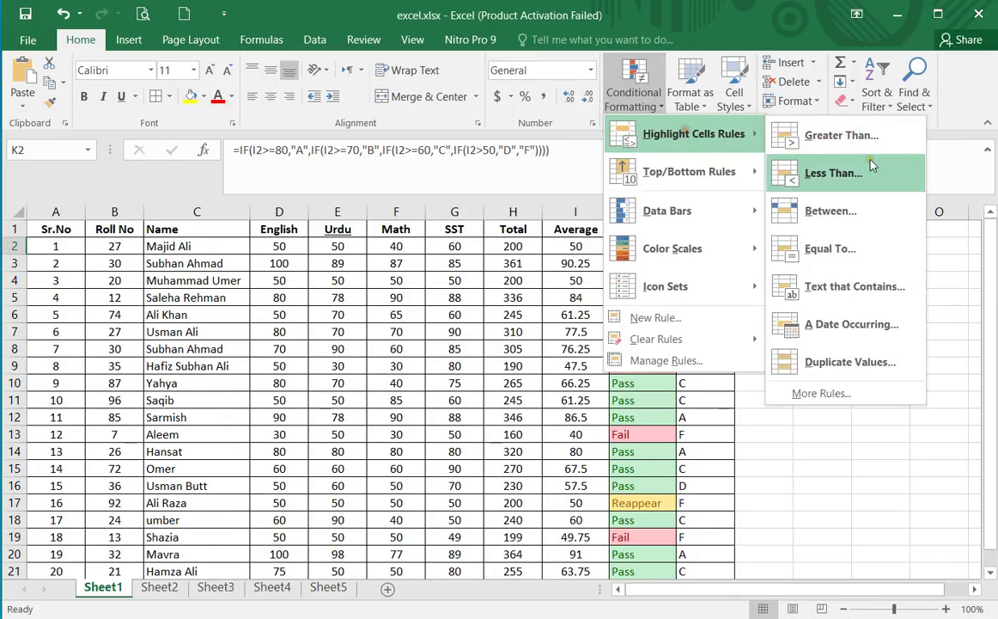
{"action": "left_click", "coordinate": [861, 281]}
{"action": "type", "text": "A"}
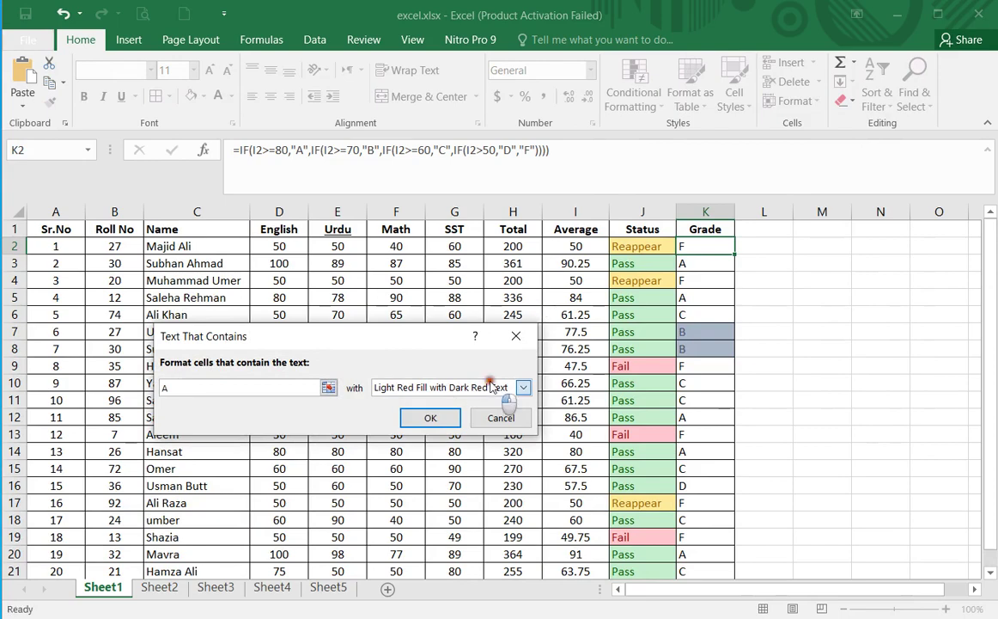
{"action": "left_click", "coordinate": [523, 387]}
{"action": "left_click", "coordinate": [443, 429]}
{"action": "left_click", "coordinate": [427, 417]}
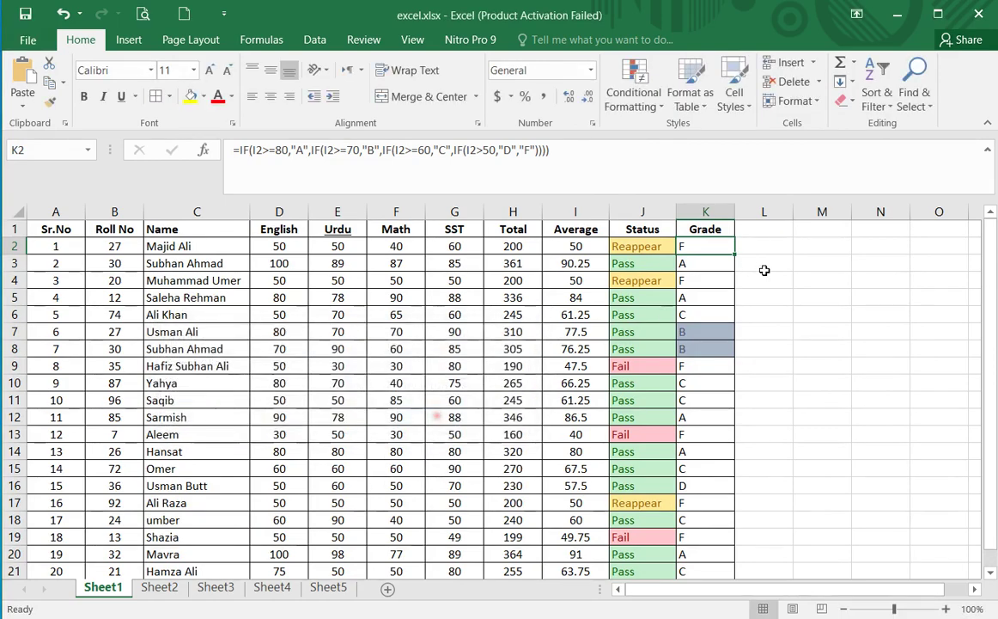
{"action": "double_click", "coordinate": [732, 257]}
{"action": "left_click", "coordinate": [707, 282]}
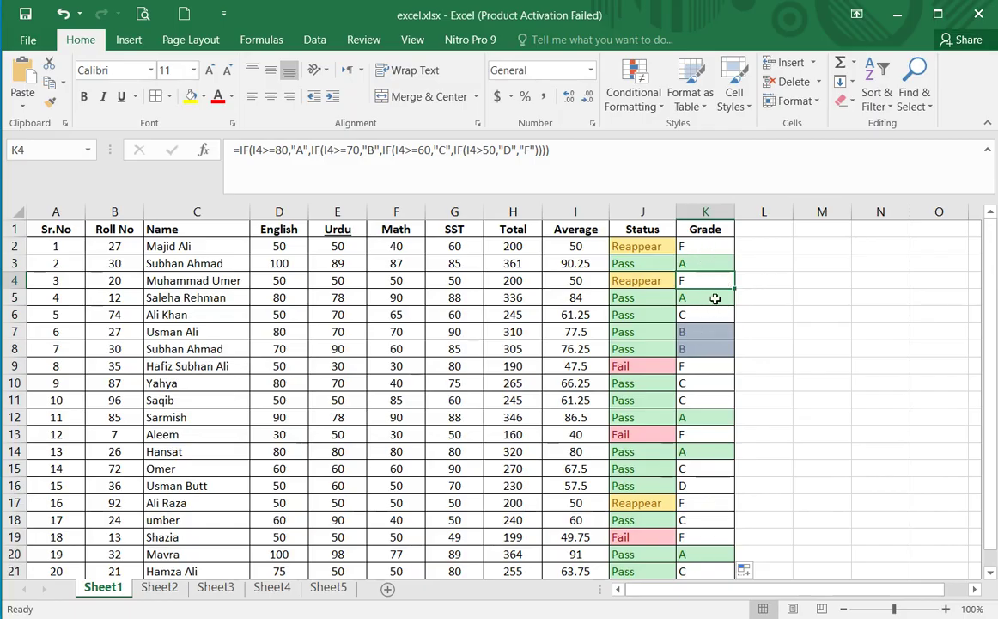
{"action": "left_click", "coordinate": [700, 246]}
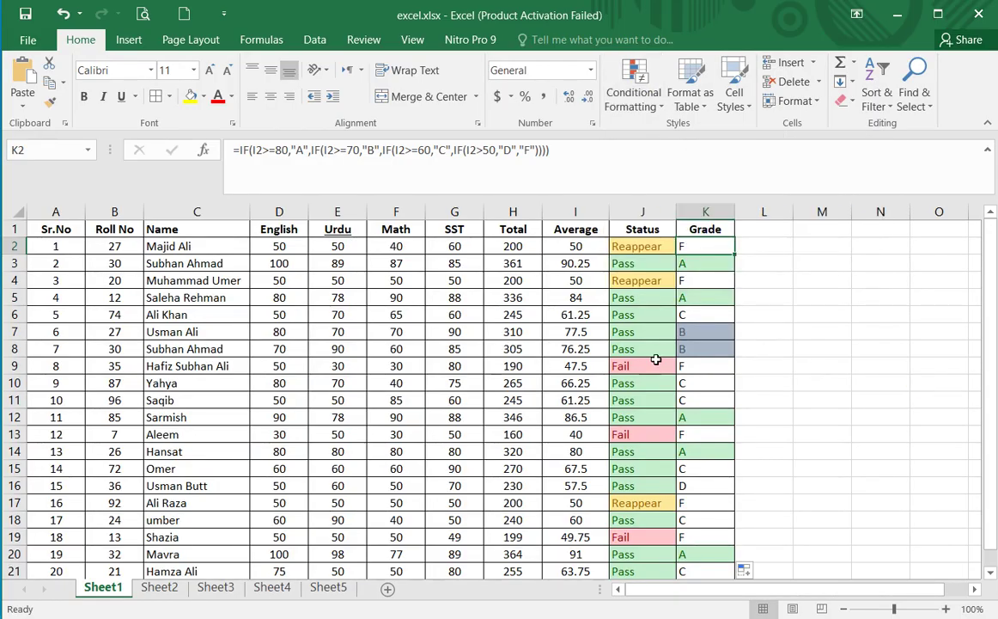
Select A1:K21 and apply Thick Outside Borders to the marks table.
{"action": "scroll", "coordinate": [601, 369], "scroll_direction": "down", "scroll_amount": 3}
{"action": "left_click", "coordinate": [686, 419]}
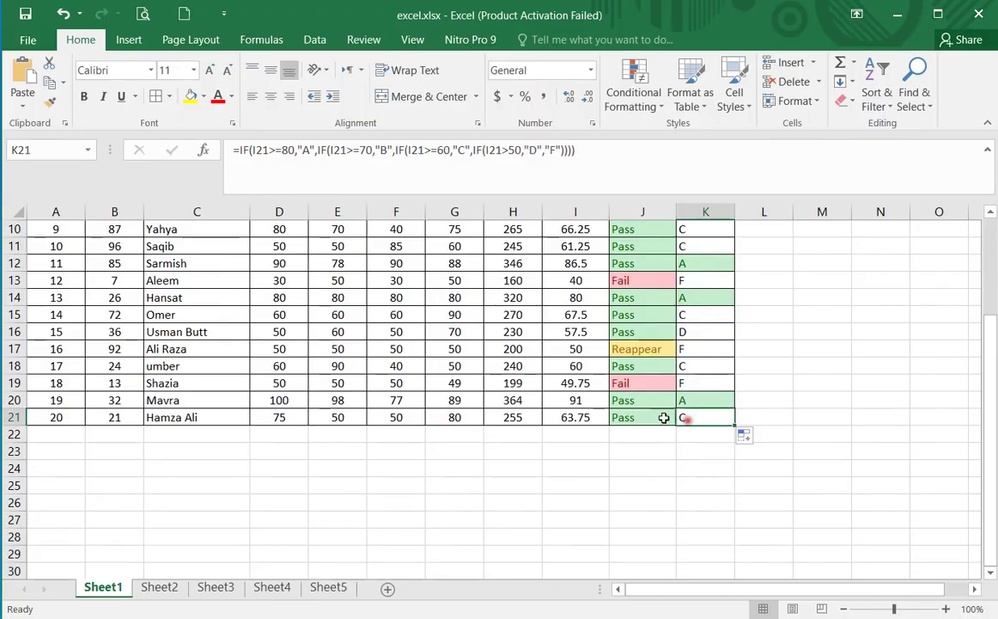
{"action": "scroll", "coordinate": [135, 328], "scroll_direction": "up", "scroll_amount": 3}
{"action": "left_click", "coordinate": [55, 230], "text": "shift"}
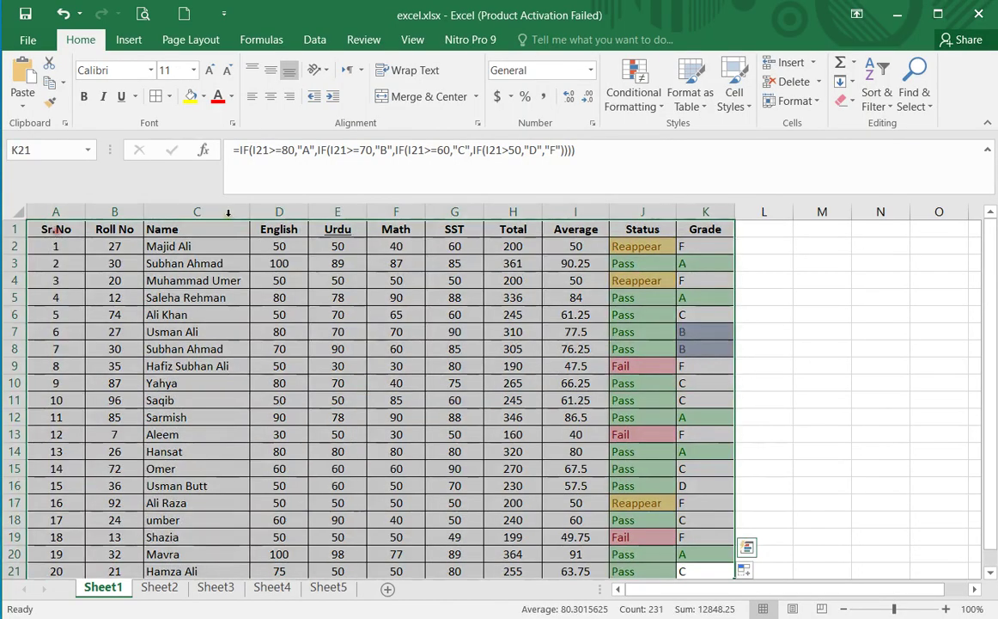
{"action": "left_click", "coordinate": [169, 96]}
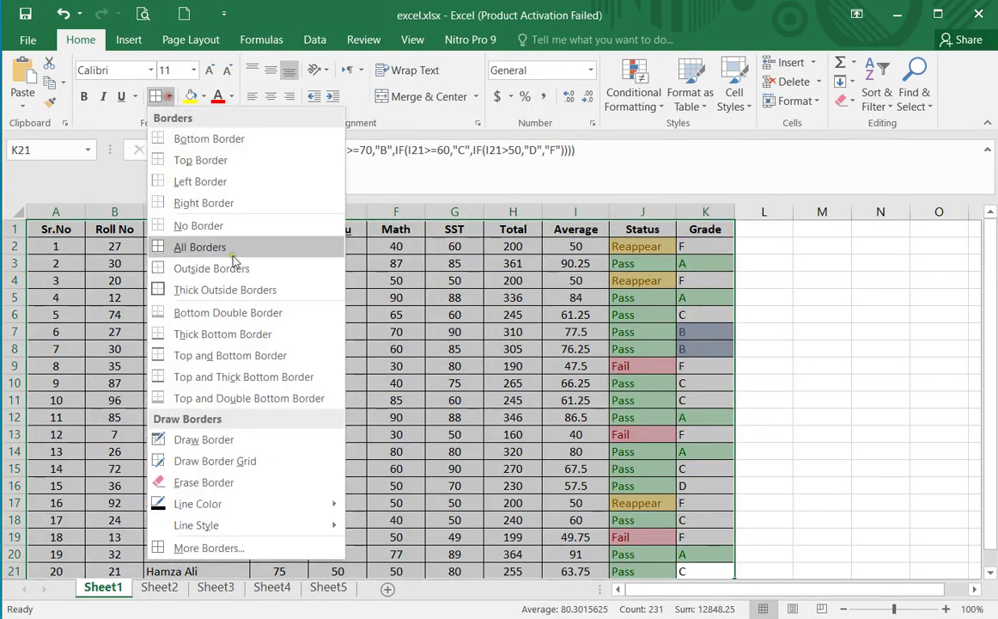
{"action": "left_click", "coordinate": [238, 287]}
{"action": "left_click", "coordinate": [440, 384]}
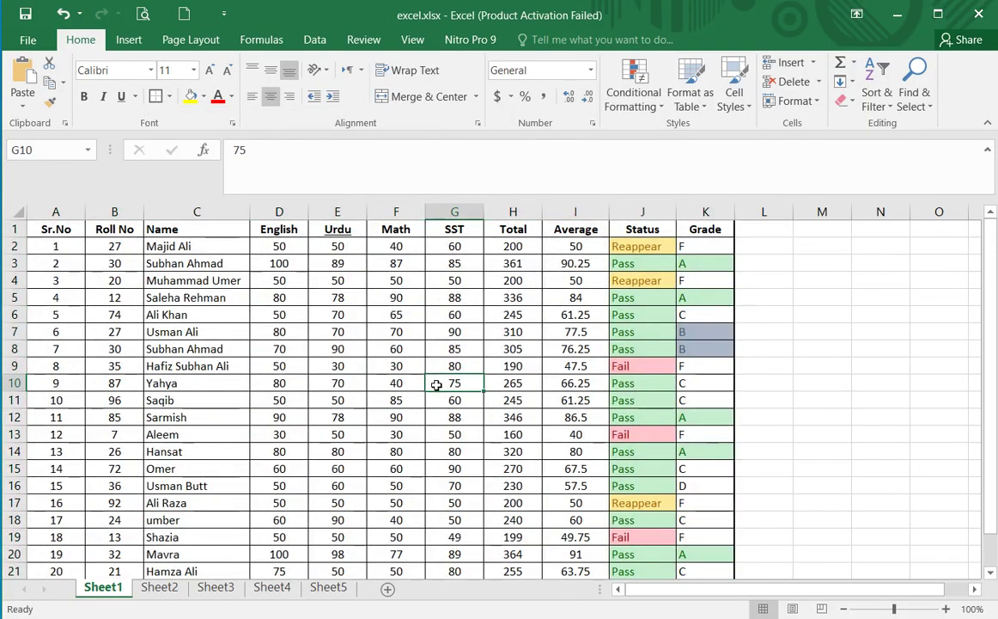